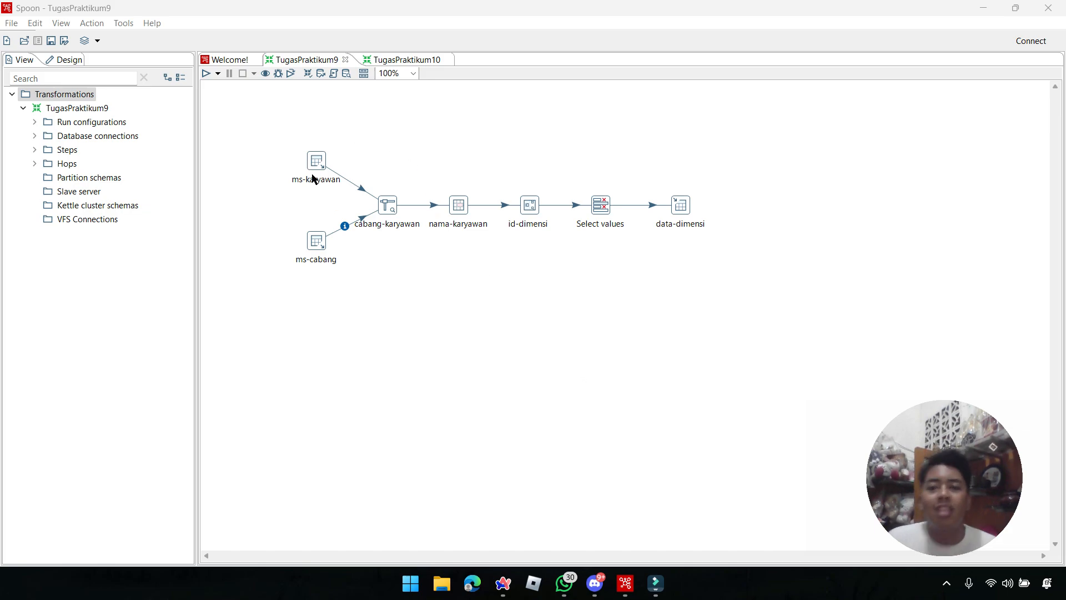
mouse_move(314, 248)
mouse_down()
mouse_move(329, 262)
mouse_move(331, 252)
mouse_up()
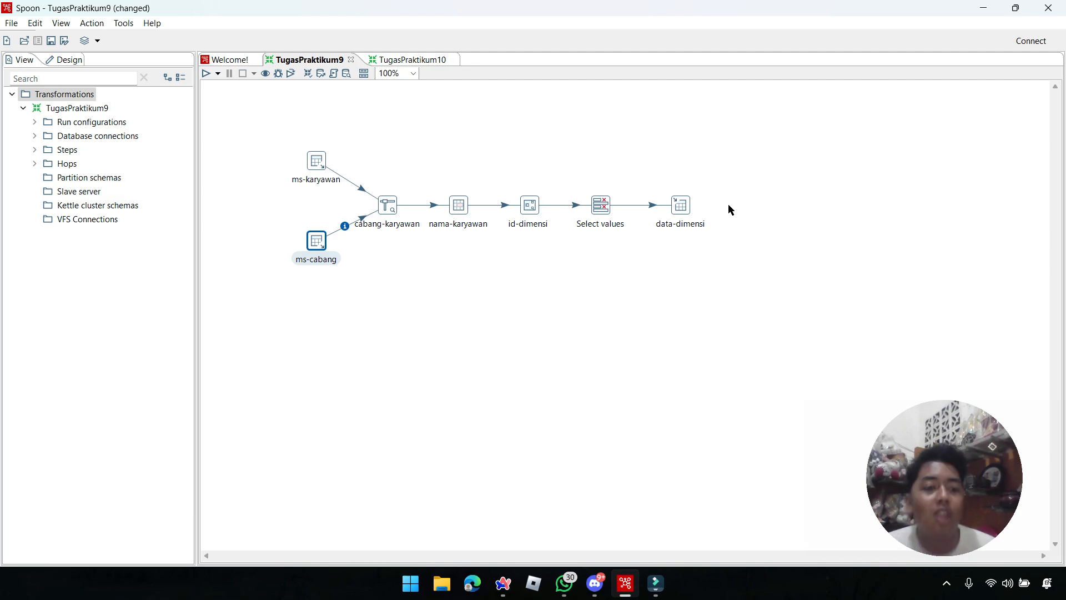
click(393, 318)
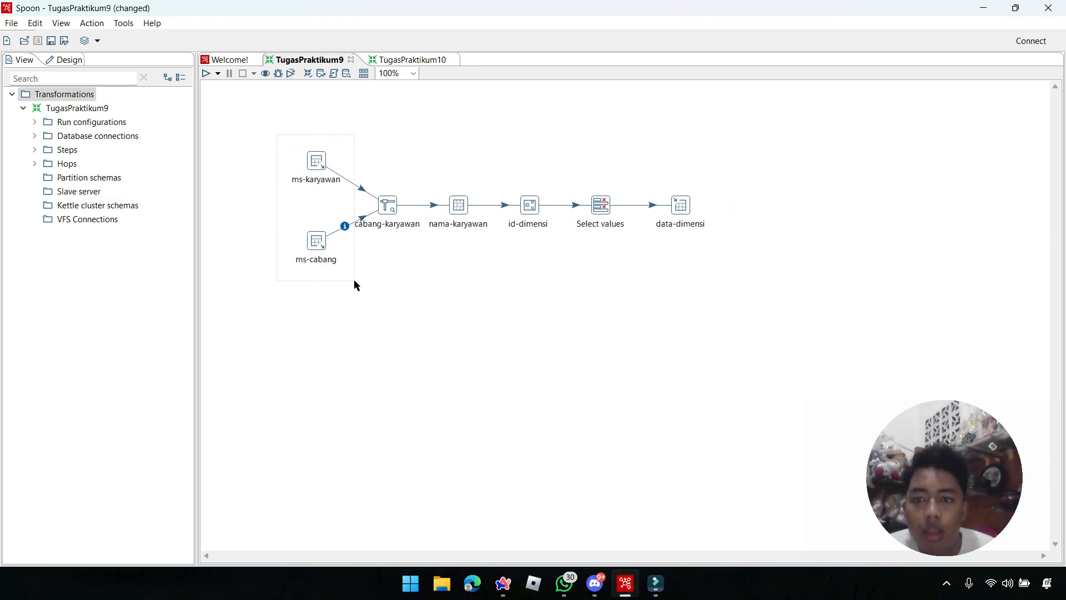
drag(353, 281, 353, 281)
drag(365, 175, 413, 250)
Step: Search the available transformation steps for "look" to locate the Stream lookup step
click(66, 60)
click(83, 78)
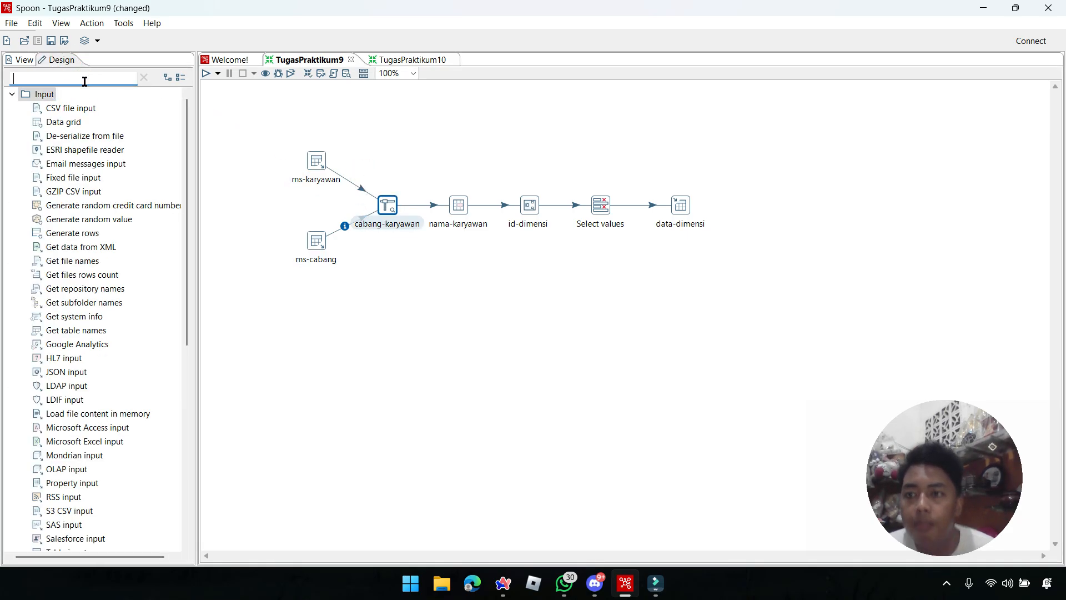
text(look)
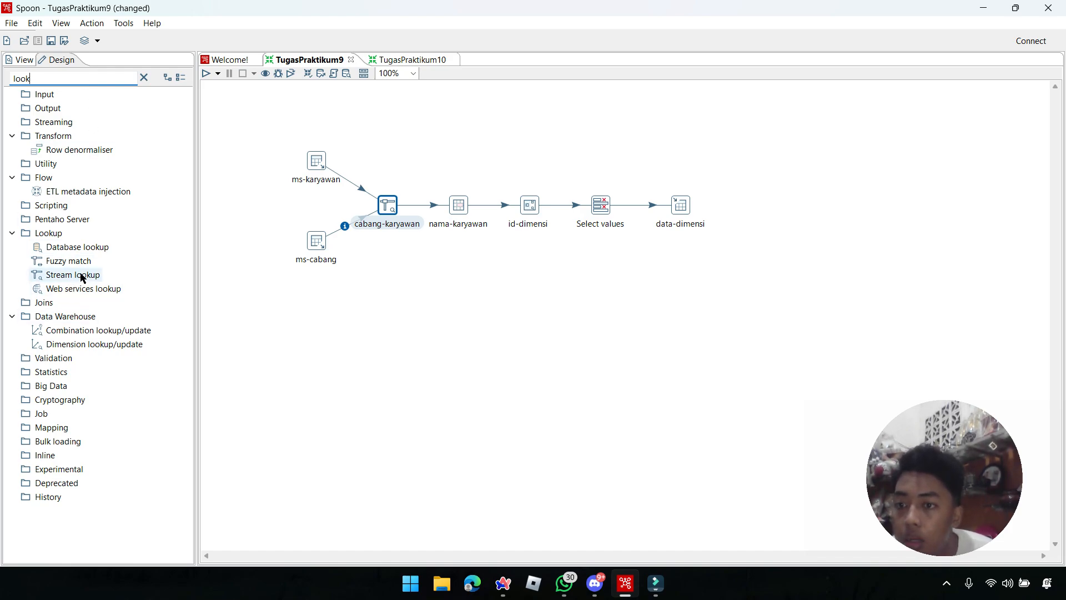
click(381, 241)
drag(438, 173, 479, 227)
Step: View the Add sequence settings of the id-dimensi step and close them without changes
click(528, 207)
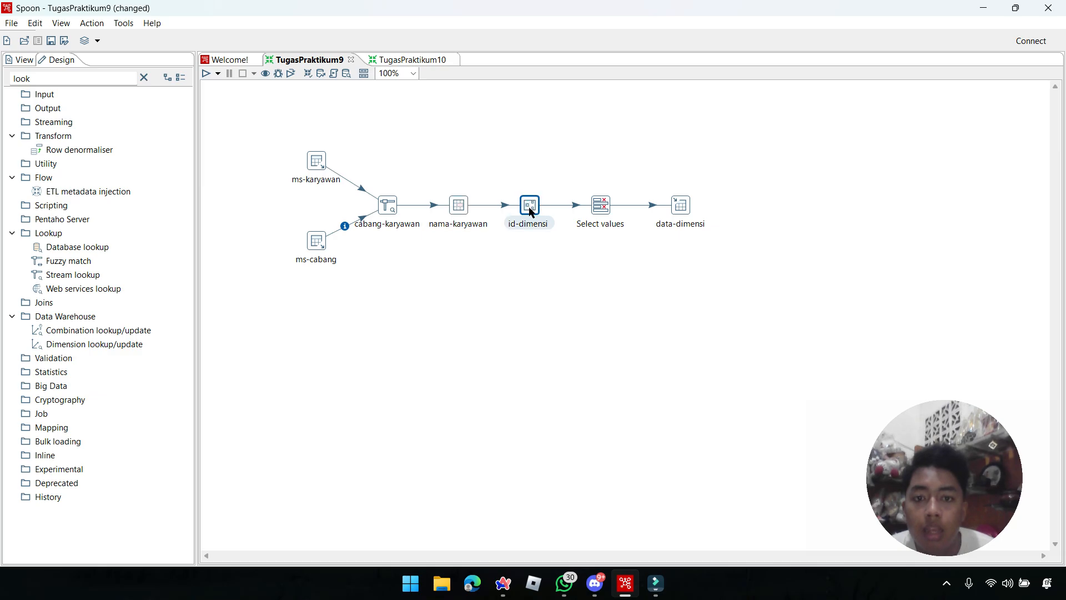
double_click(524, 207)
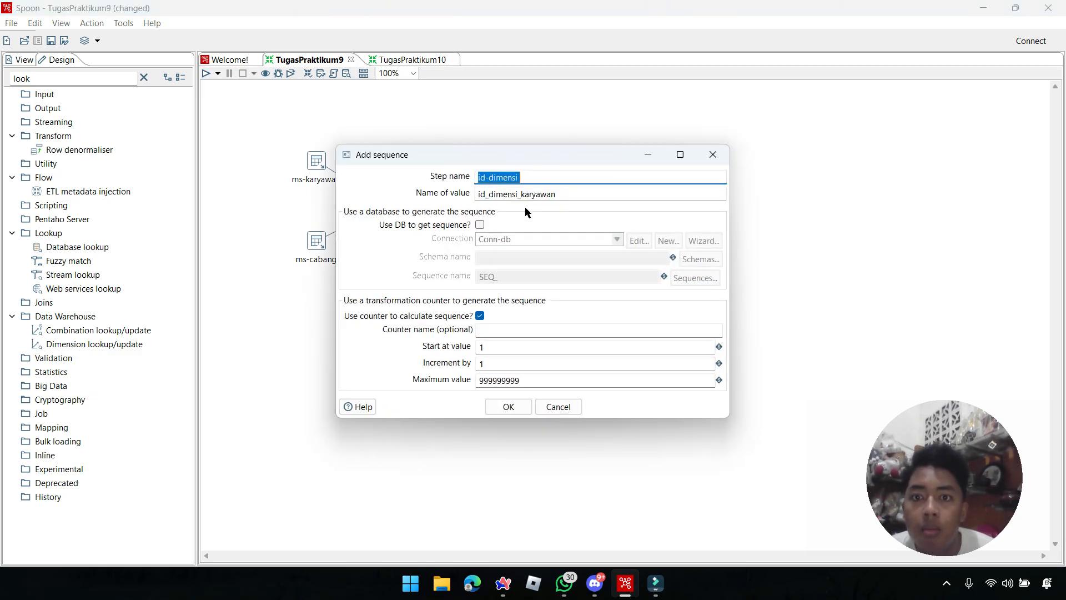
click(705, 154)
click(606, 208)
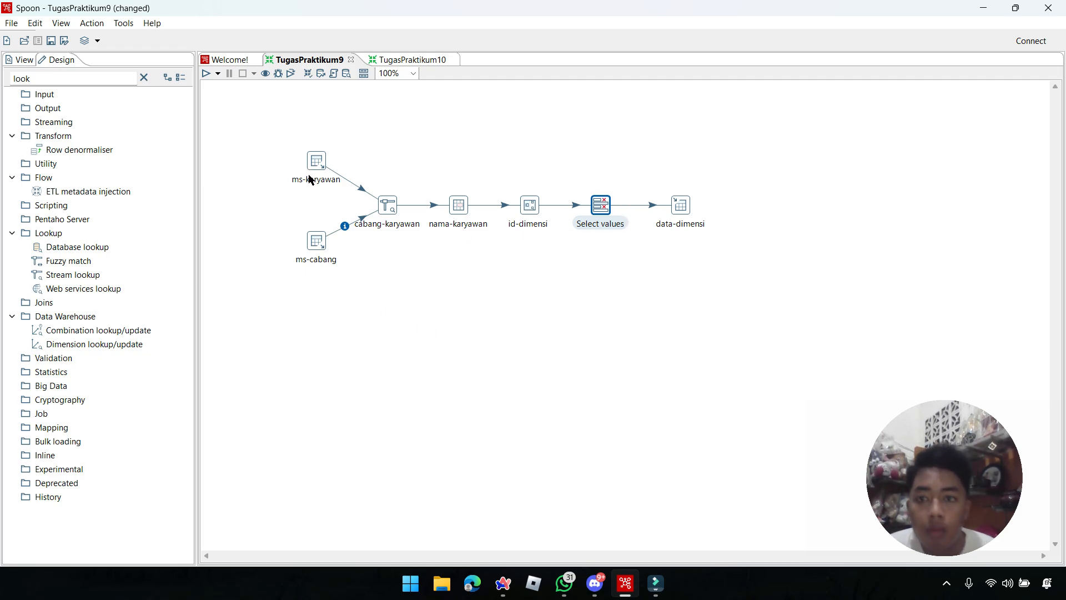
Step: Show the database connections defined in the TugasPraktikum9 transformation
click(335, 163)
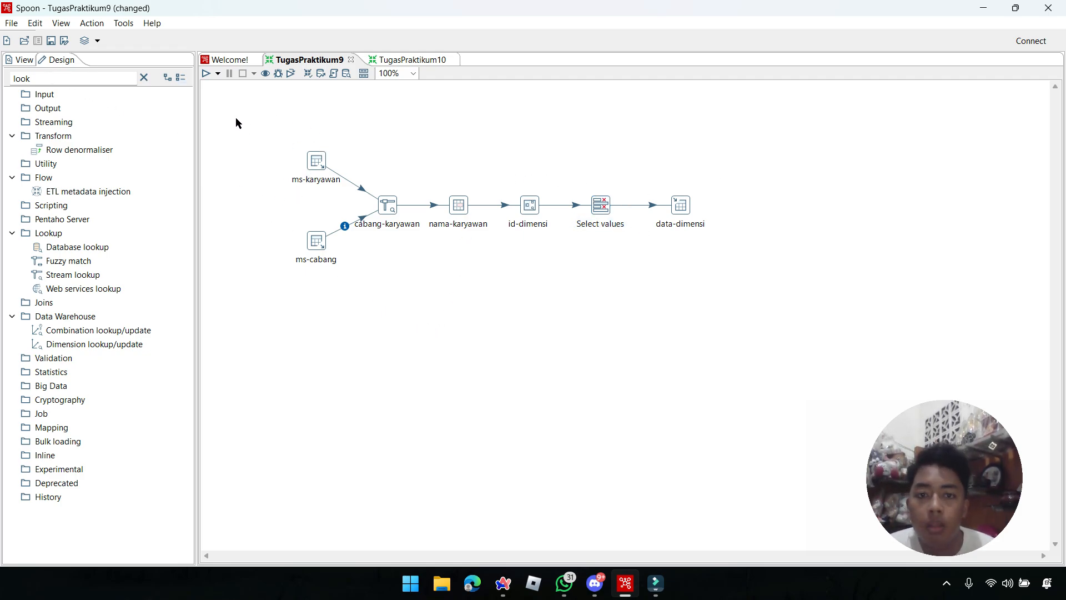
drag(236, 118, 723, 278)
click(27, 61)
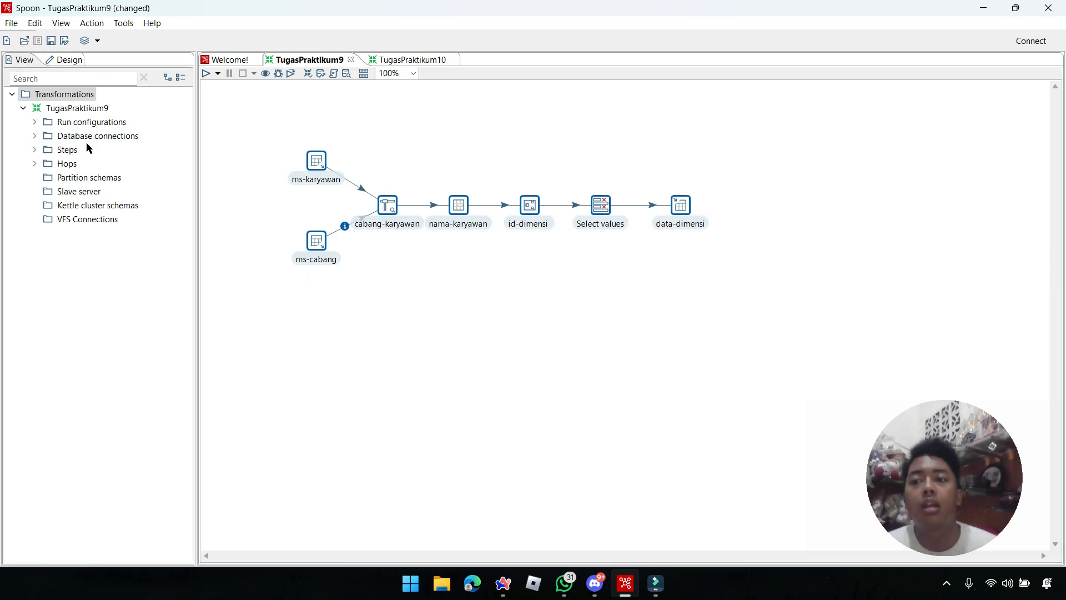
click(35, 136)
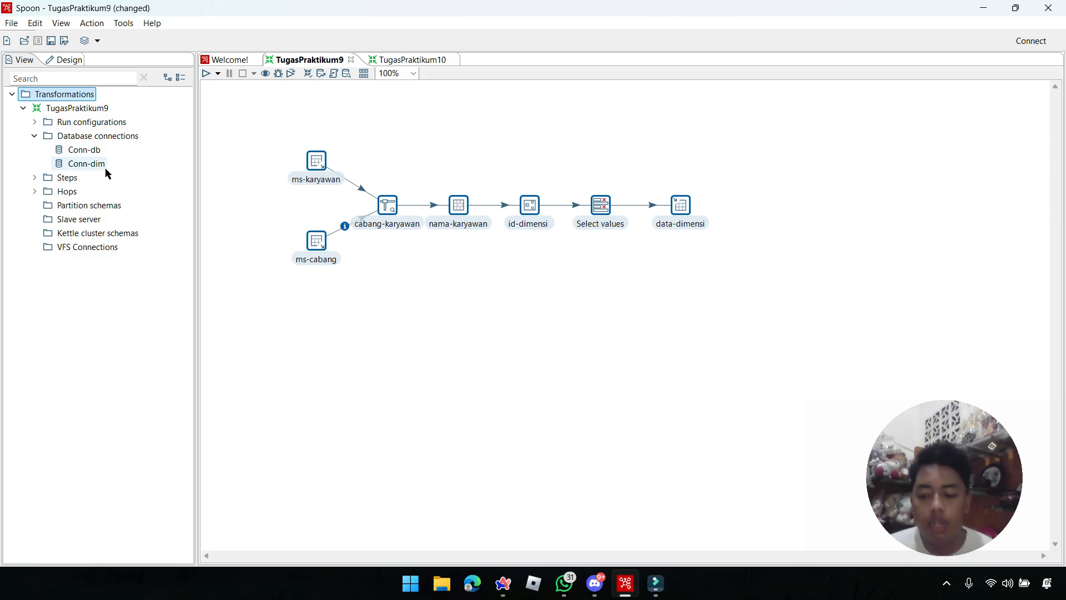
Step: Launch Laragon and start its Apache and MySQL services
key(super)
text(laragon)
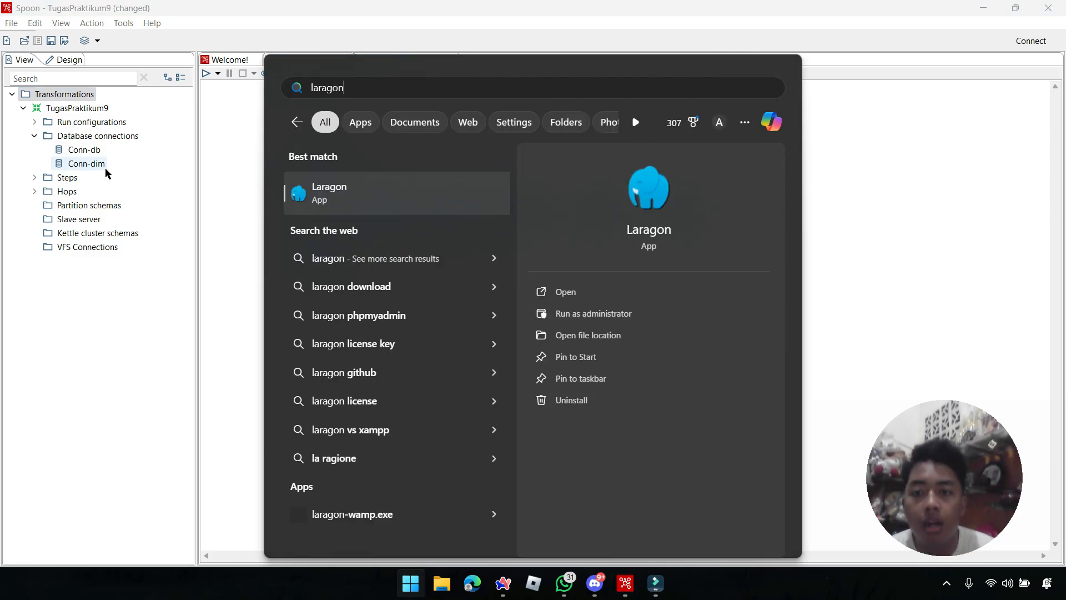
key(Return)
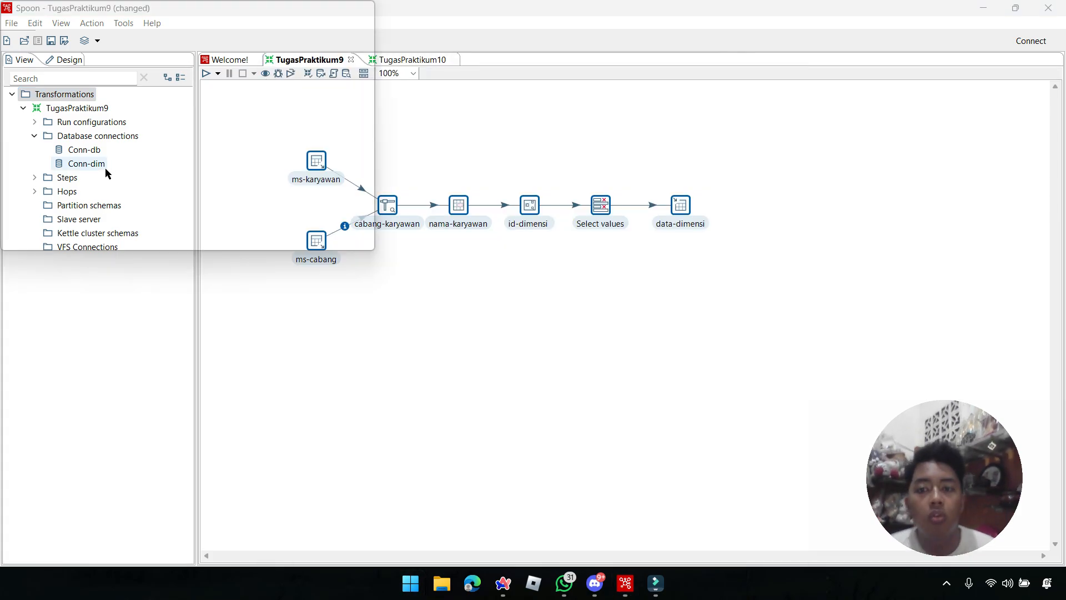
click(378, 419)
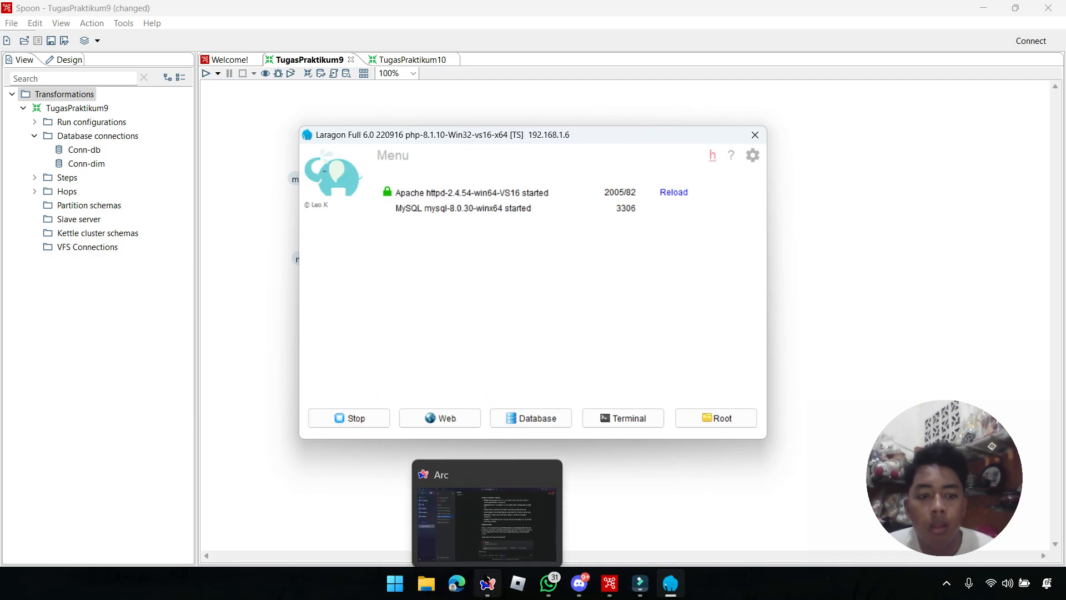
Step: Switch to the Arc browser, open the saved localhost:2005 phpMyAdmin page and expand the db database group
click(486, 582)
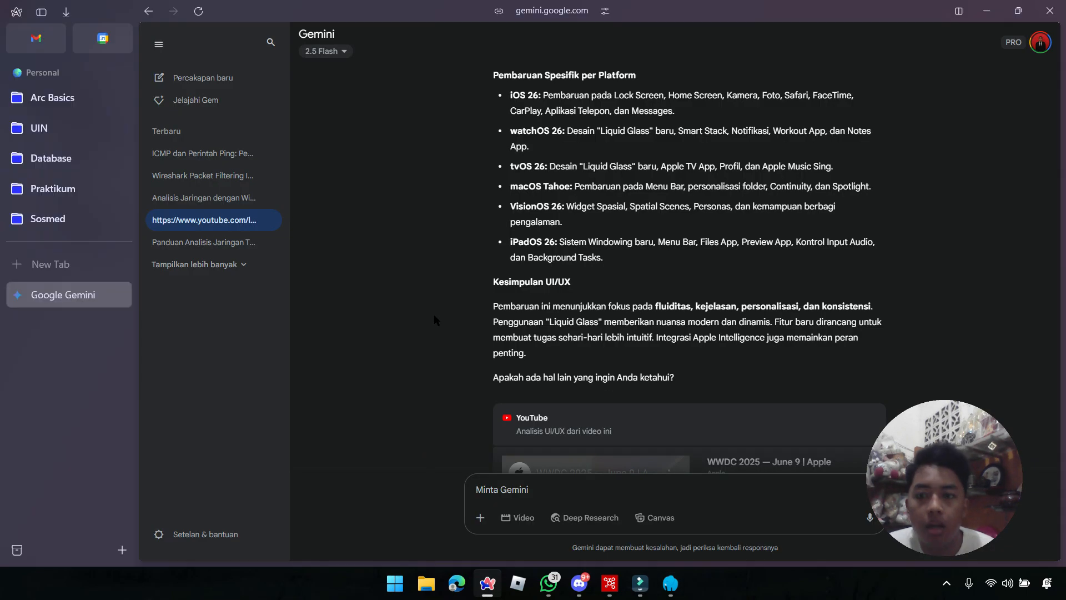
click(55, 159)
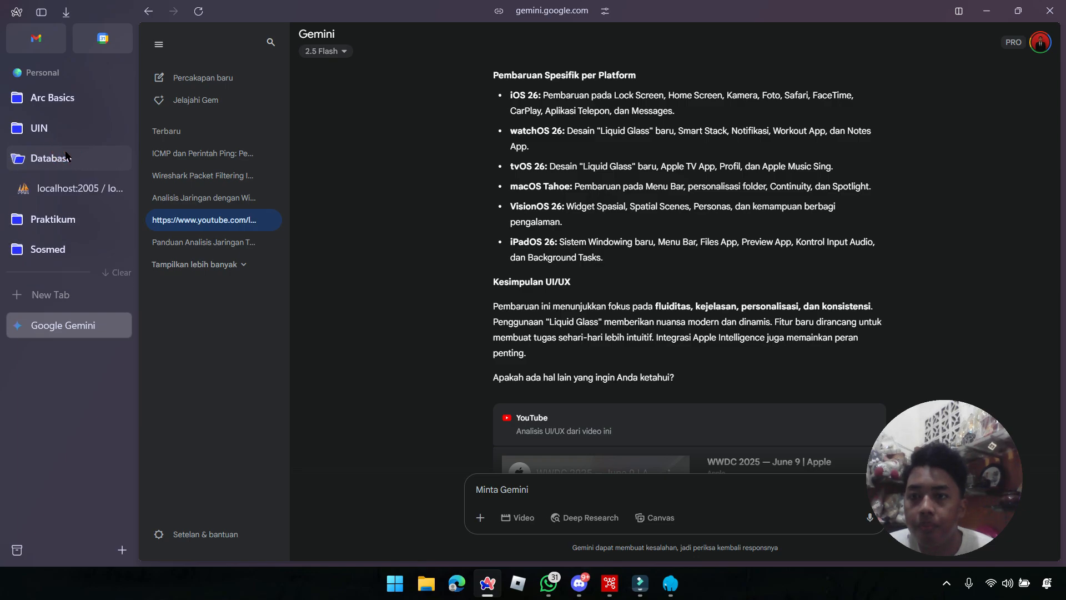
click(65, 192)
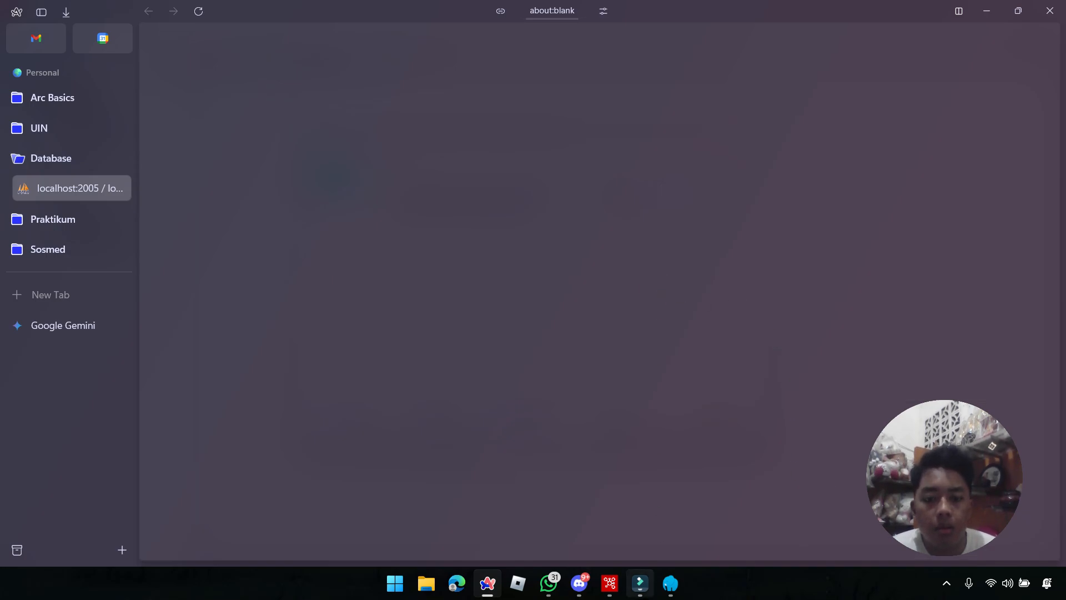
mouse_move(640, 583)
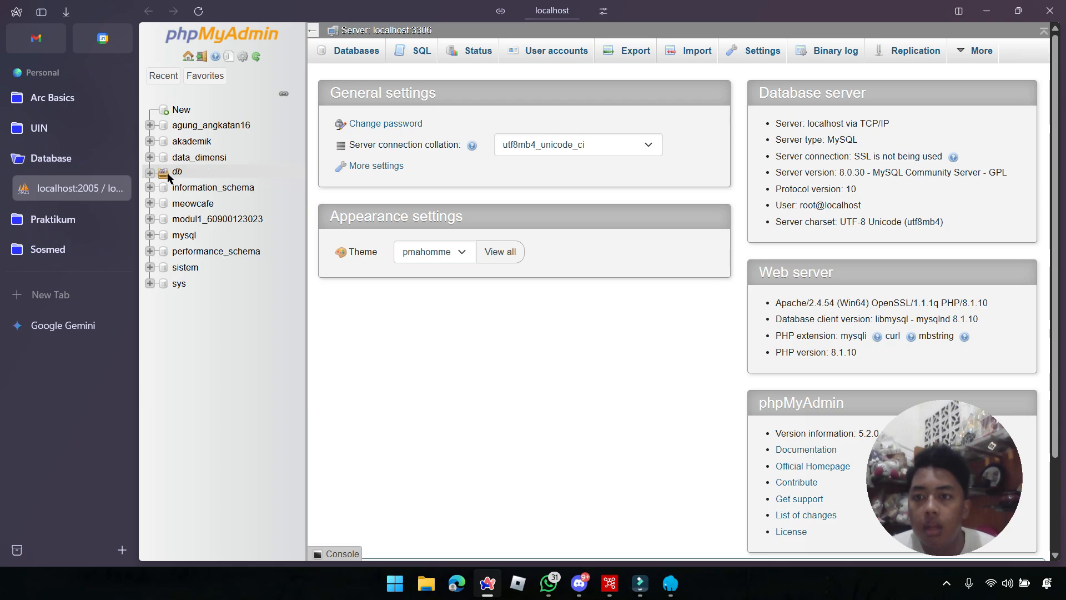
click(150, 172)
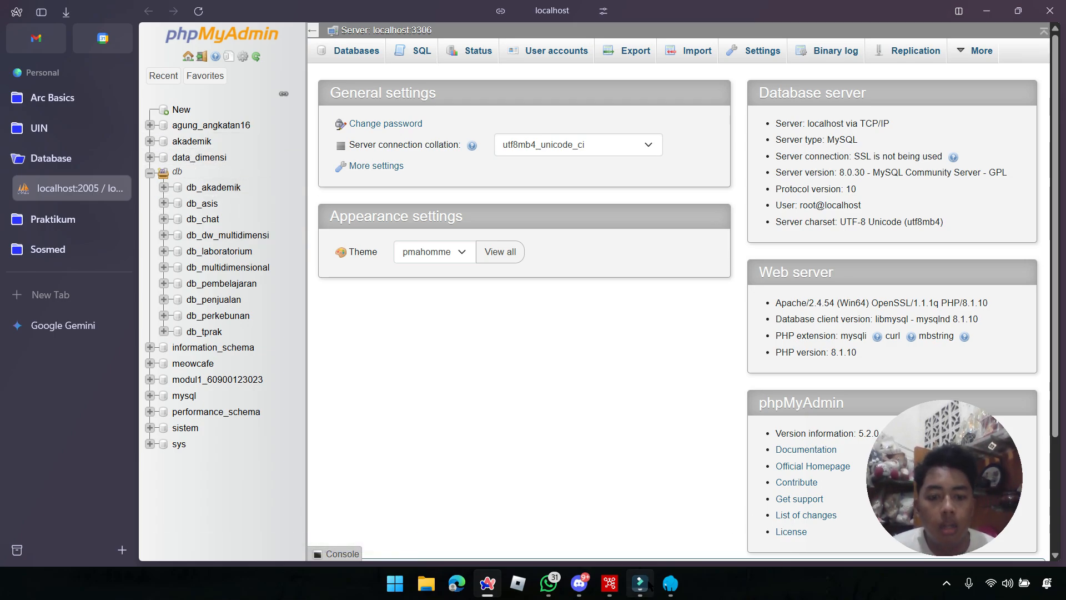
mouse_move(610, 583)
click(607, 537)
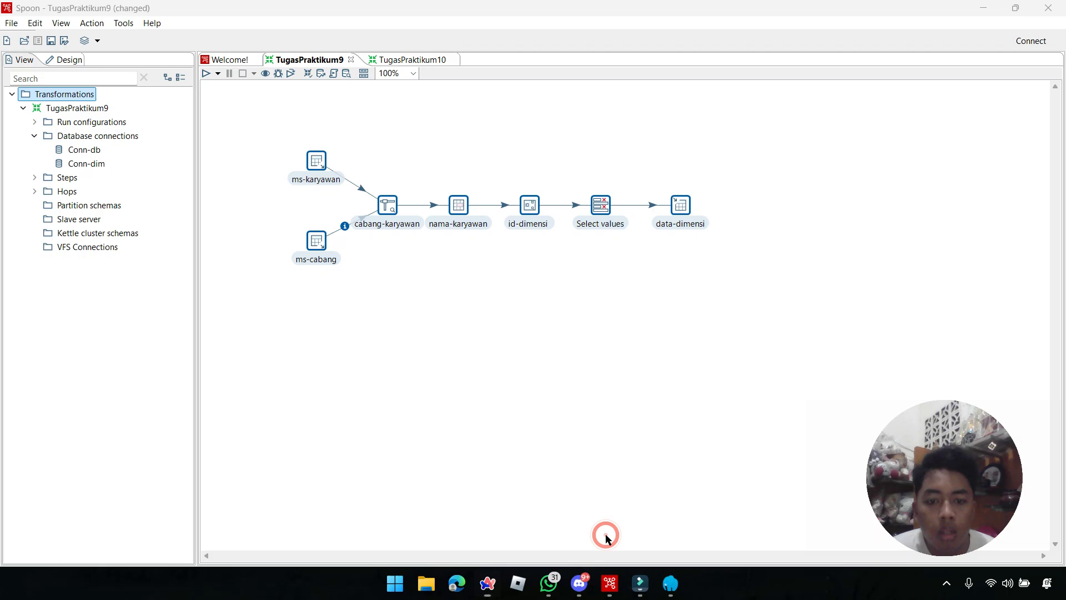
click(413, 73)
click(493, 114)
drag(296, 119, 328, 148)
drag(250, 138, 390, 197)
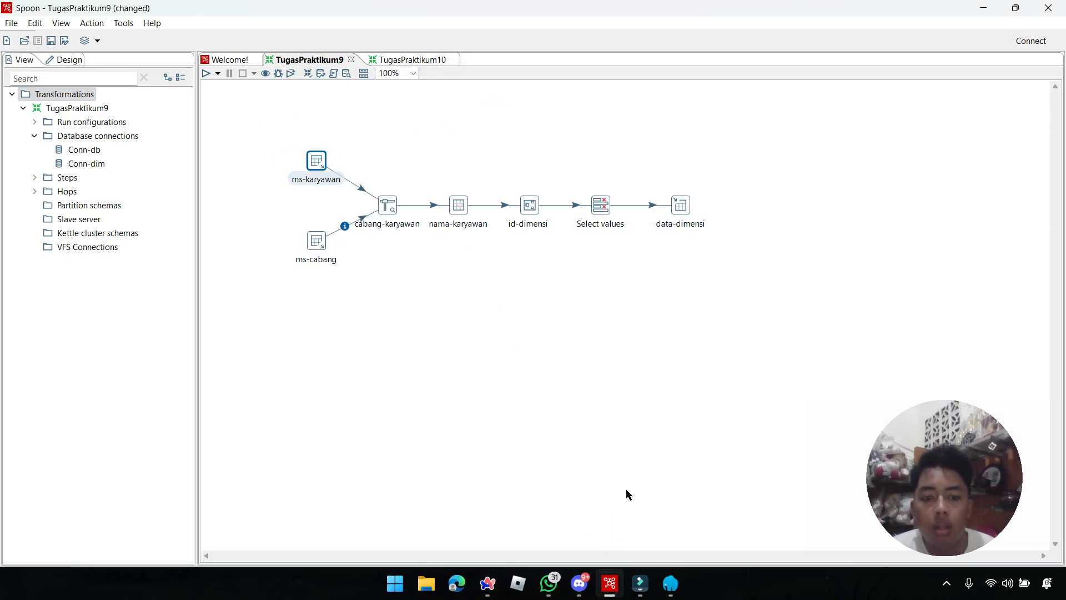
Step: Switch to phpMyAdmin in Arc and view the tables of the db_penjualan database
click(488, 582)
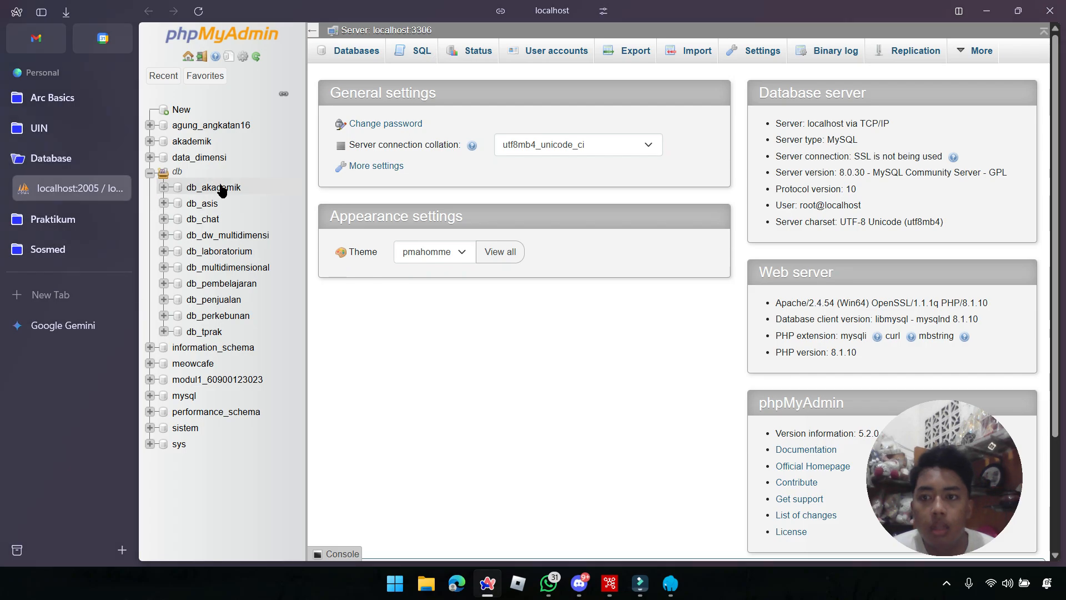
click(223, 300)
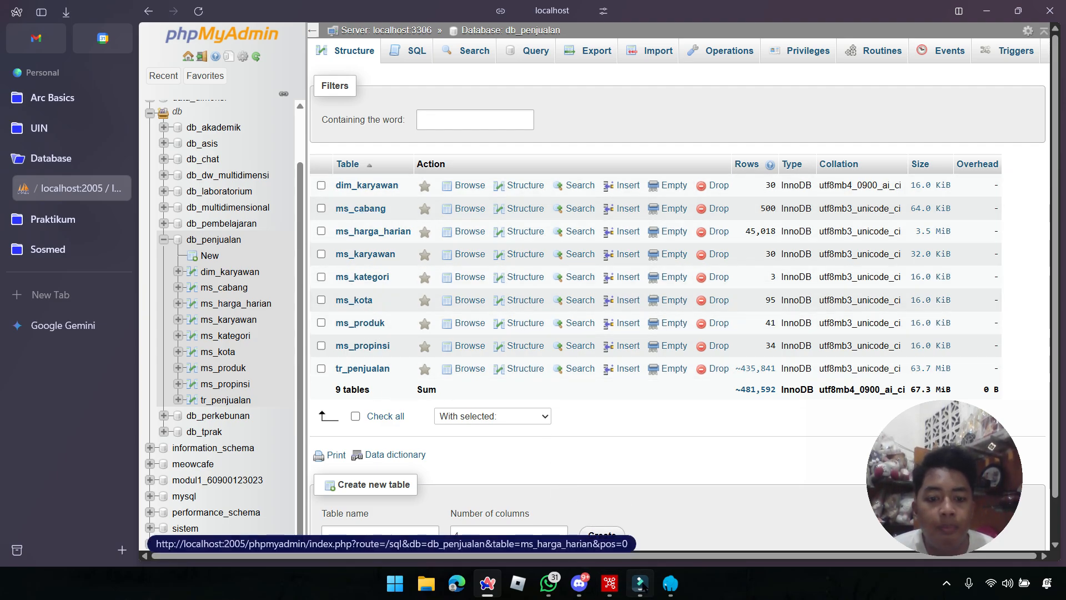
Step: Switch back to Spoon, view the connection choices of the ms-karyawan table input, and minimize its dialog
click(610, 583)
drag(269, 136, 686, 282)
click(321, 165)
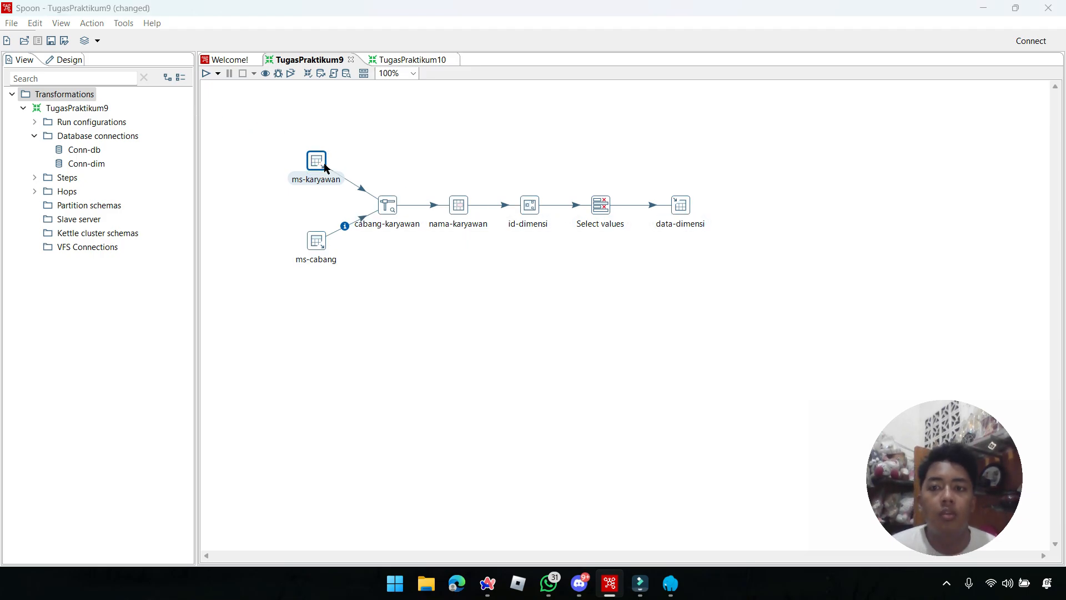
double_click(320, 164)
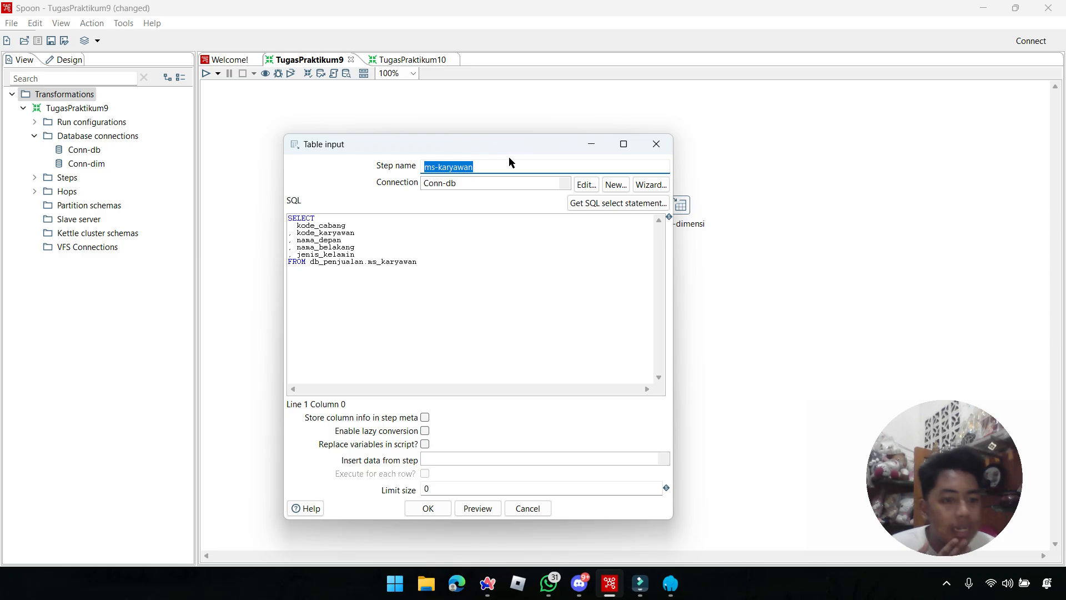
click(562, 185)
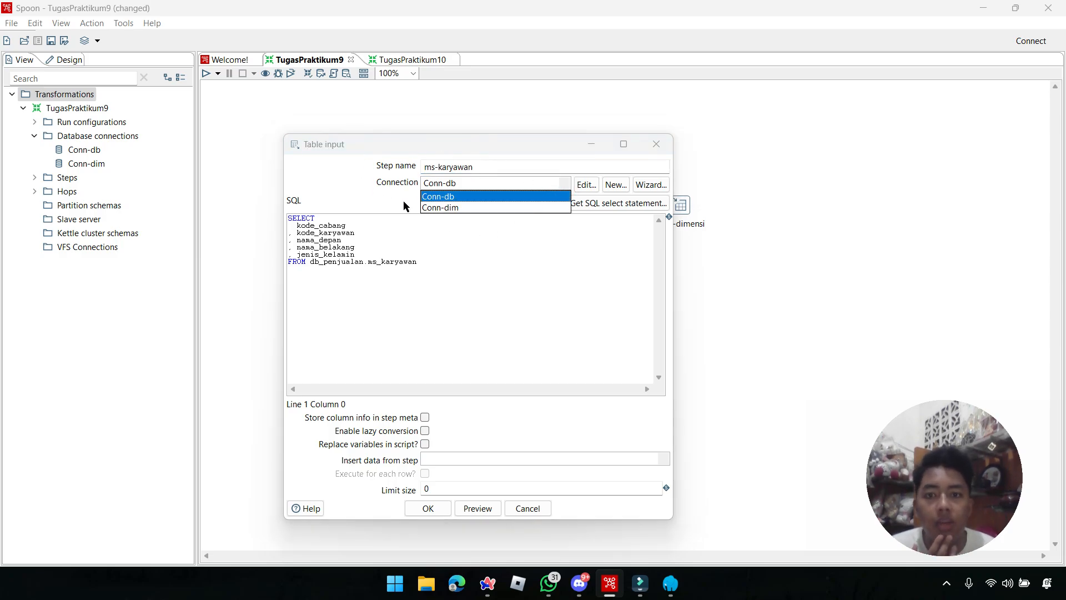
click(591, 144)
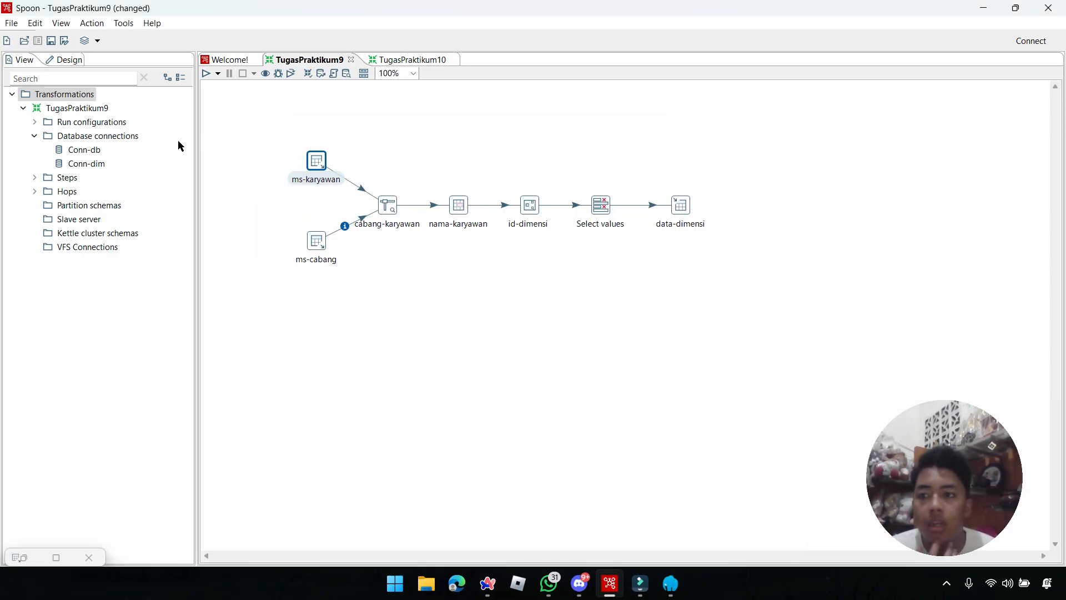
Step: Inspect the database name in the Conn-db connection settings, then close them
click(89, 150)
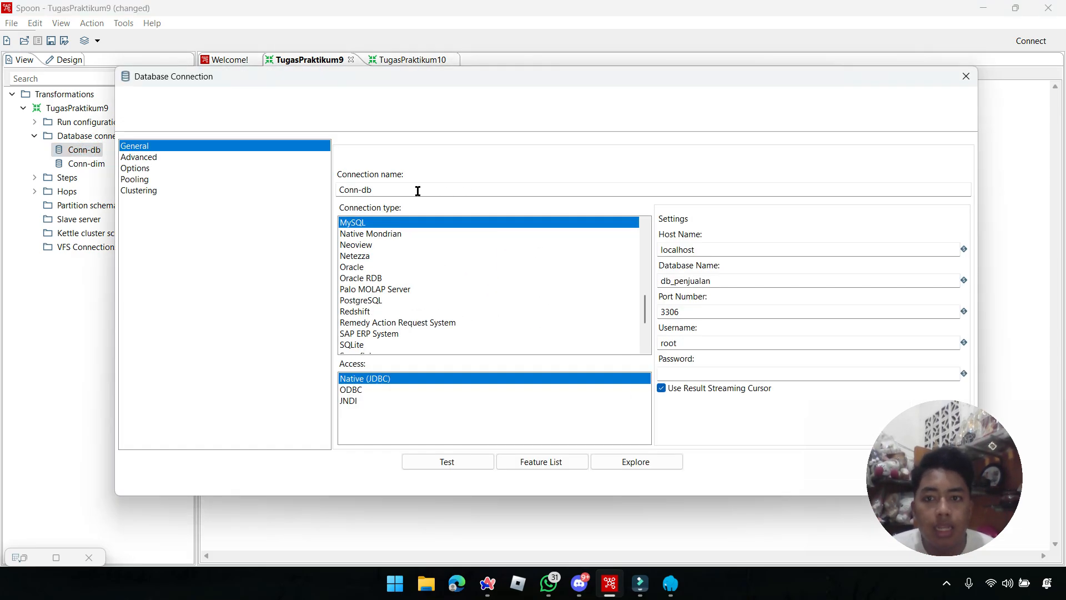
double_click(709, 280)
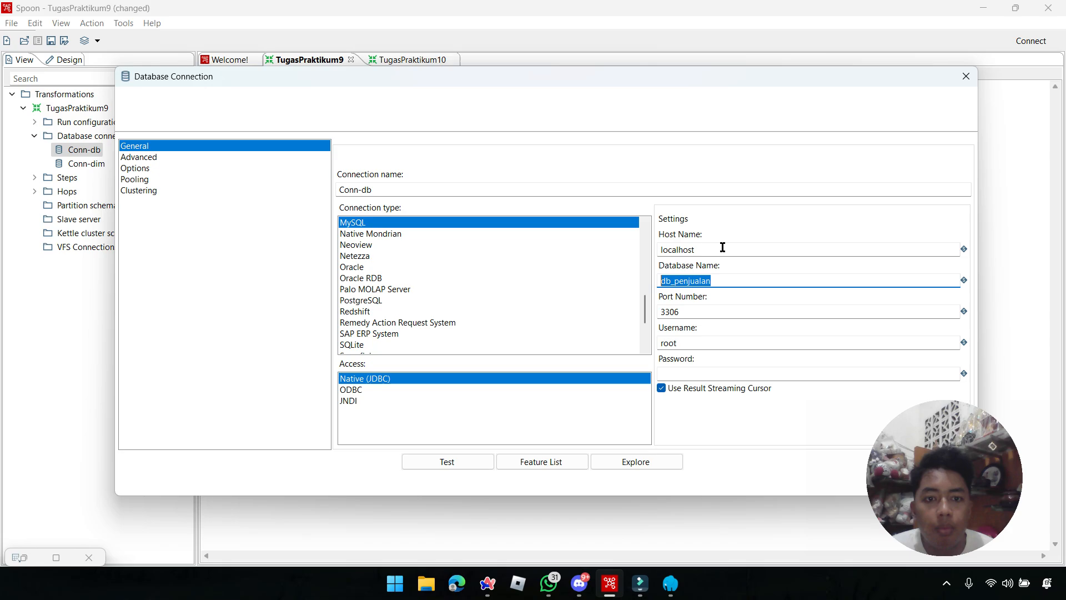
click(966, 76)
Step: Inspect the database name in the Conn-dim connection settings, then close them
click(78, 164)
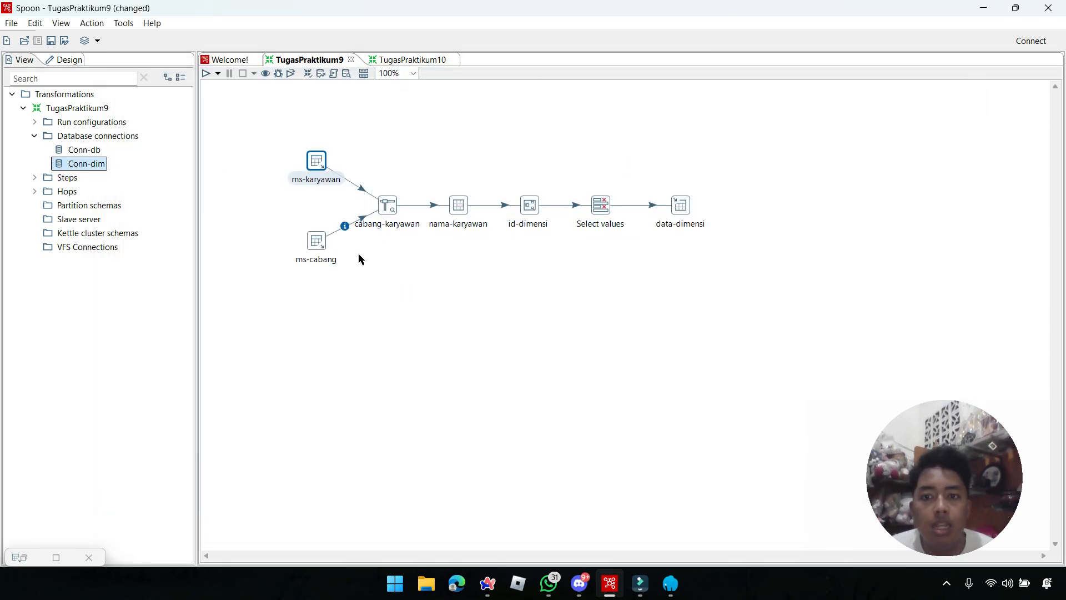
double_click(83, 164)
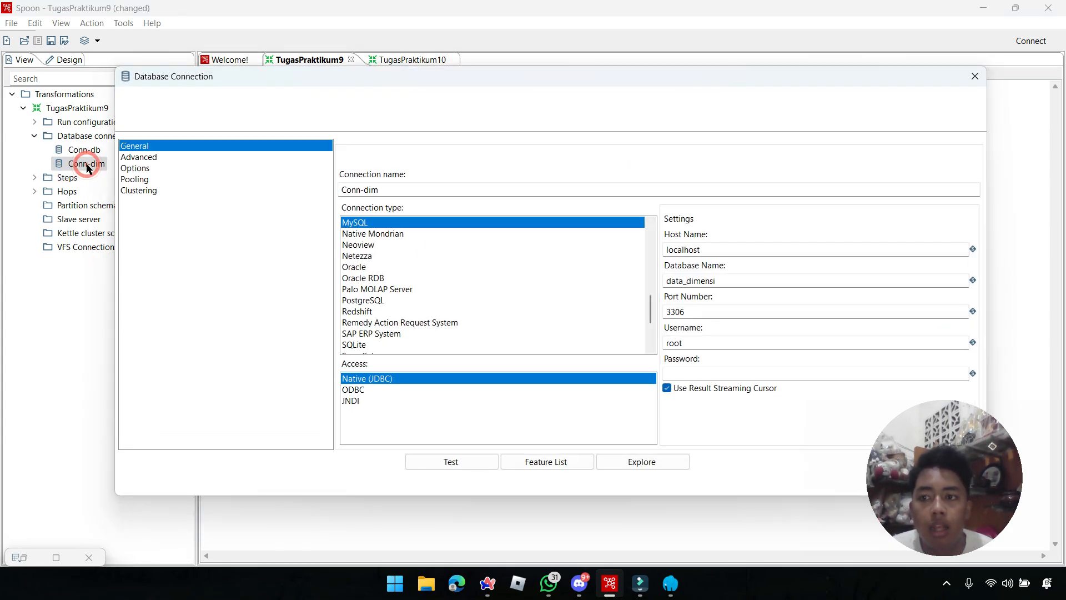
drag(732, 280, 668, 280)
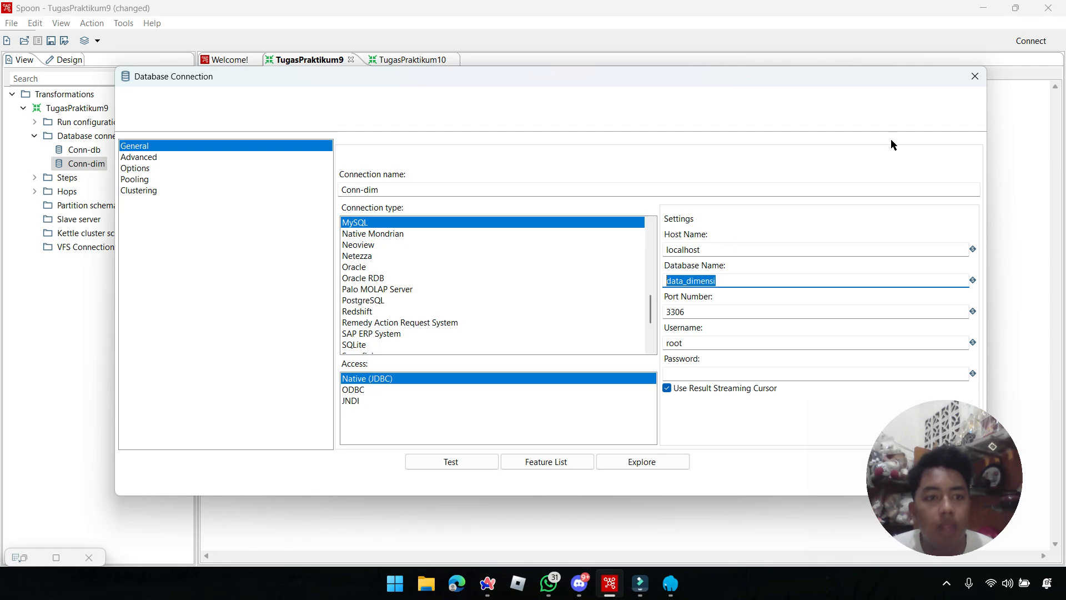
click(975, 76)
Step: Open the ms-karyawan table input and examine its SQL query
click(609, 147)
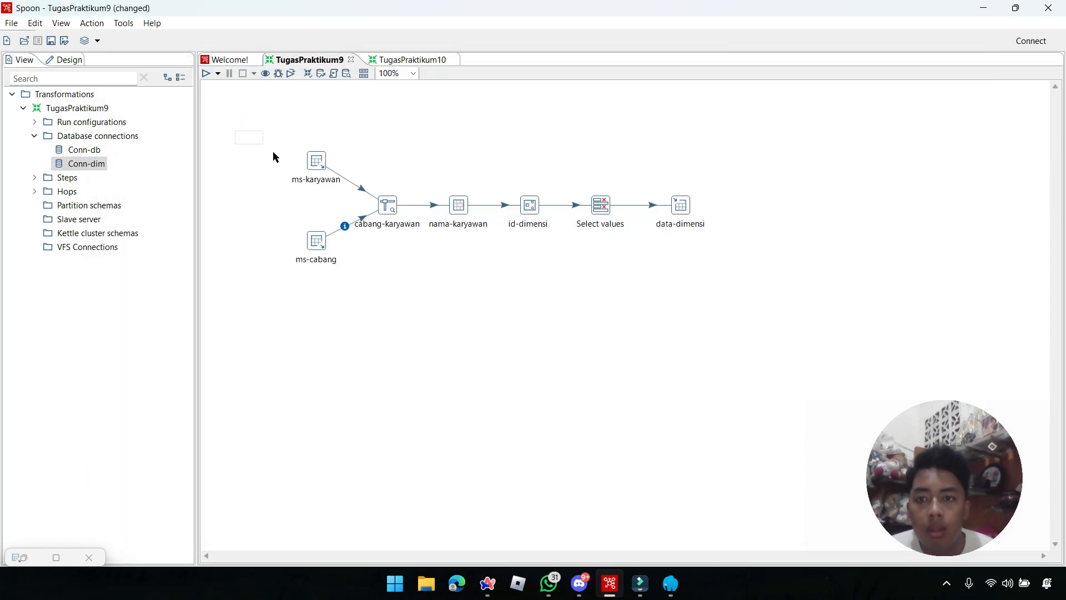
double_click(317, 161)
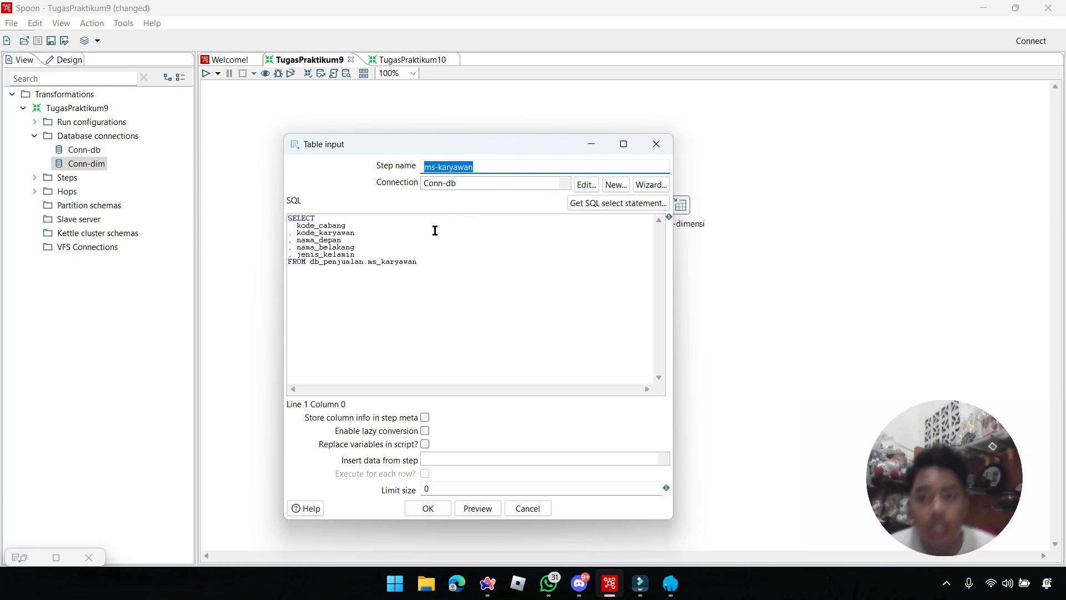
drag(441, 258, 338, 216)
click(544, 247)
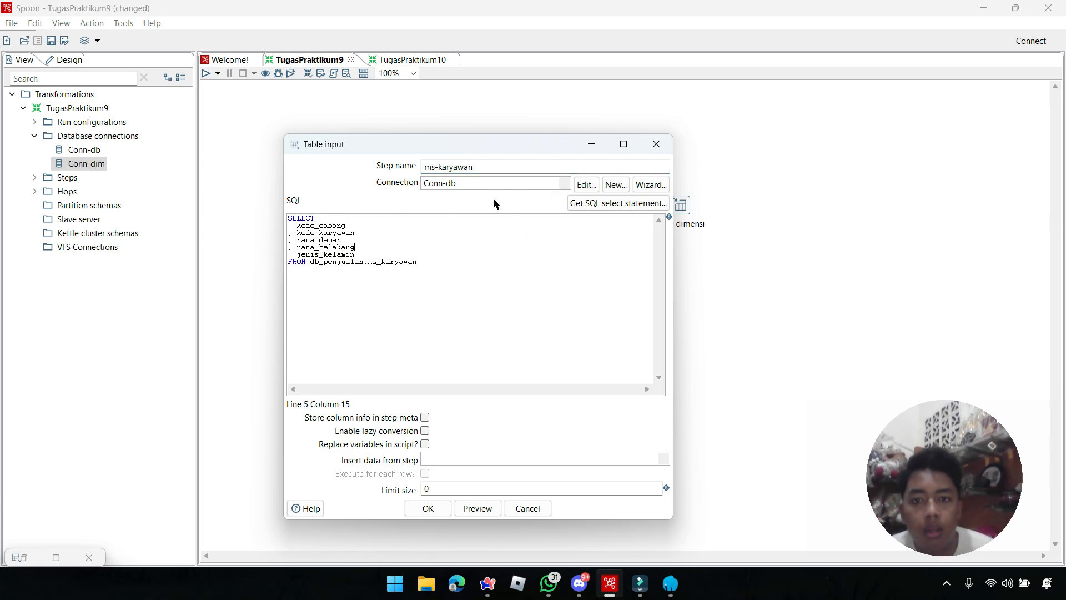
Step: Generate the select statement from the ms_karyawan table of Conn-db, including the field names in the SQL
click(626, 207)
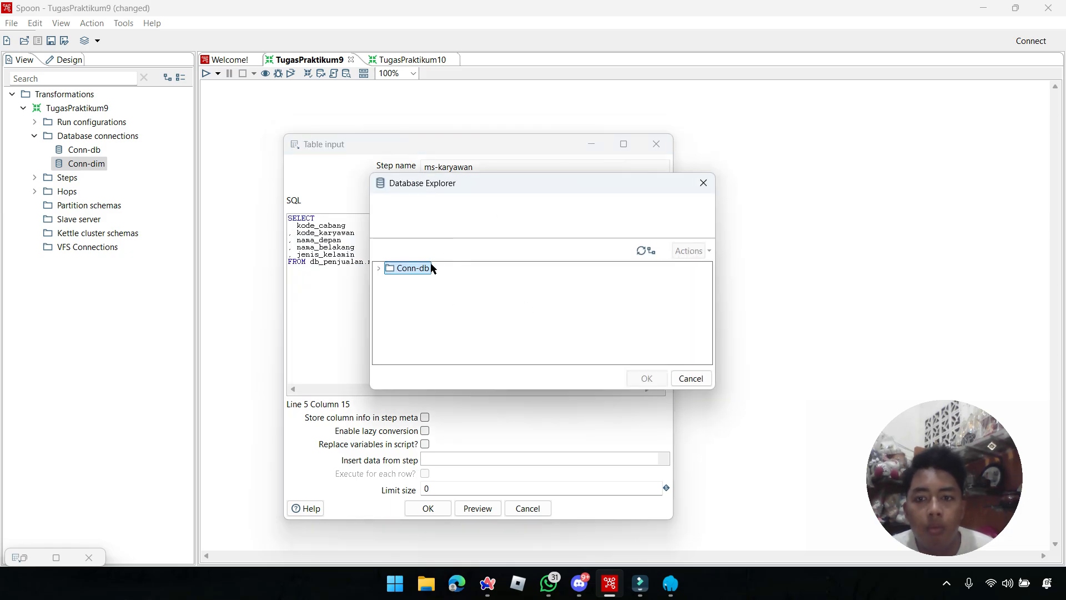
click(378, 269)
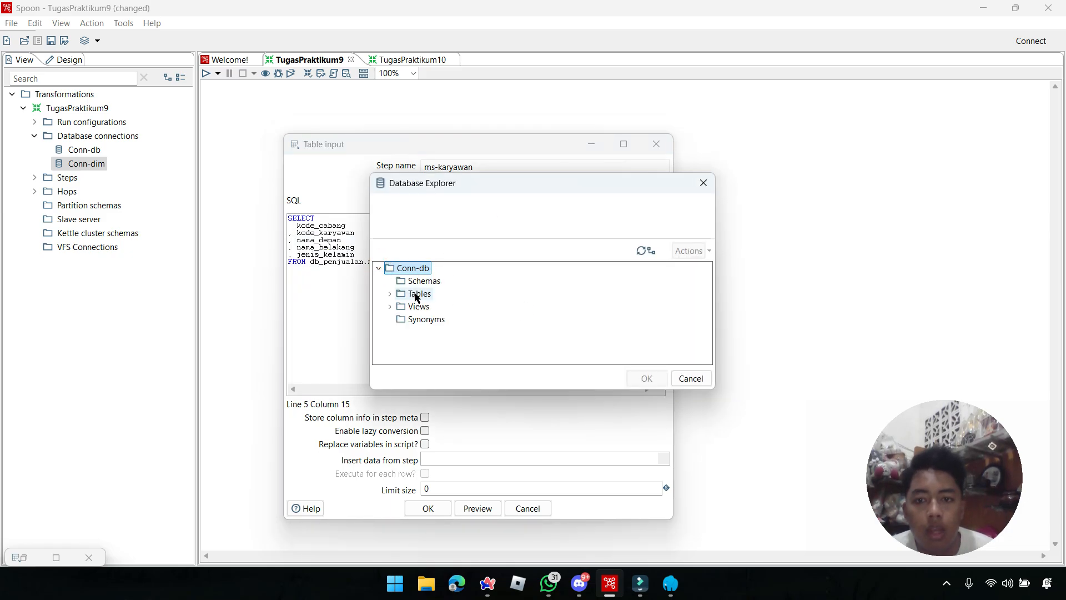
click(390, 294)
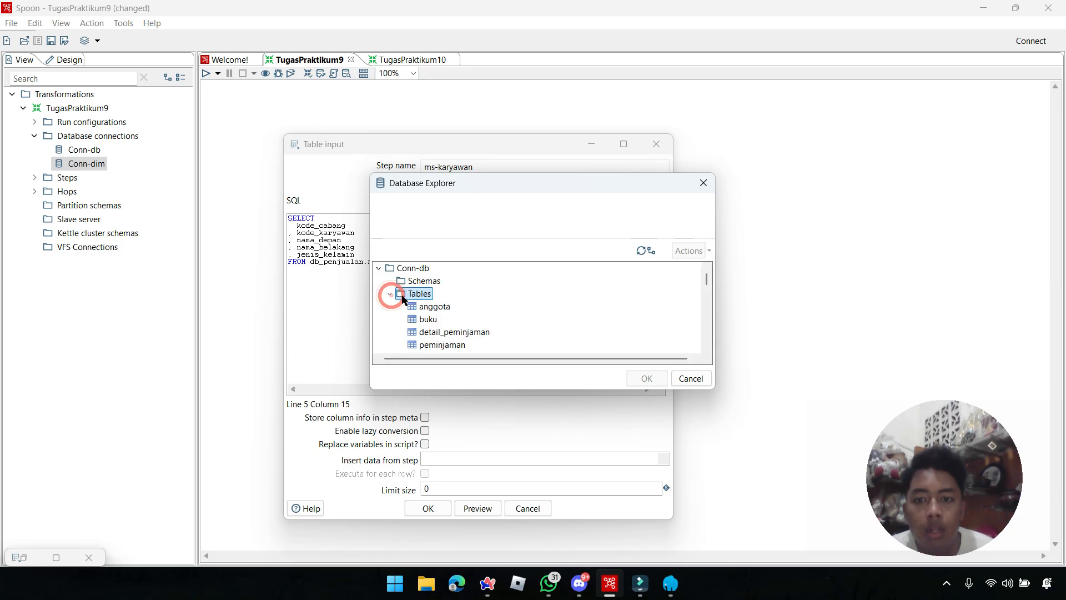
scroll(443, 317, down, 1)
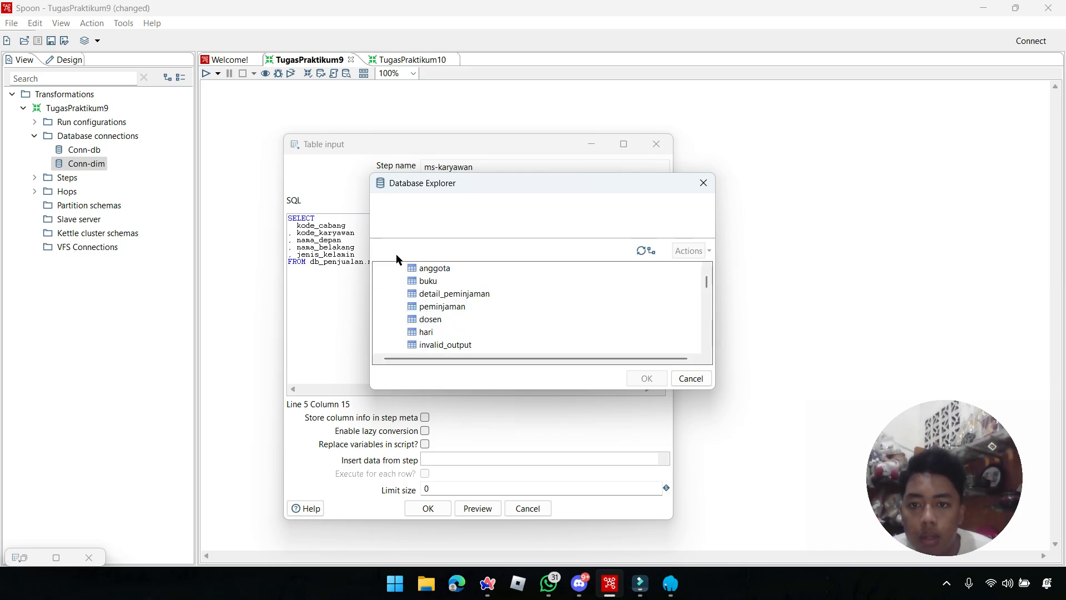
drag(519, 182, 609, 167)
scroll(488, 313, down, 2)
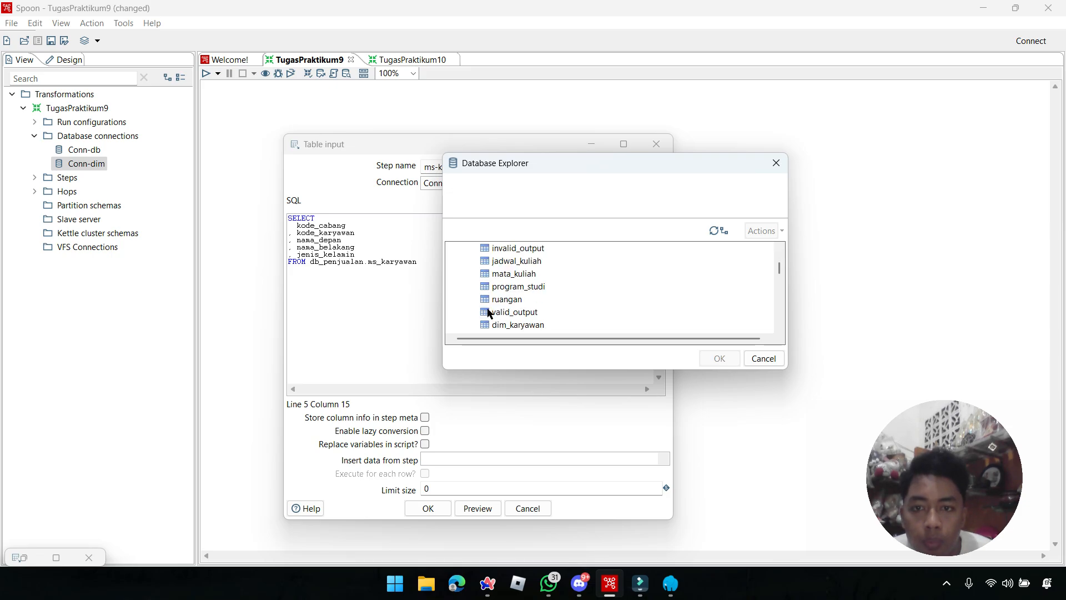
scroll(510, 307, down, 3)
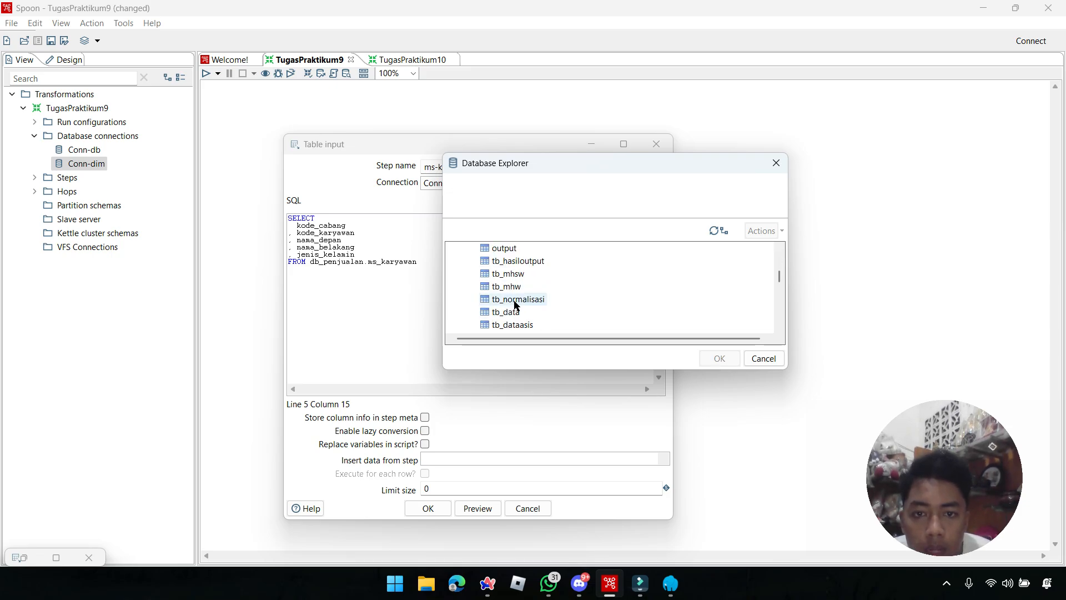
scroll(514, 304, down, 3)
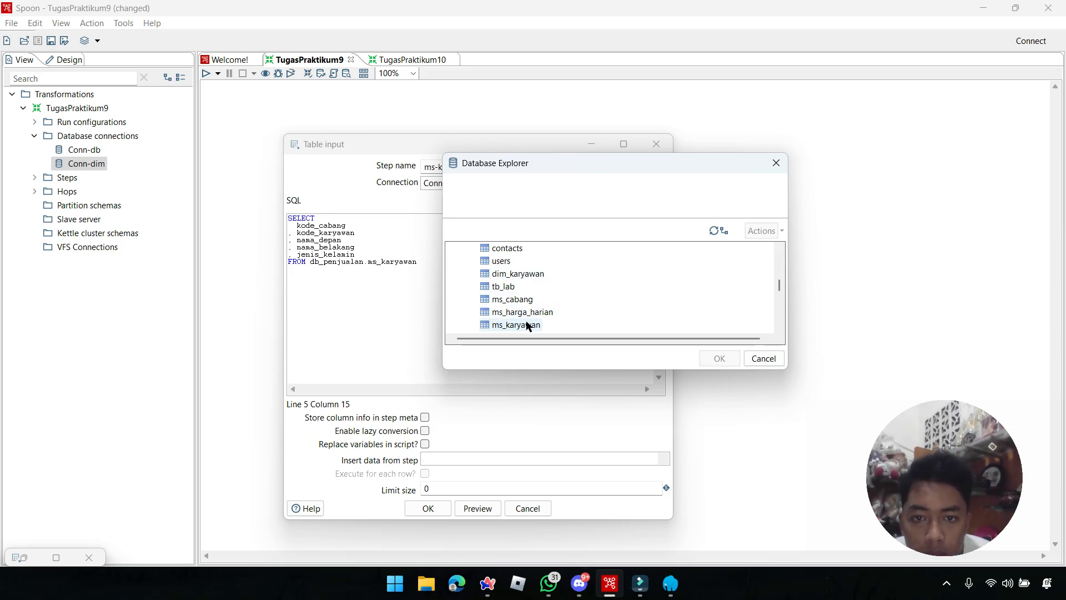
click(527, 325)
click(719, 358)
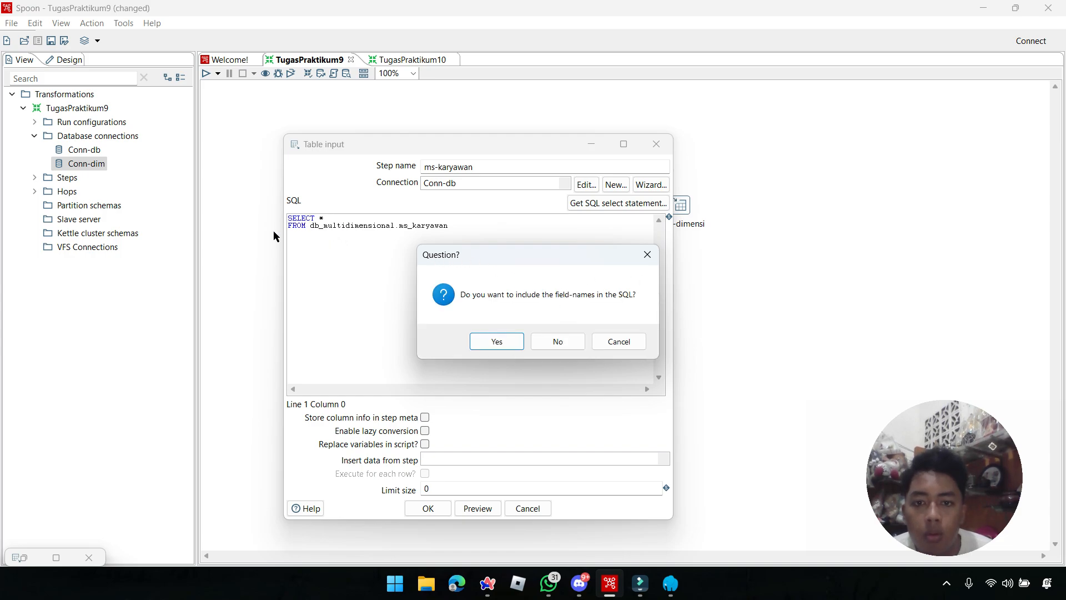
click(507, 347)
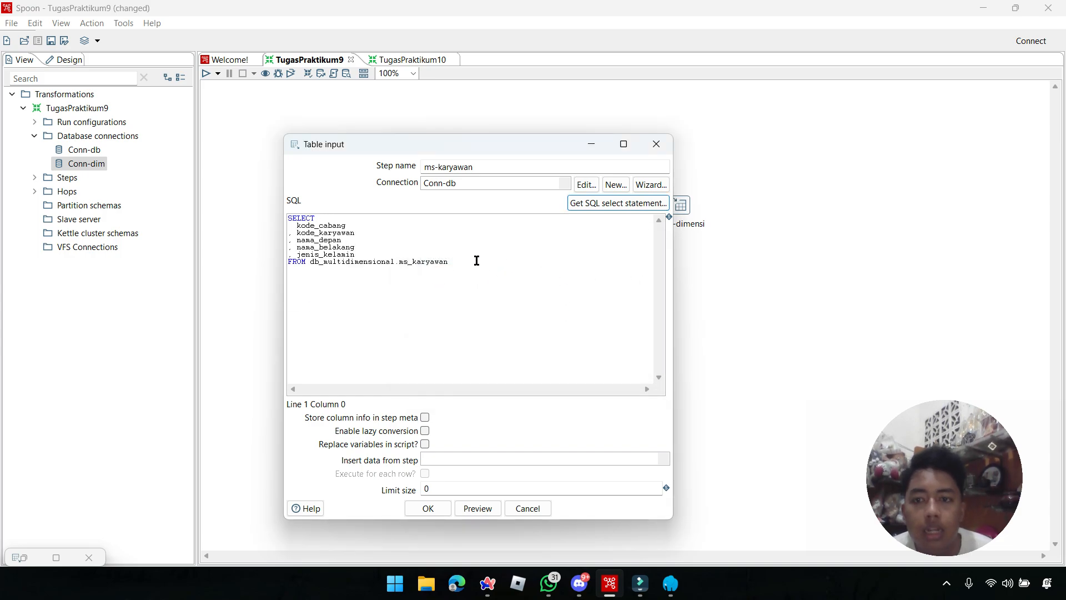
Step: Change the database name in the query's FROM clause to db_penjualan
drag(392, 255, 287, 218)
click(423, 284)
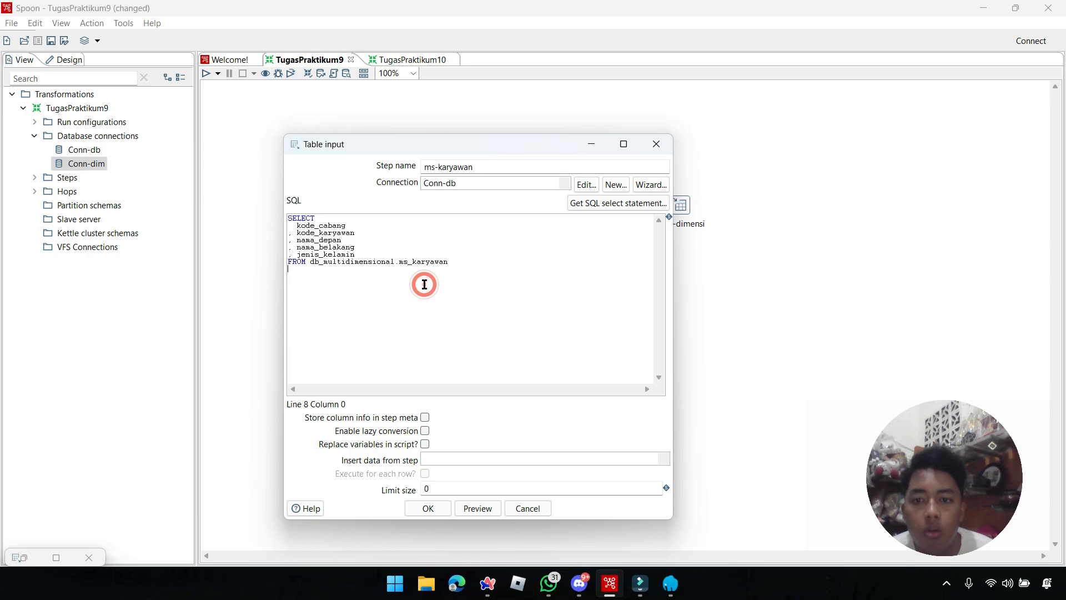
click(377, 262)
click(324, 262)
drag(395, 262, 323, 262)
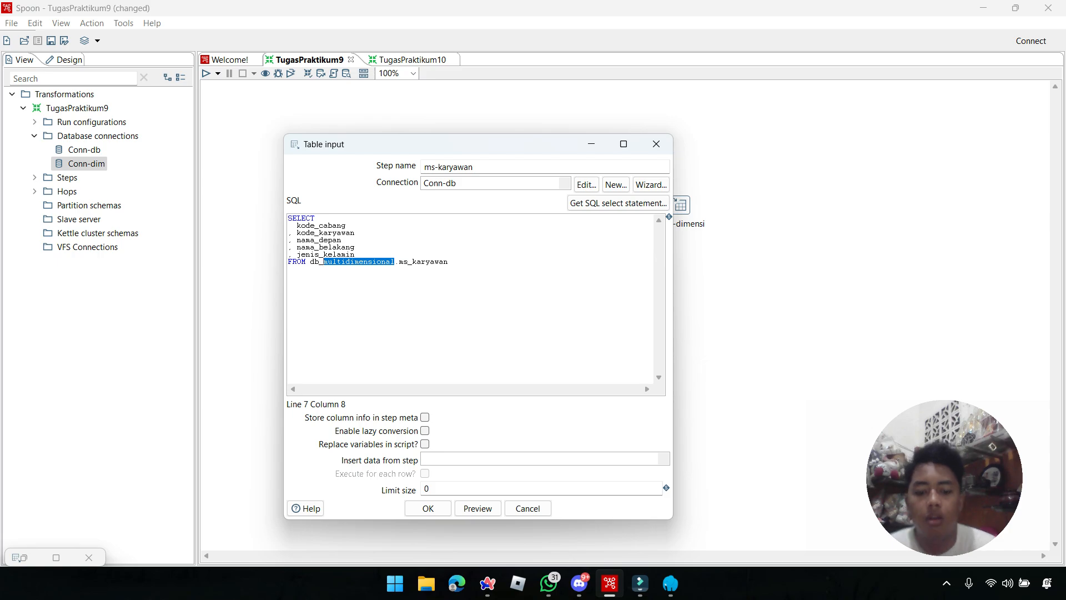
text(penjualan)
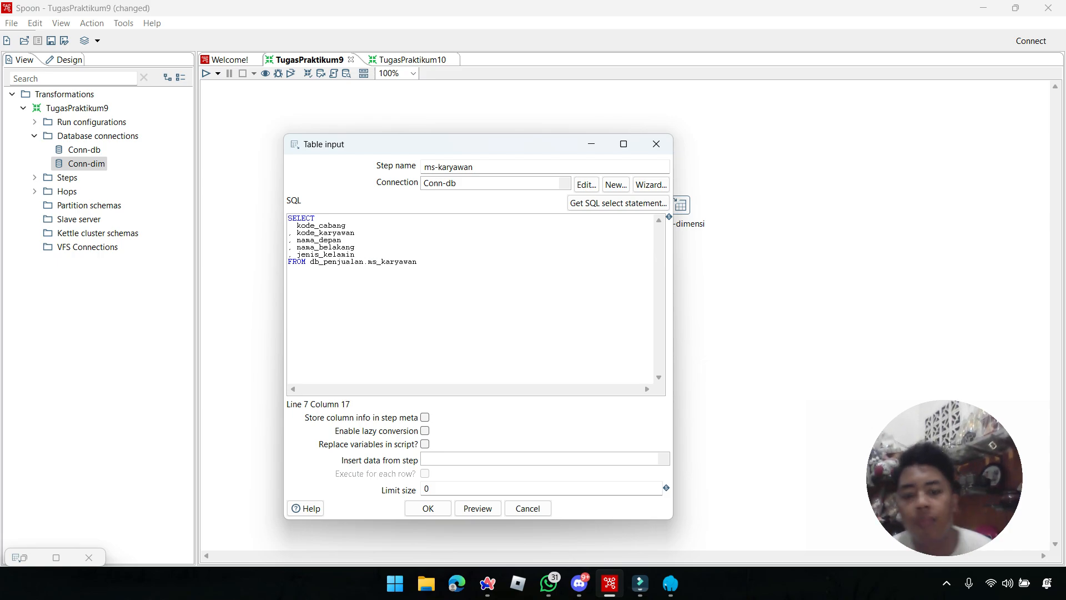
Step: Preview 1000 rows of the ms-karyawan query, then close the preview and the table input without saving
click(478, 508)
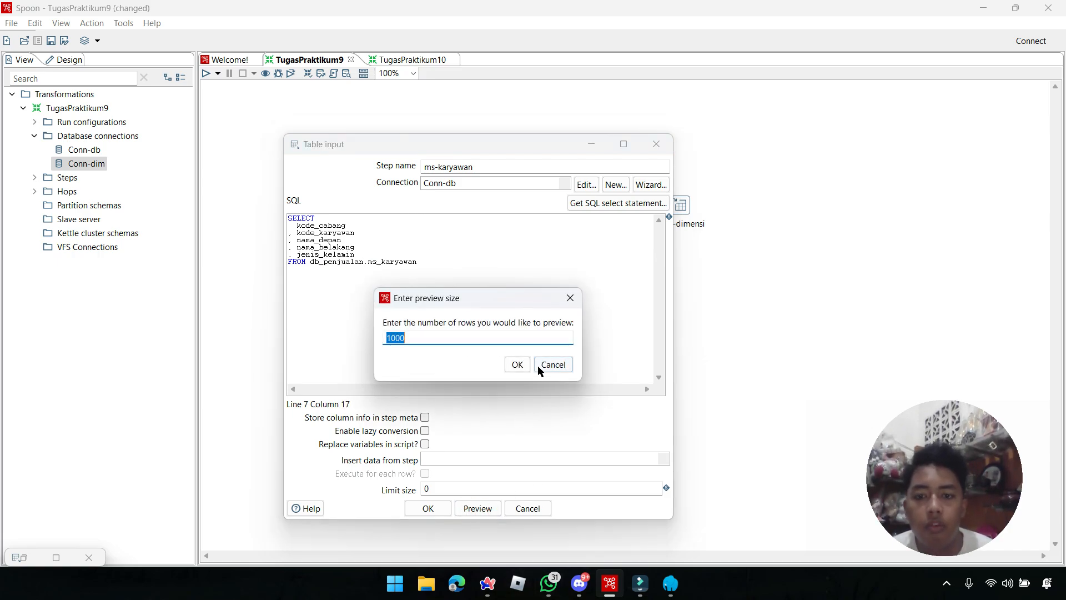
click(516, 363)
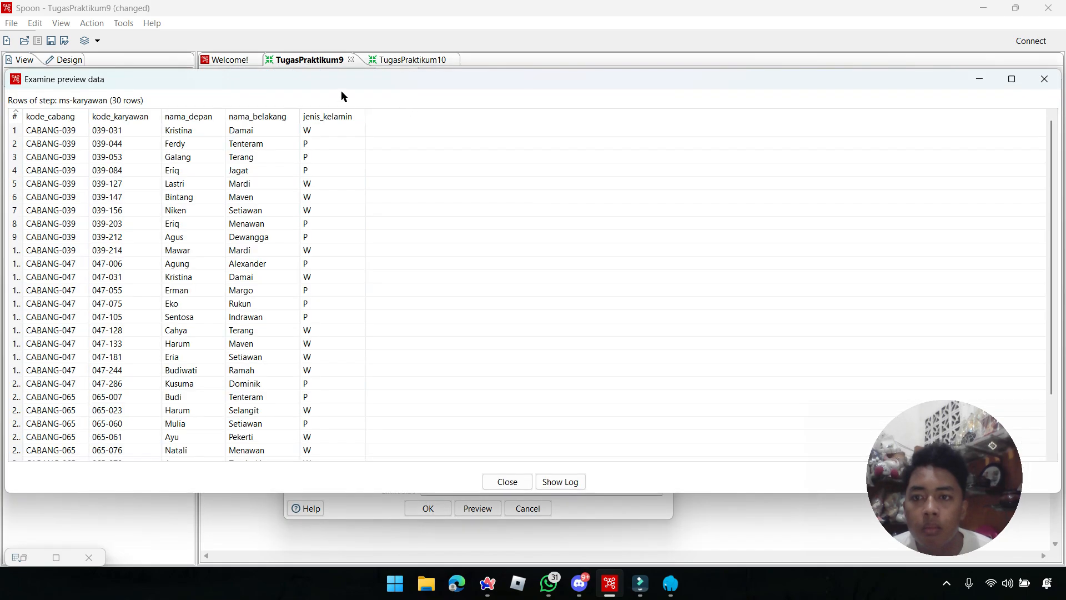
click(37, 131)
click(510, 481)
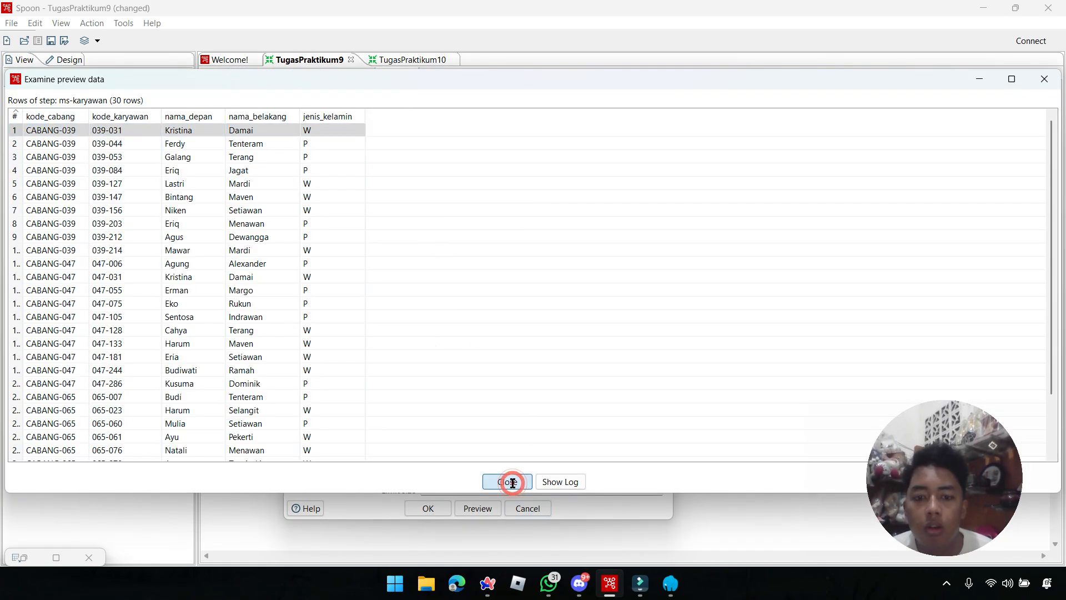
click(655, 147)
click(453, 158)
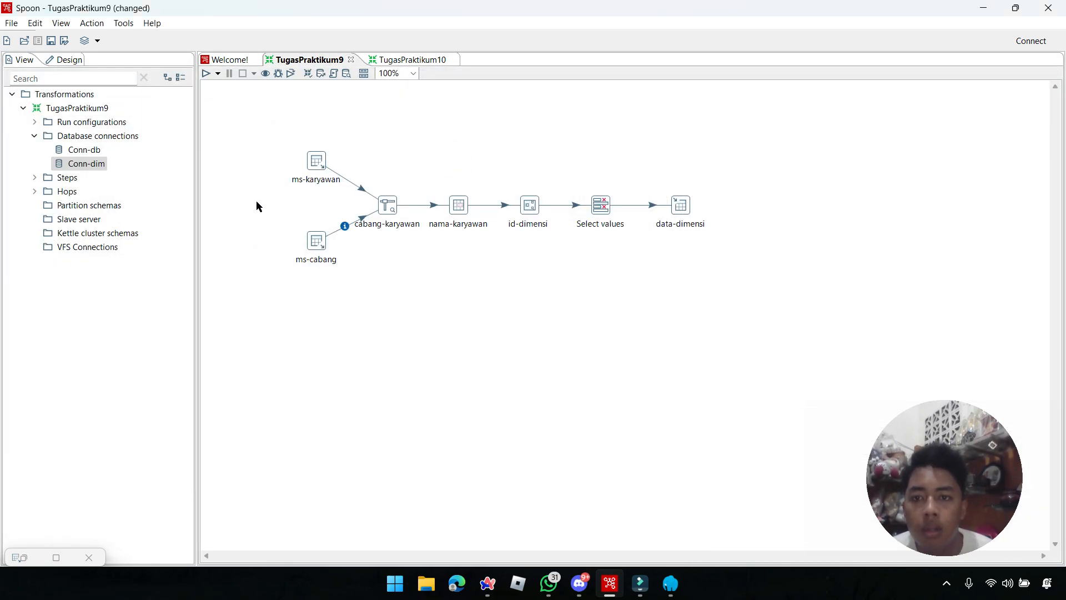
Step: Inspect the connection choices and SQL query of the ms-cabang table input, then close it
double_click(313, 238)
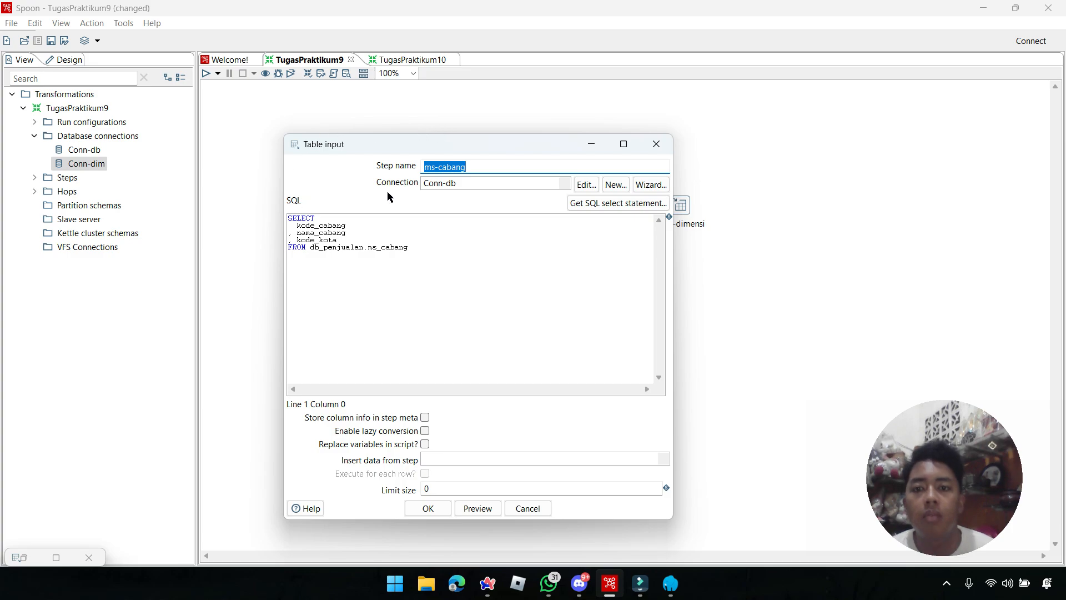
click(491, 183)
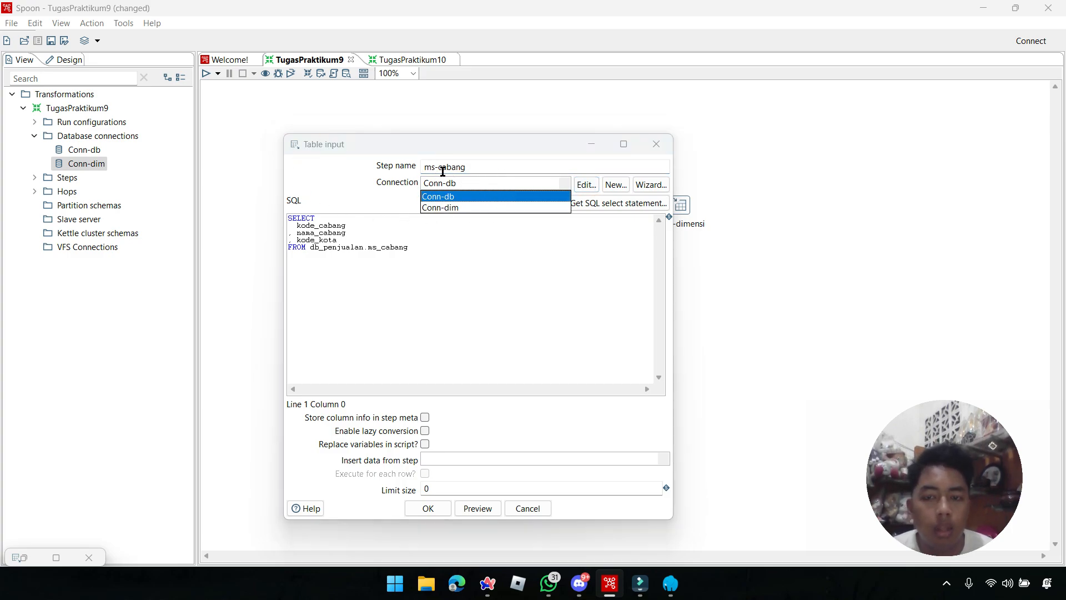
click(325, 209)
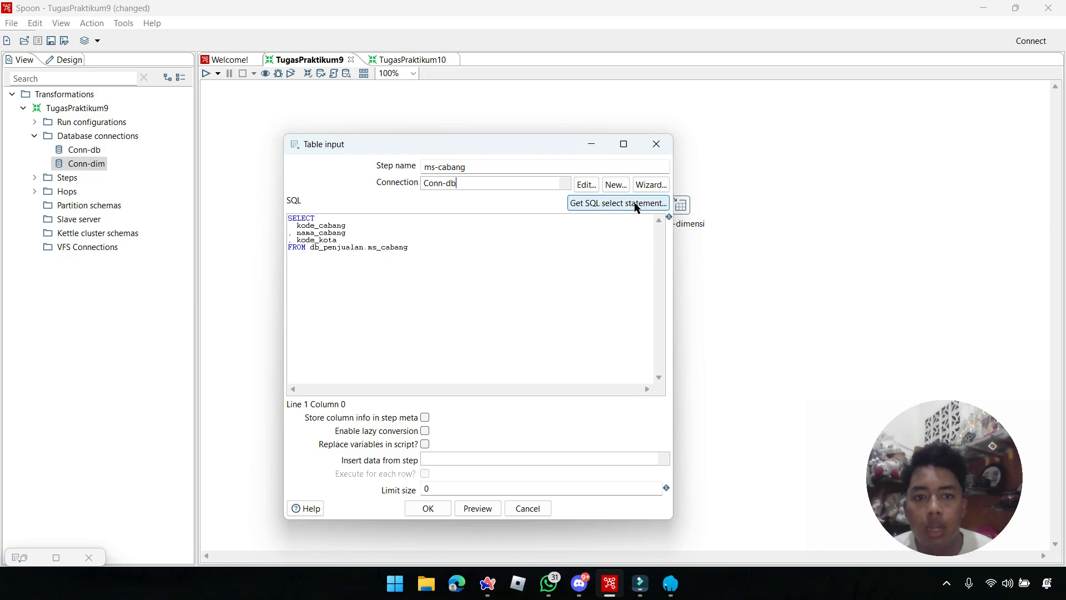
drag(313, 250, 337, 243)
click(460, 255)
drag(414, 247, 357, 231)
click(429, 243)
click(655, 144)
click(472, 140)
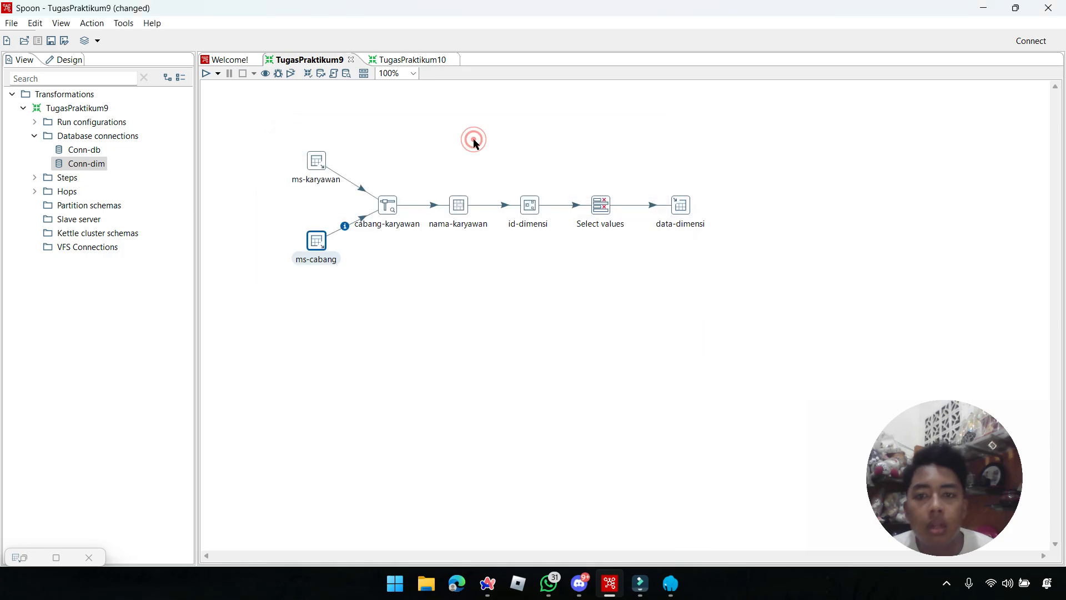
Step: View the cabang-karyawan stream lookup settings, minimize the dialog, and point out the ms-karyawan input on the canvas
click(387, 205)
double_click(387, 205)
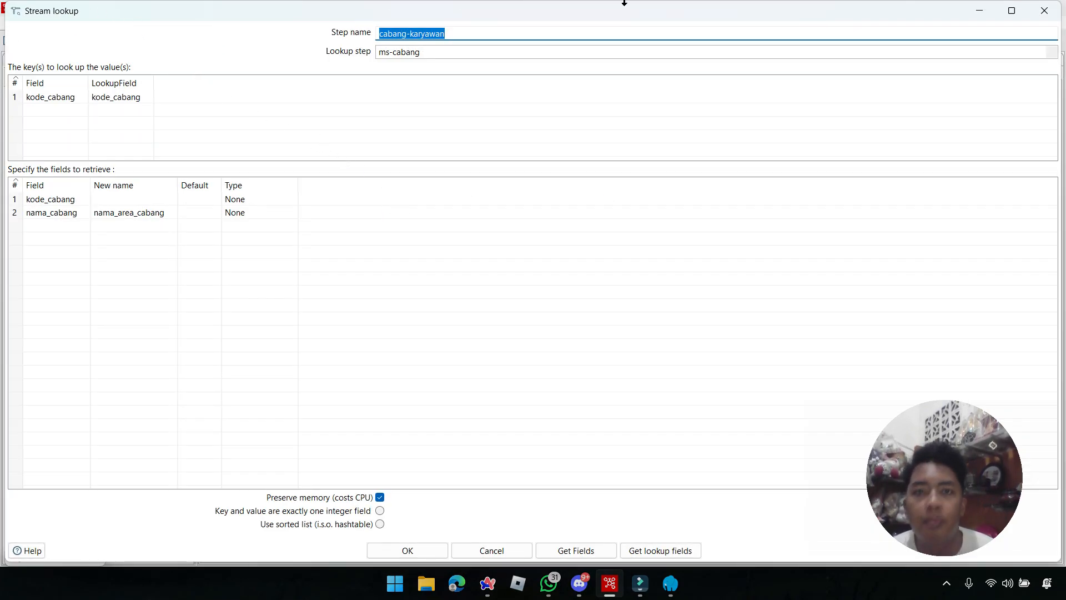
click(971, 15)
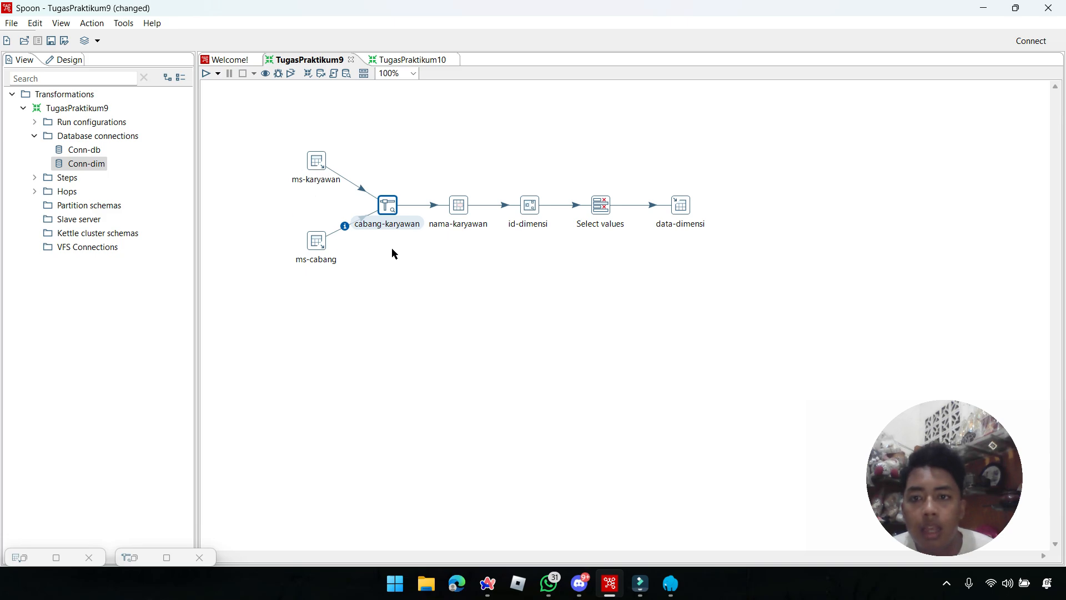
drag(316, 135, 341, 139)
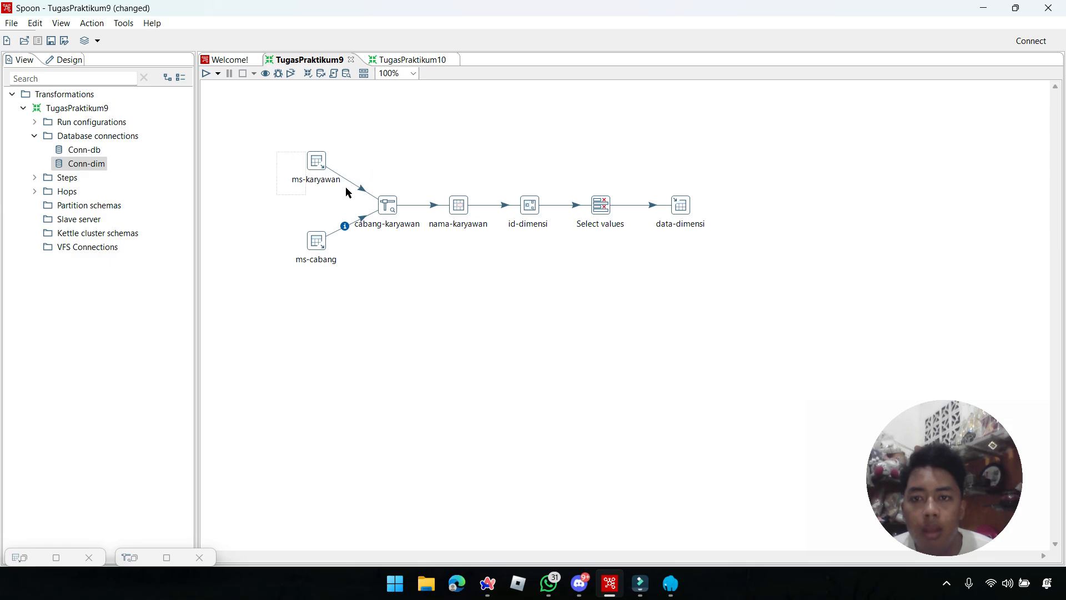
drag(331, 182, 371, 186)
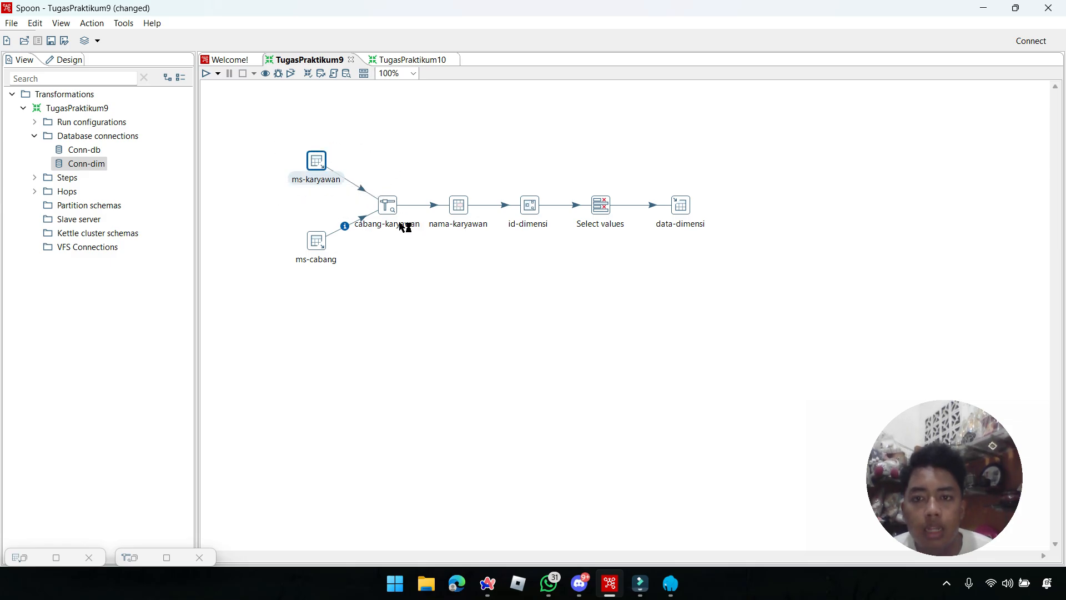
Step: Review the lookup step, key and retrieved fields of cabang-karyawan against the ms-cabang input, and accept the settings
click(389, 209)
double_click(389, 209)
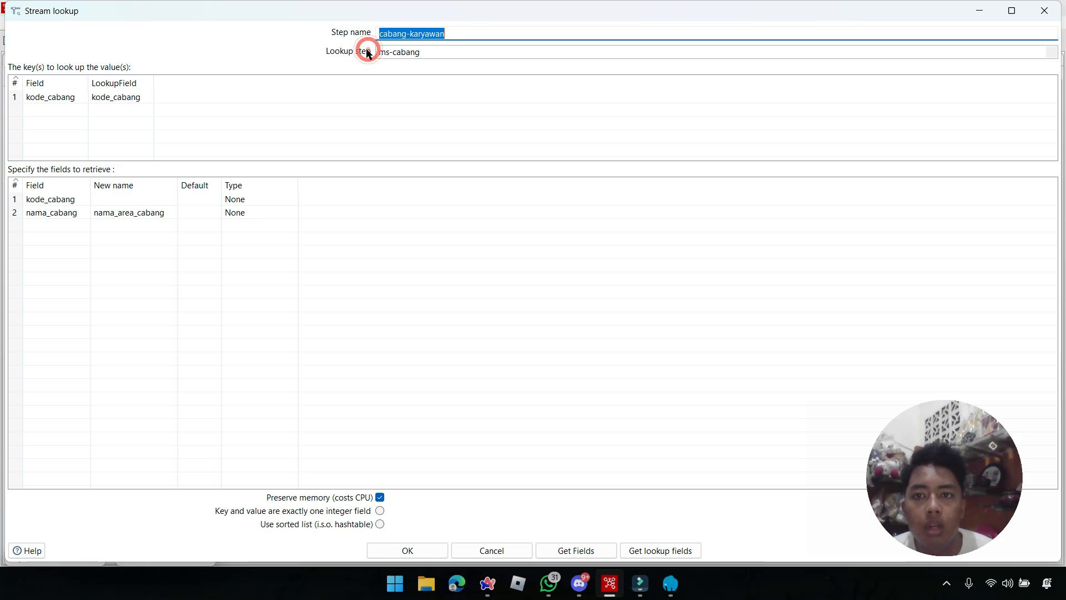
click(433, 56)
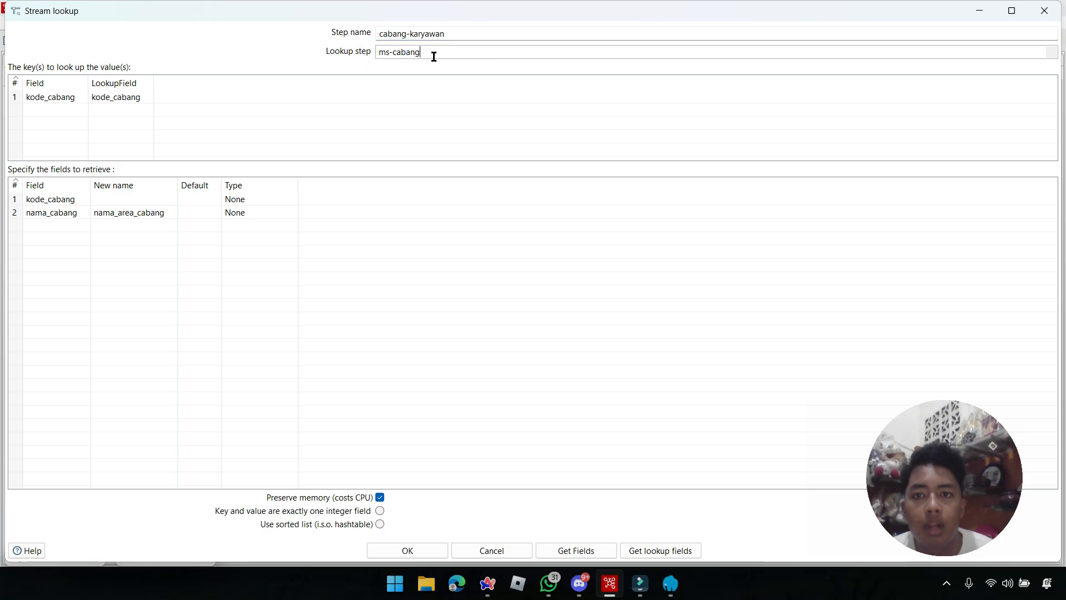
click(980, 11)
drag(278, 212, 367, 285)
double_click(388, 206)
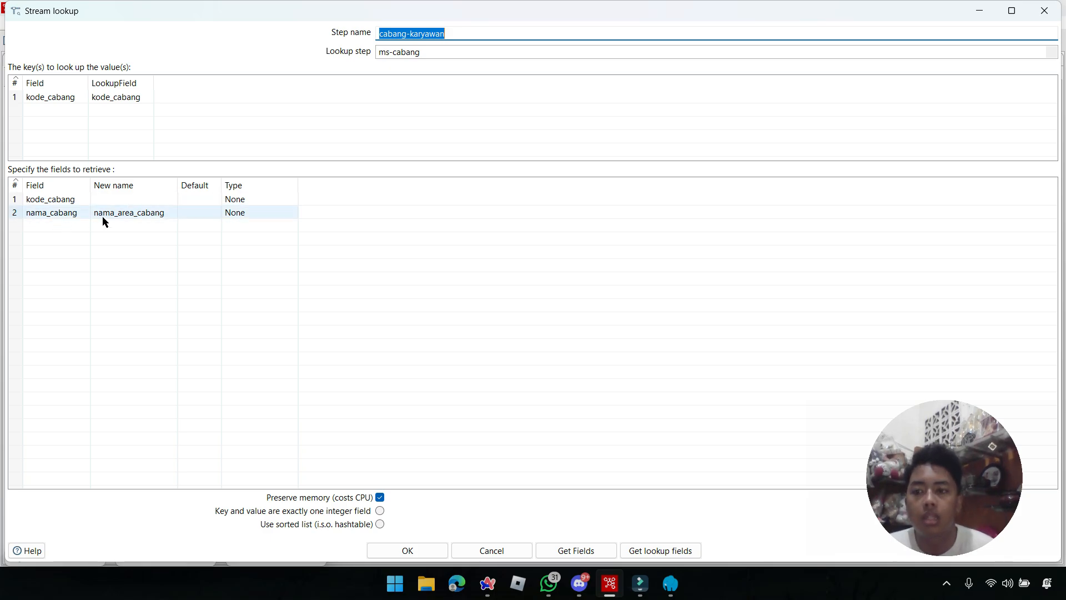
click(407, 550)
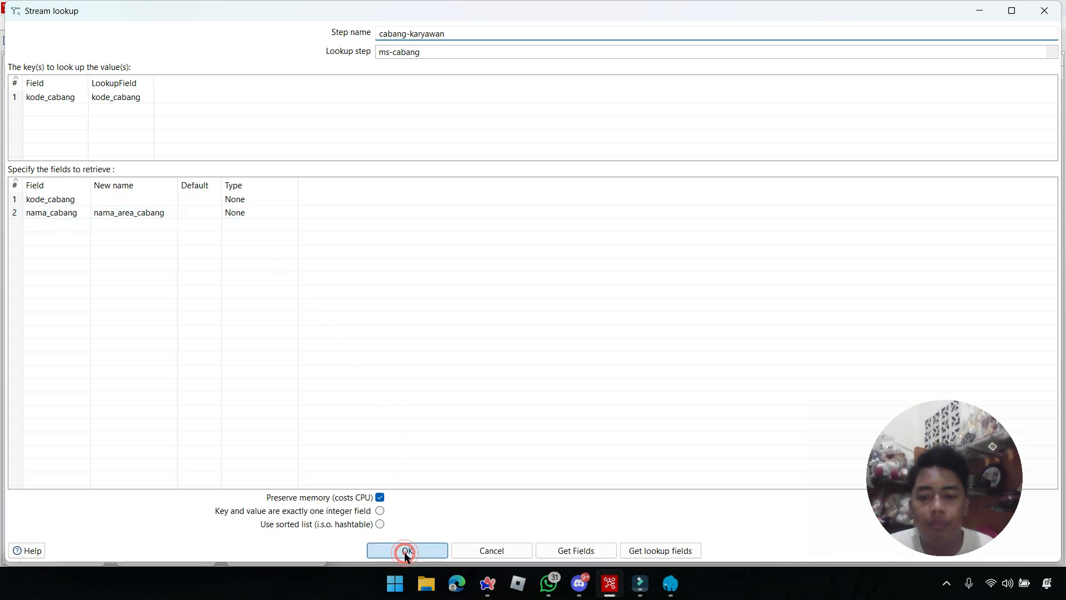
Step: Inspect the target field and source fields of the nama-karyawan concat step, then minimize its dialog
double_click(459, 205)
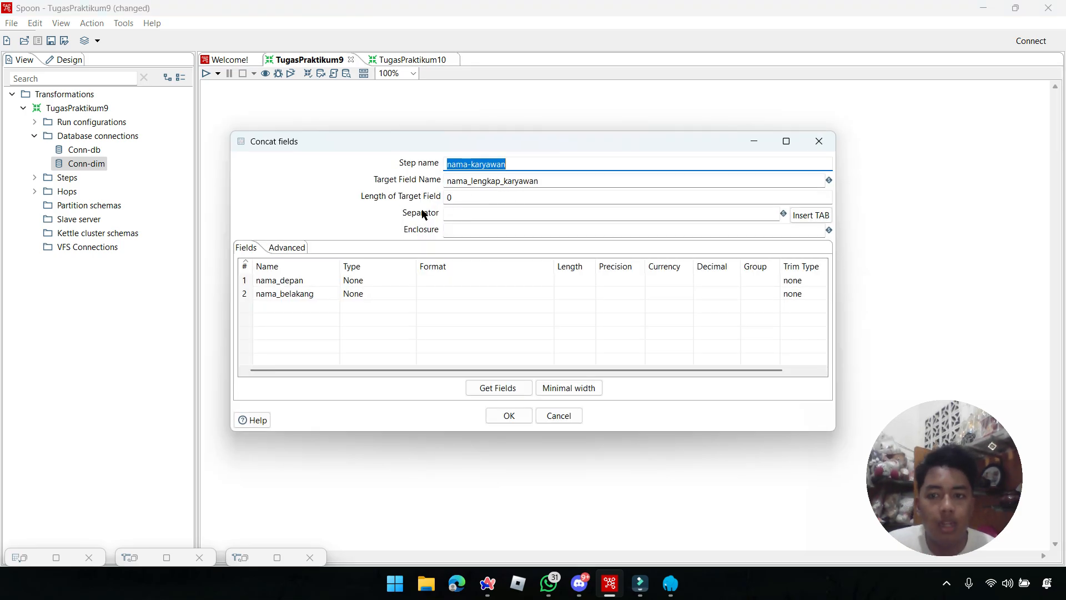
click(819, 141)
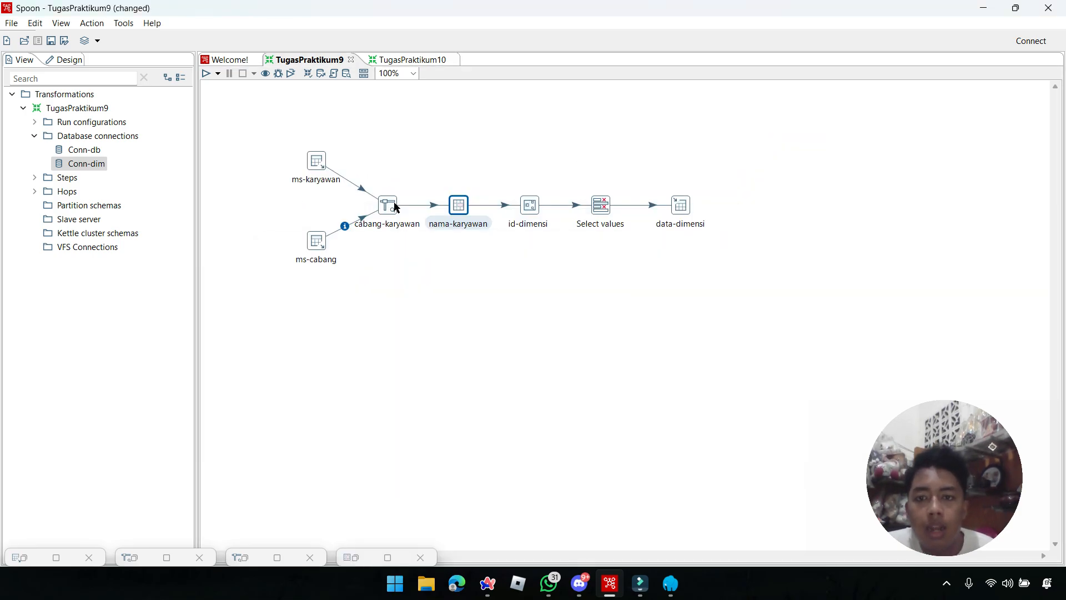
Step: Preview the output rows of the cabang-karyawan lookup step
right_click(394, 206)
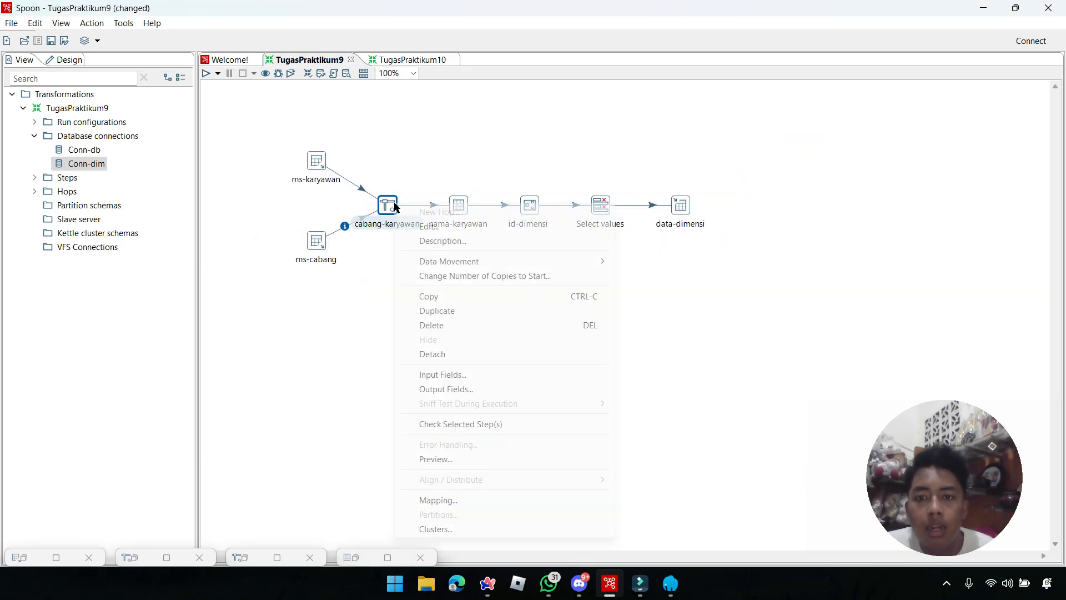
click(448, 458)
click(464, 405)
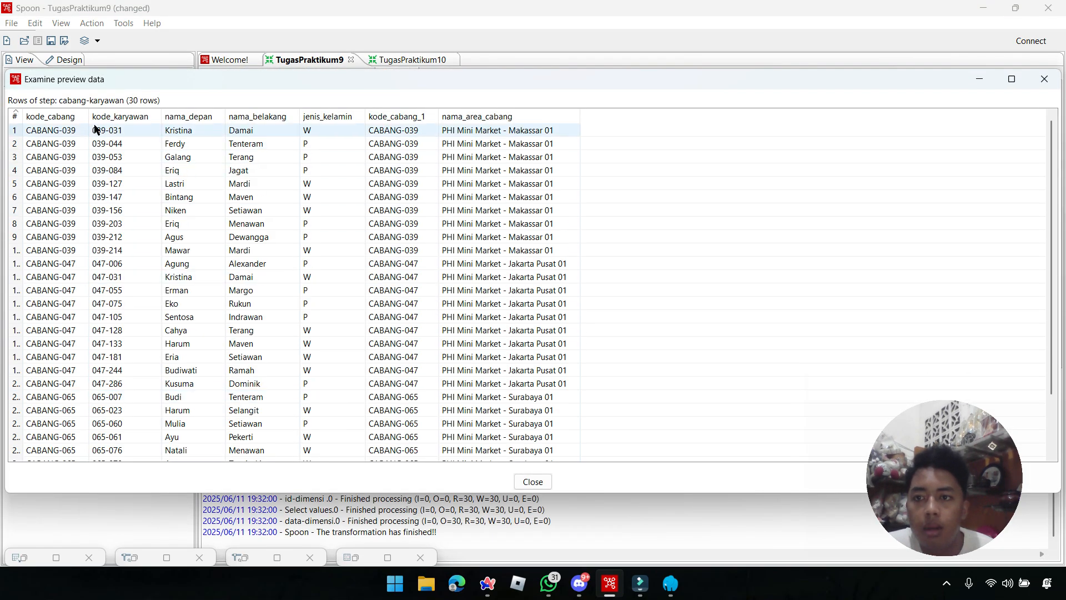
Step: Review the previewed rows of cabang-karyawan, and close the preview data and its step selection window
drag(643, 76, 564, 223)
drag(362, 171, 425, 255)
drag(525, 264, 578, 168)
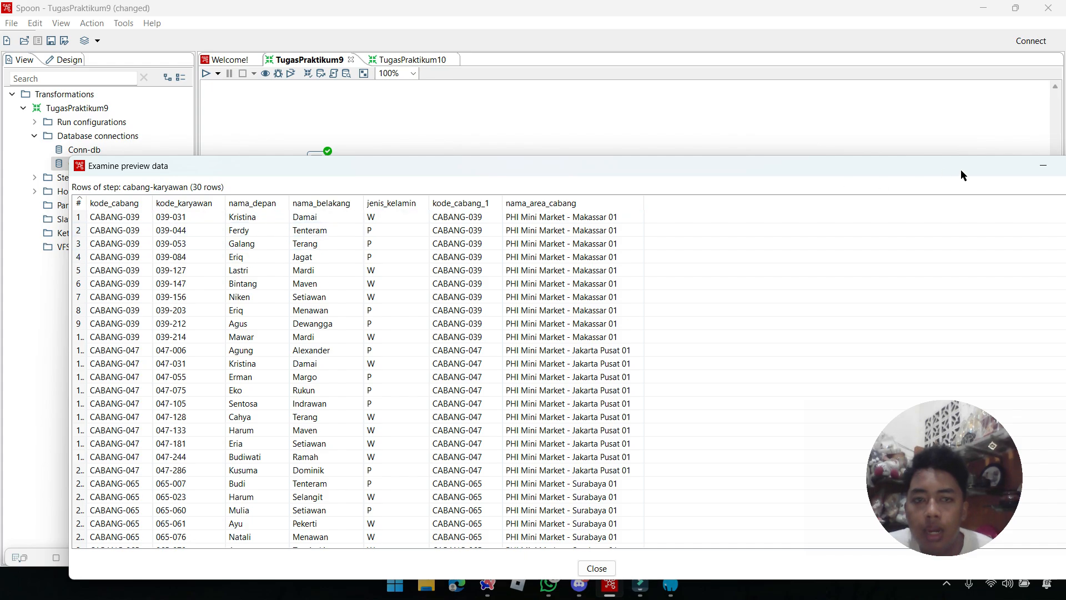
drag(998, 166, 882, 143)
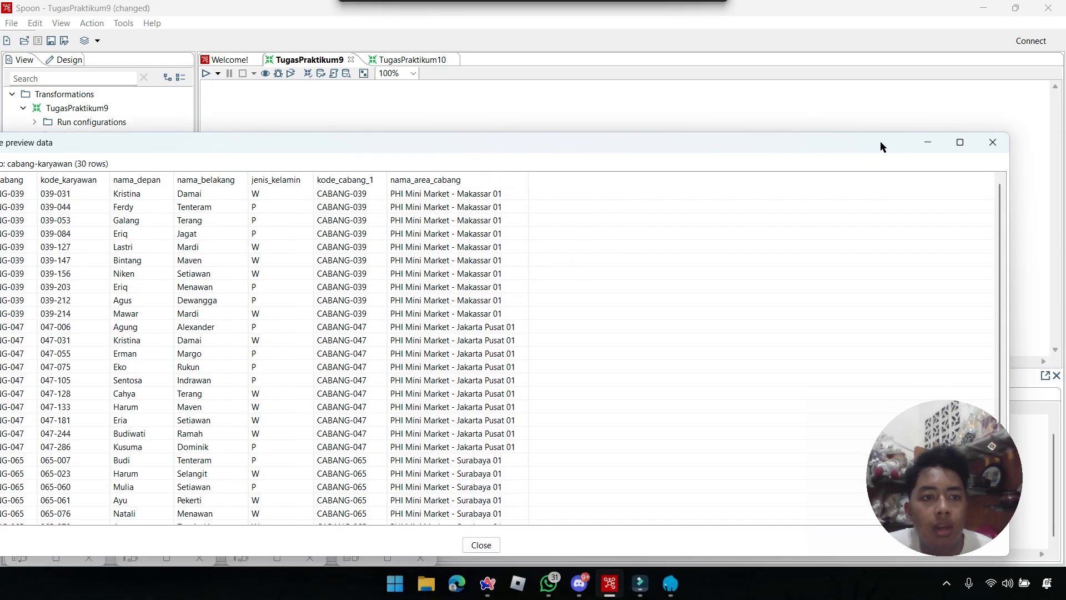
click(986, 151)
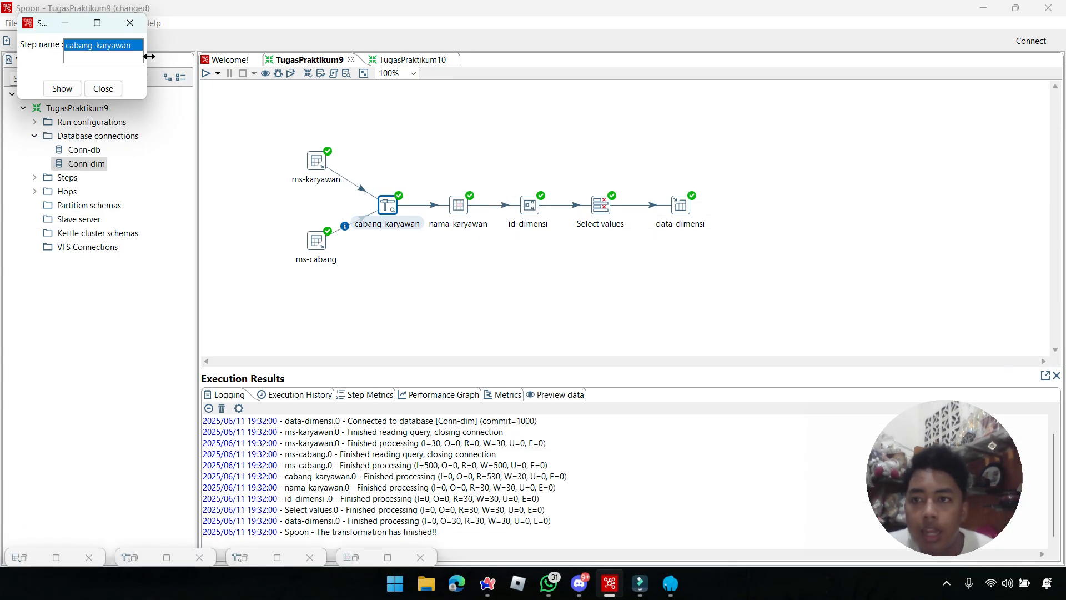
click(130, 23)
Step: Inspect the target field name, separator and source fields of the nama-karyawan concat step, and accept the settings
double_click(457, 207)
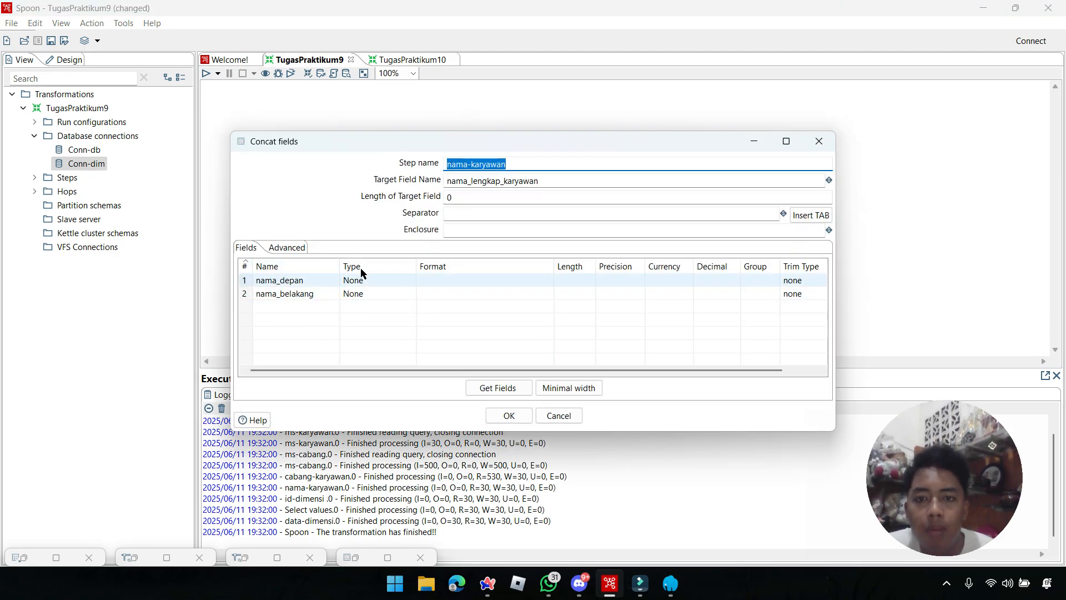
drag(564, 183, 416, 179)
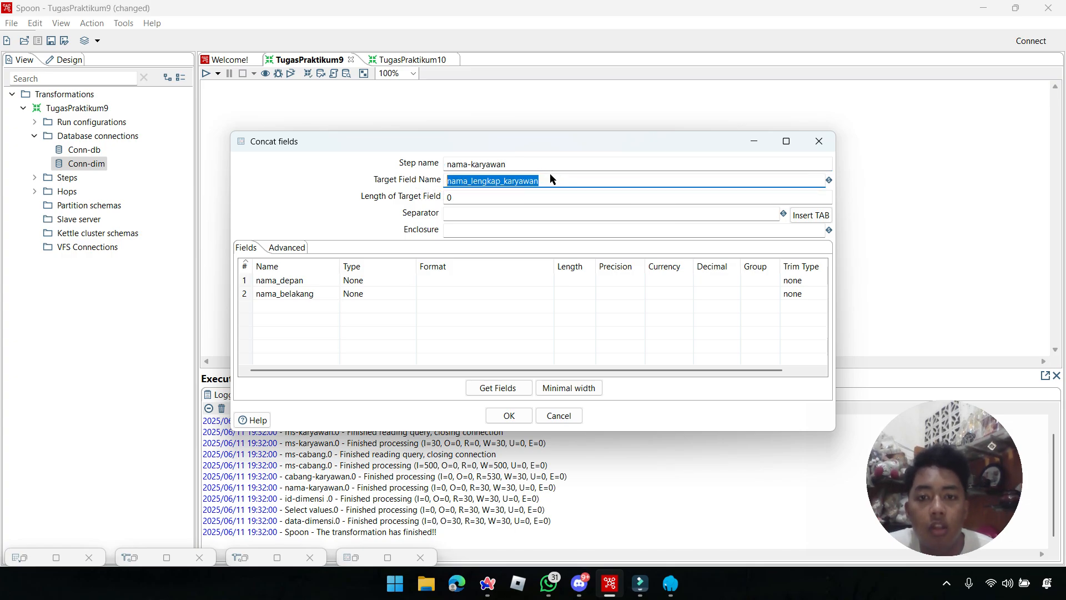
click(509, 214)
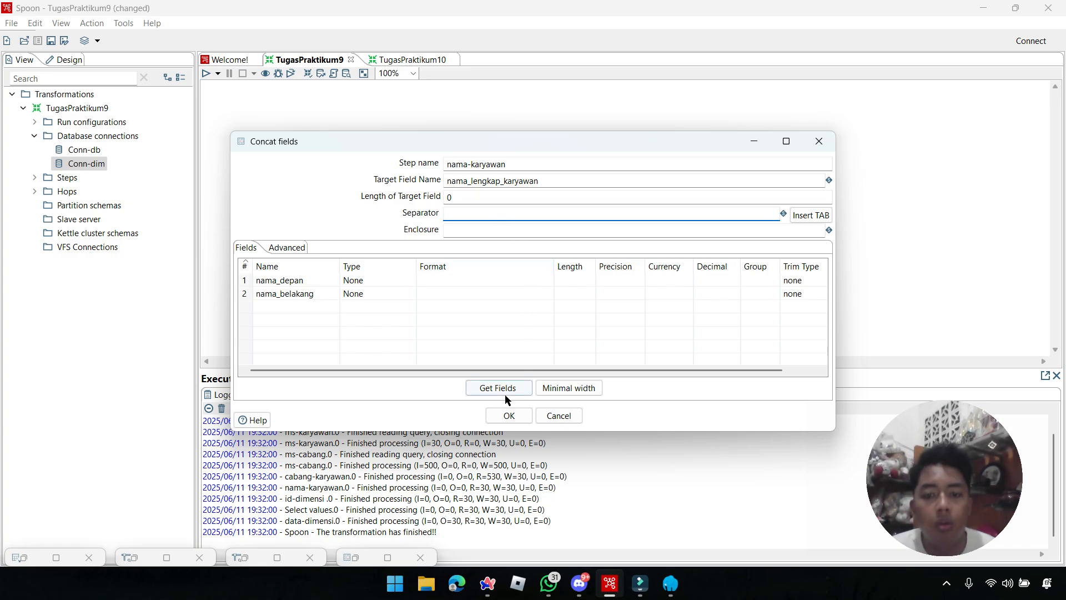
click(509, 415)
click(577, 306)
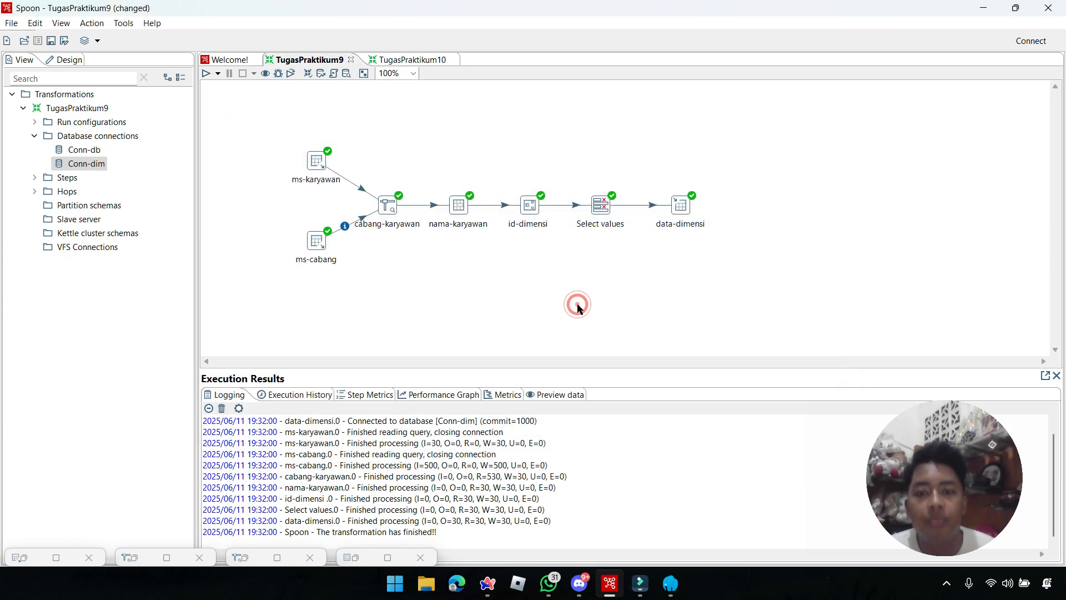
Step: Open the id-dimensi Add sequence step and inspect its start value, increment and maximum value
double_click(528, 201)
click(491, 160)
drag(513, 142, 524, 134)
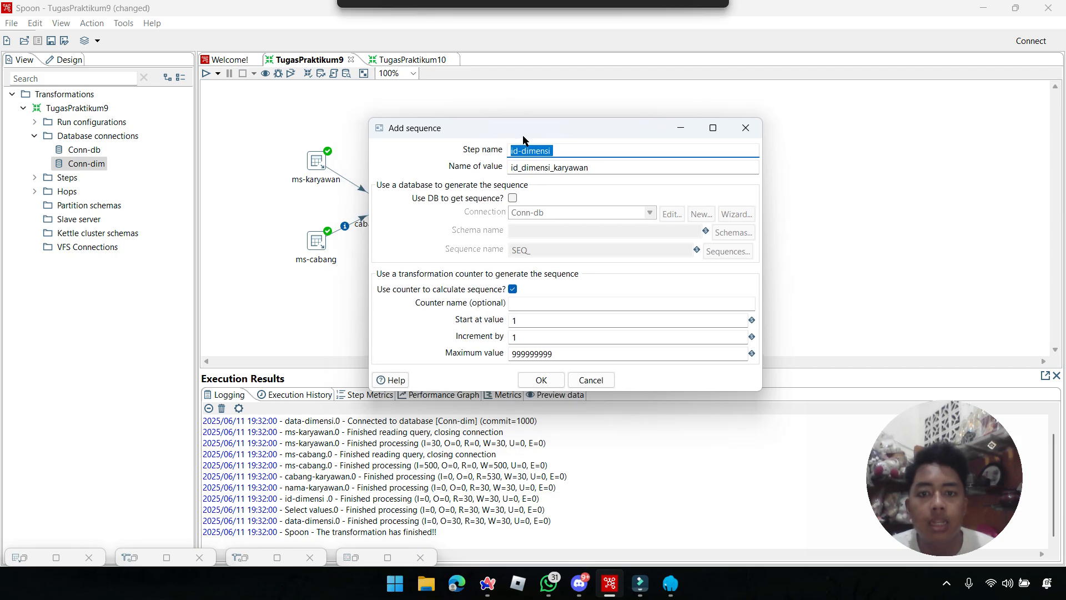
drag(602, 133, 621, 164)
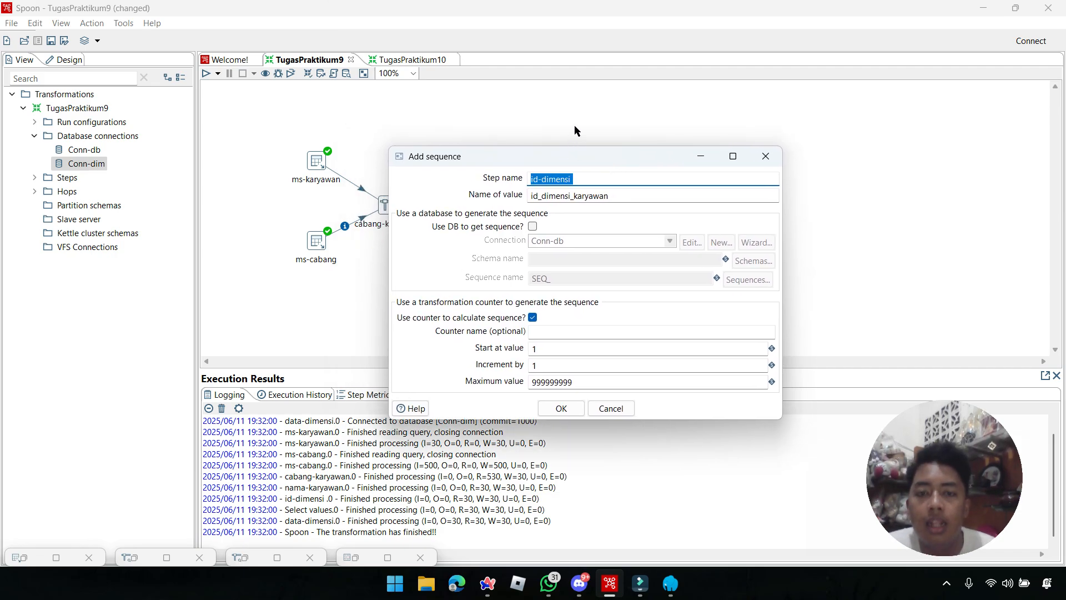
click(554, 351)
click(557, 365)
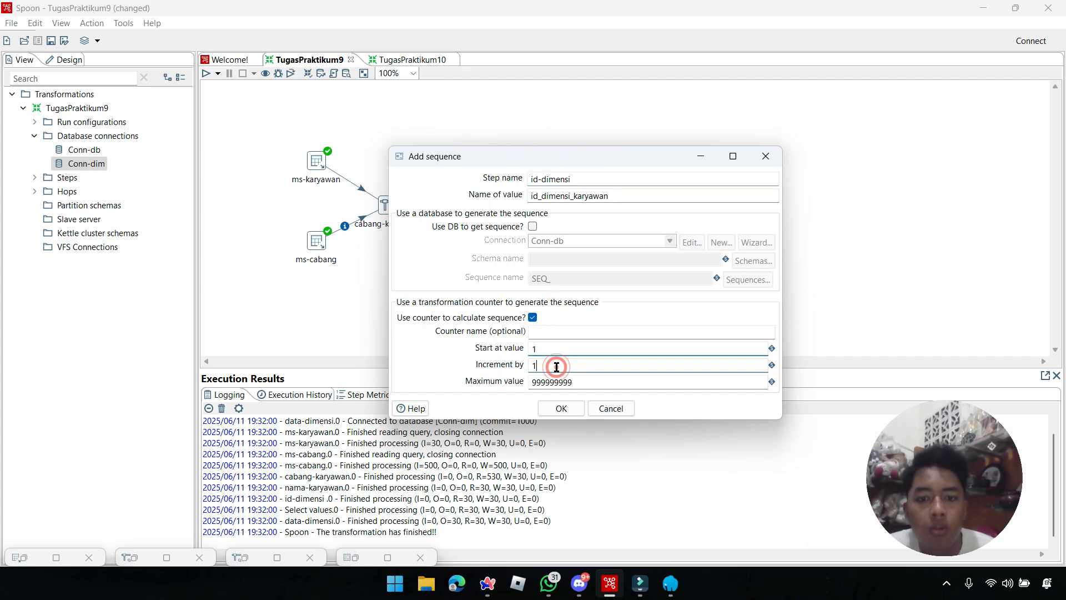
click(583, 381)
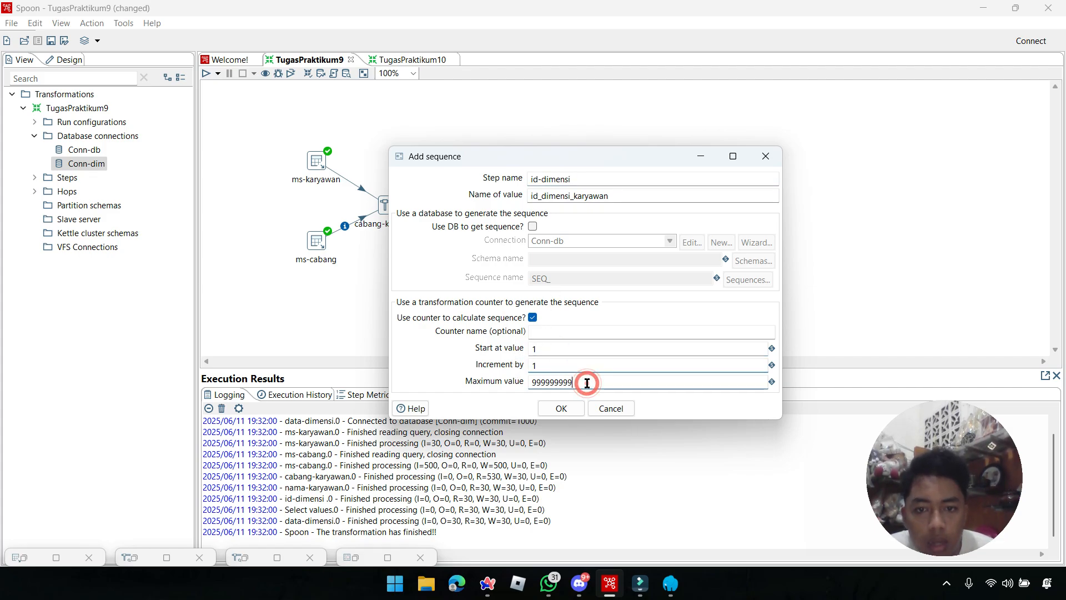
Step: Point out the increment and name of value of the id-dimensi sequence, and close it without changes
click(543, 366)
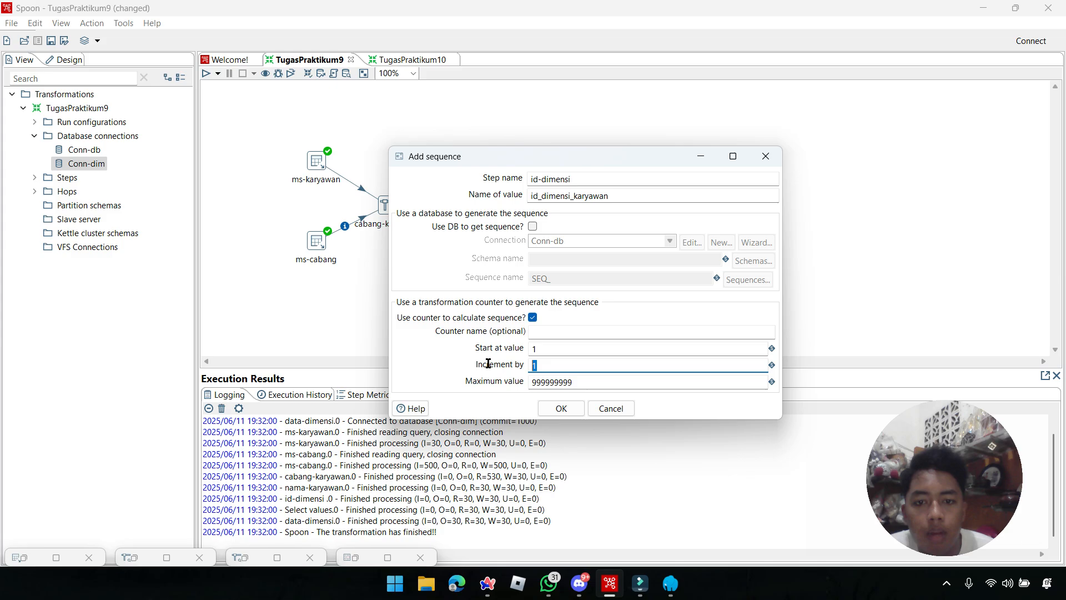
click(563, 362)
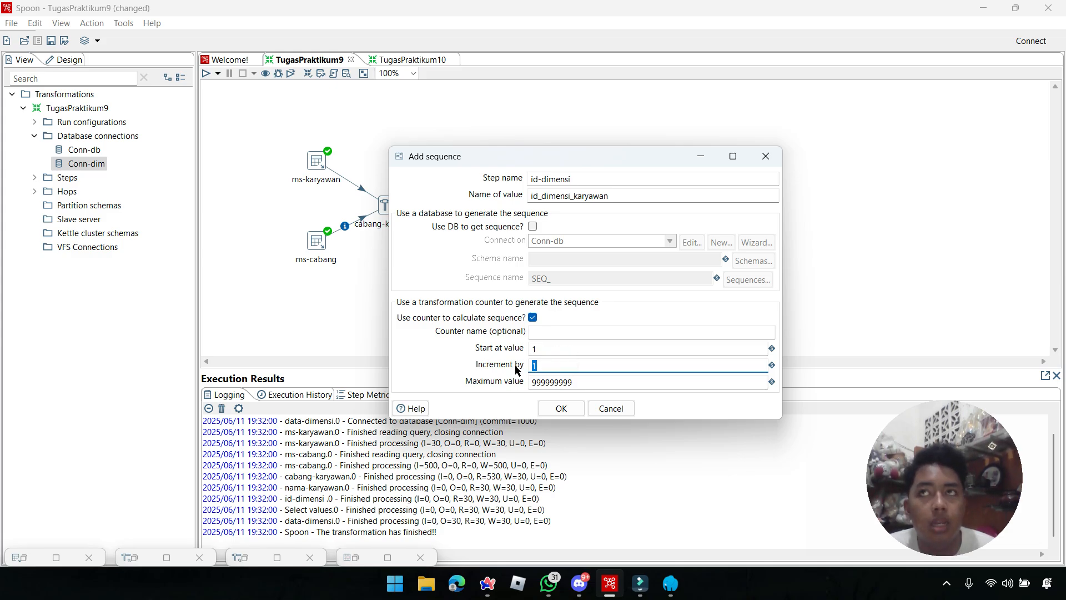
click(561, 370)
click(553, 365)
click(493, 365)
click(502, 355)
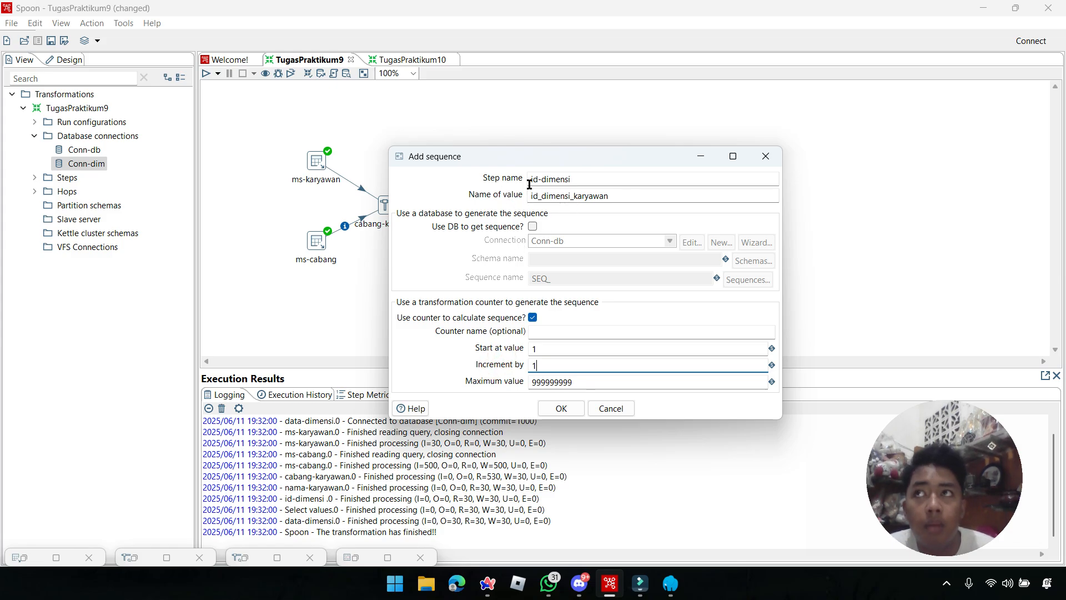
double_click(631, 197)
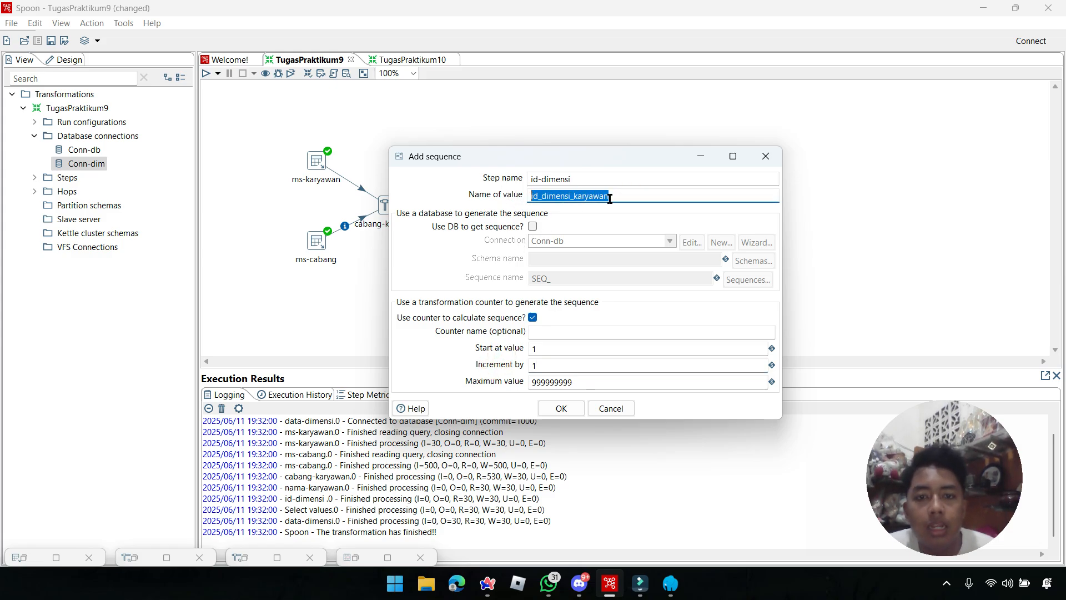
click(766, 156)
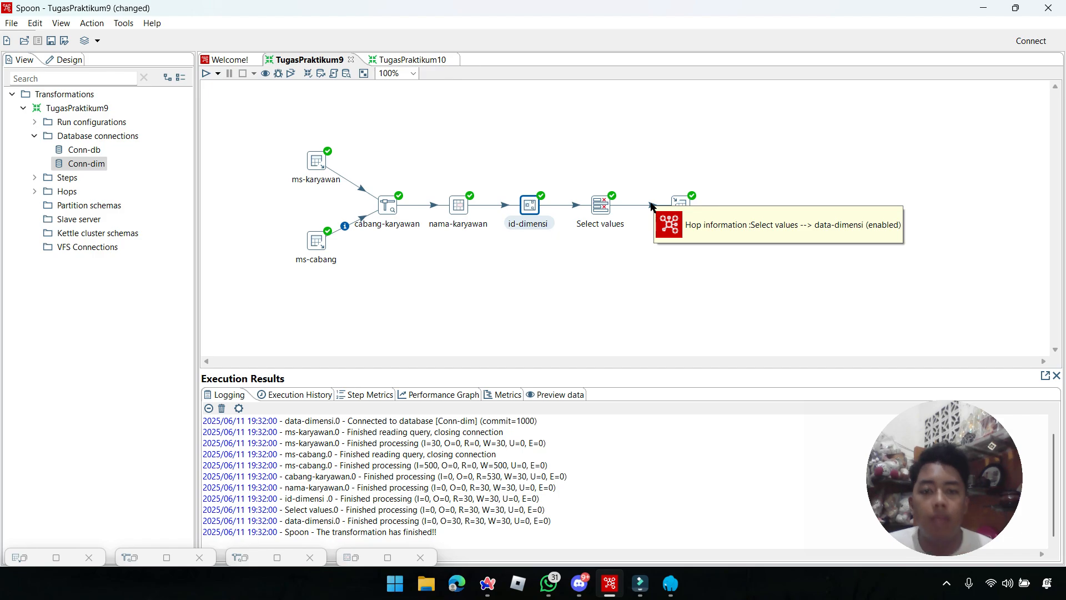
Step: Review the selected and renamed fields of the Select values step, view the options for getting fields without adding any, and accept the settings
click(607, 278)
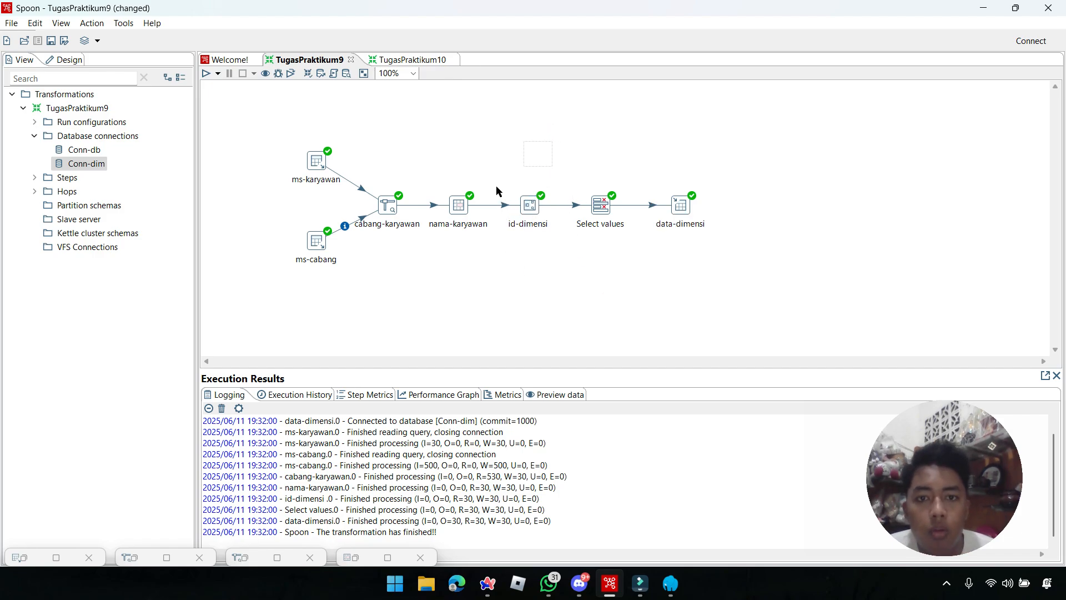
double_click(601, 206)
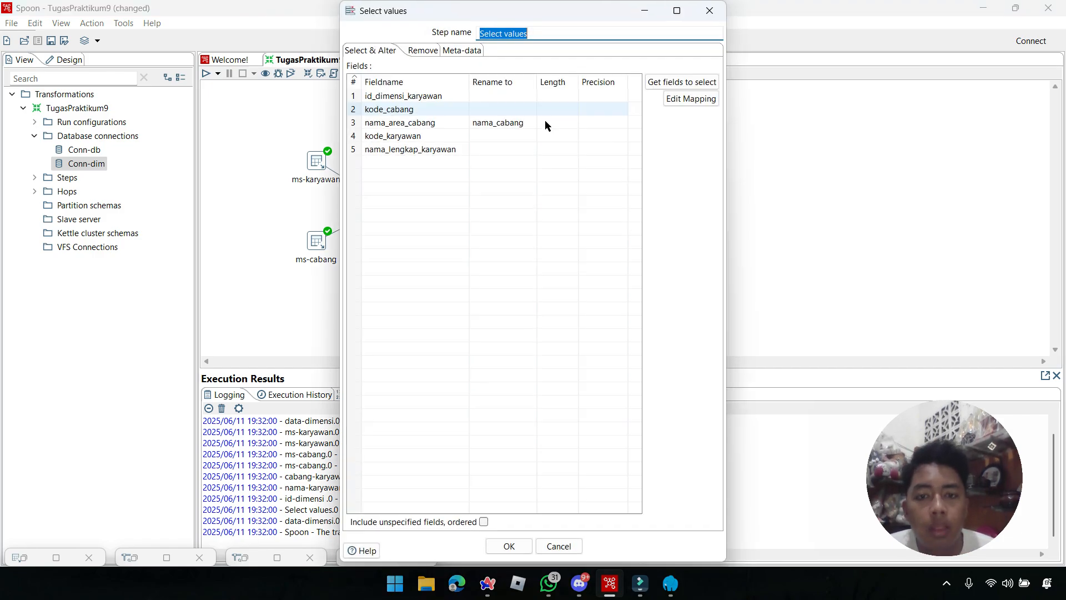
click(710, 11)
click(601, 200)
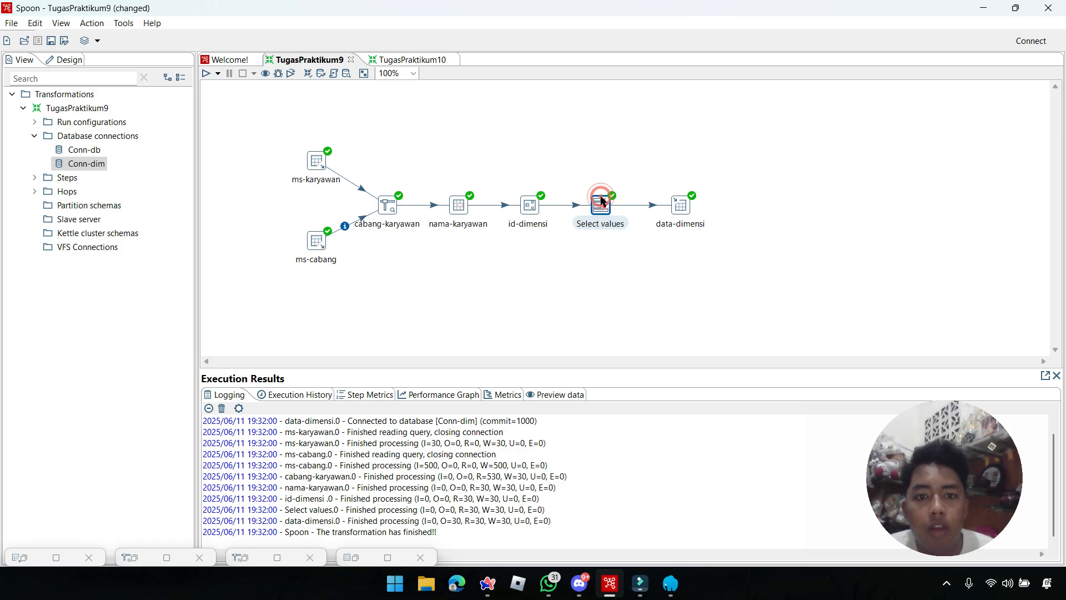
double_click(601, 201)
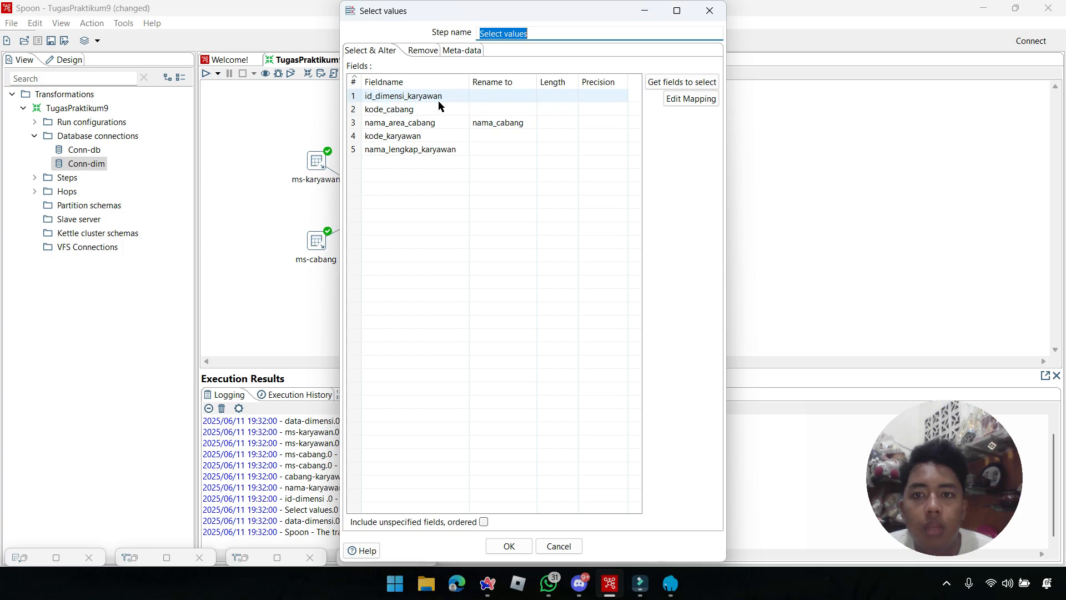
click(691, 89)
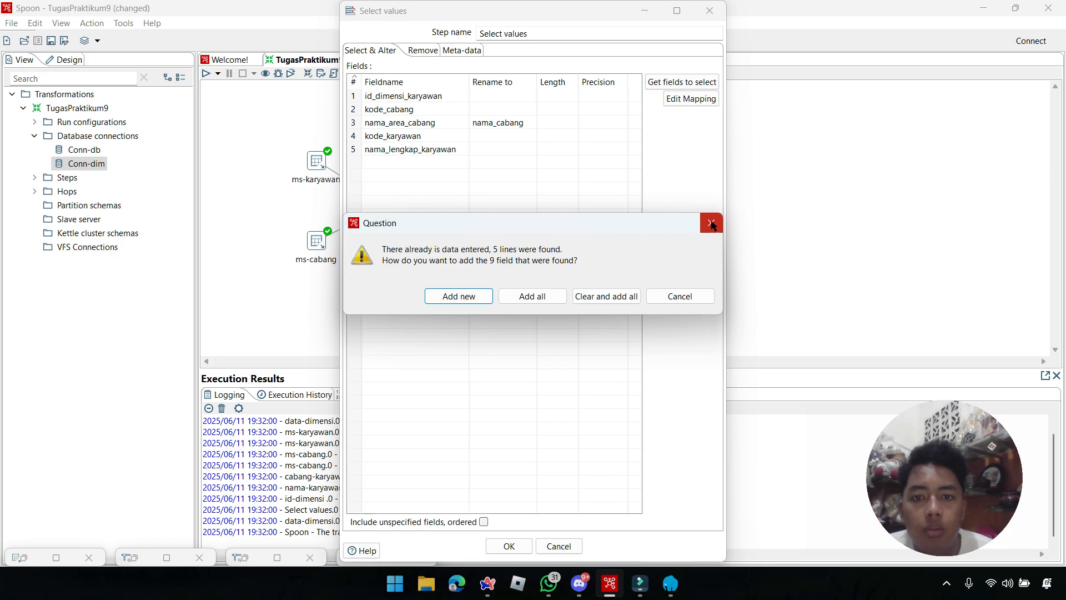
click(705, 219)
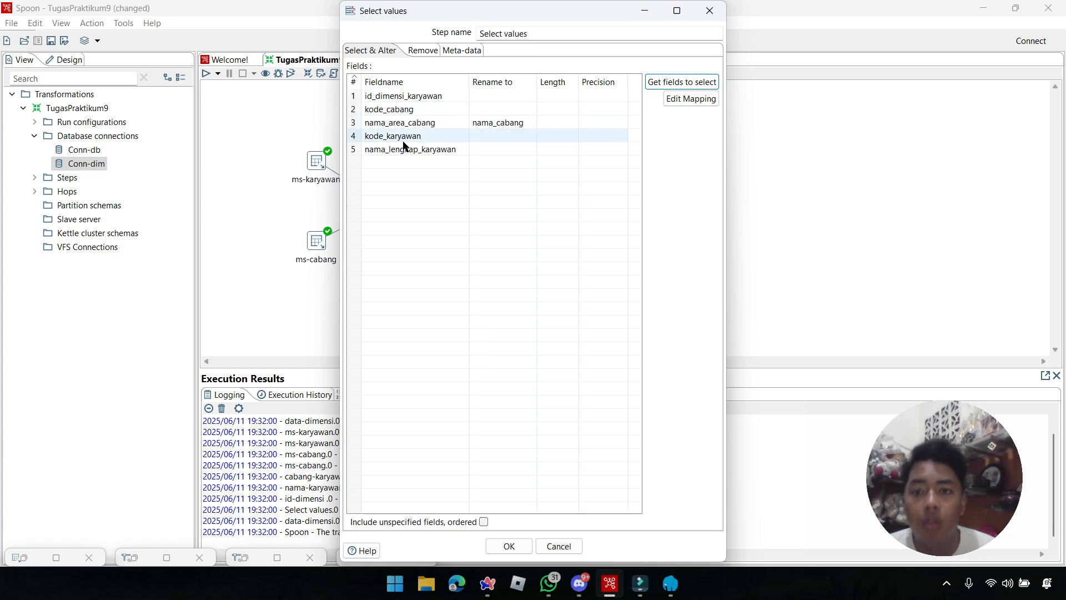
click(520, 546)
Step: Inspect the connection, target table and generated SQL of the data-dimensi table output step, and close it without executing
double_click(681, 205)
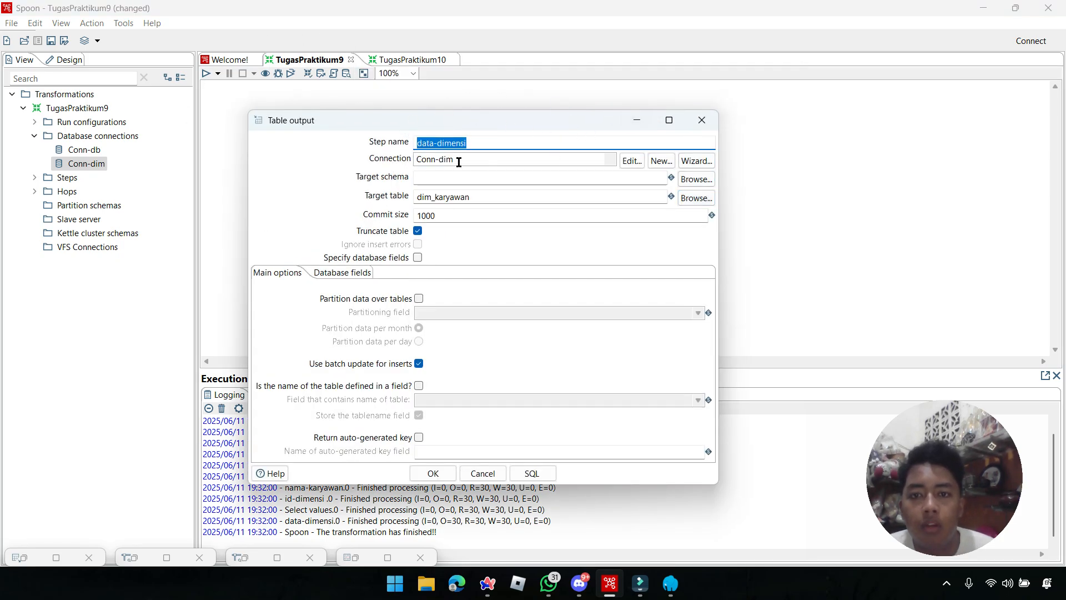
click(424, 161)
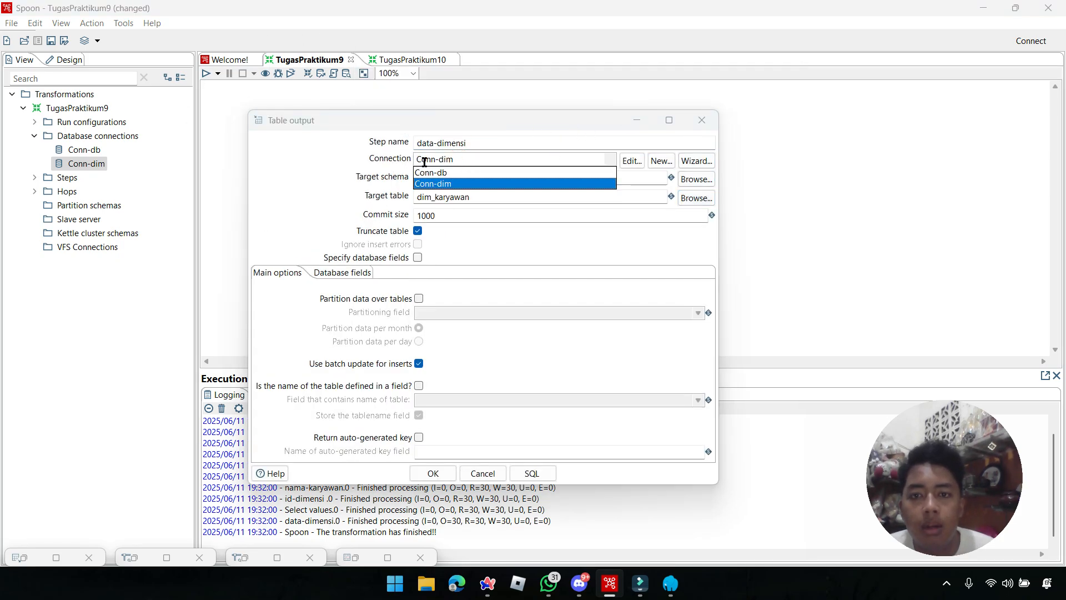
click(454, 184)
drag(488, 198, 417, 200)
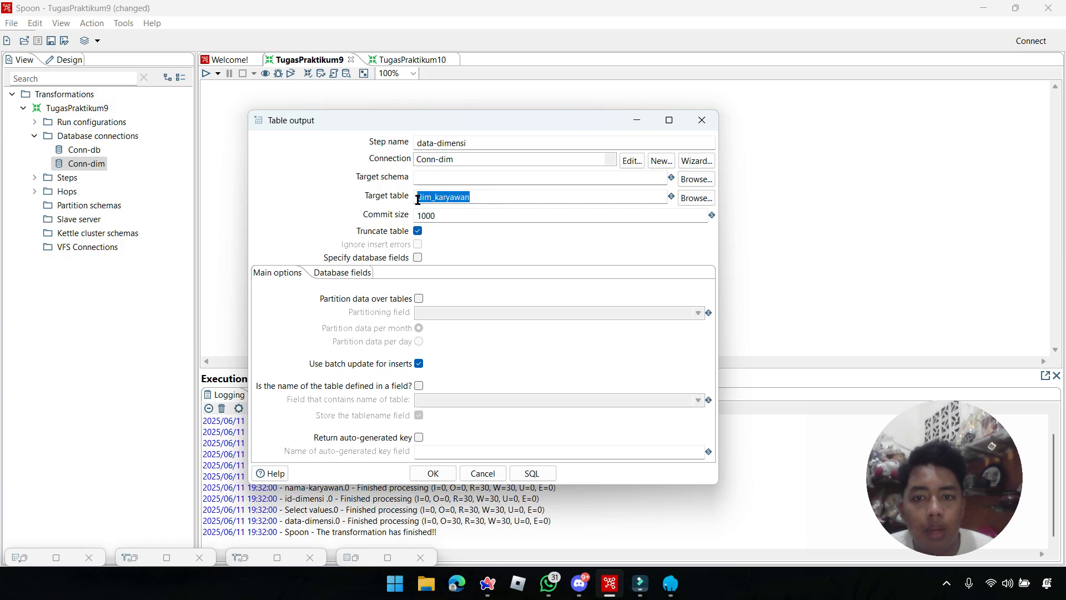
click(469, 198)
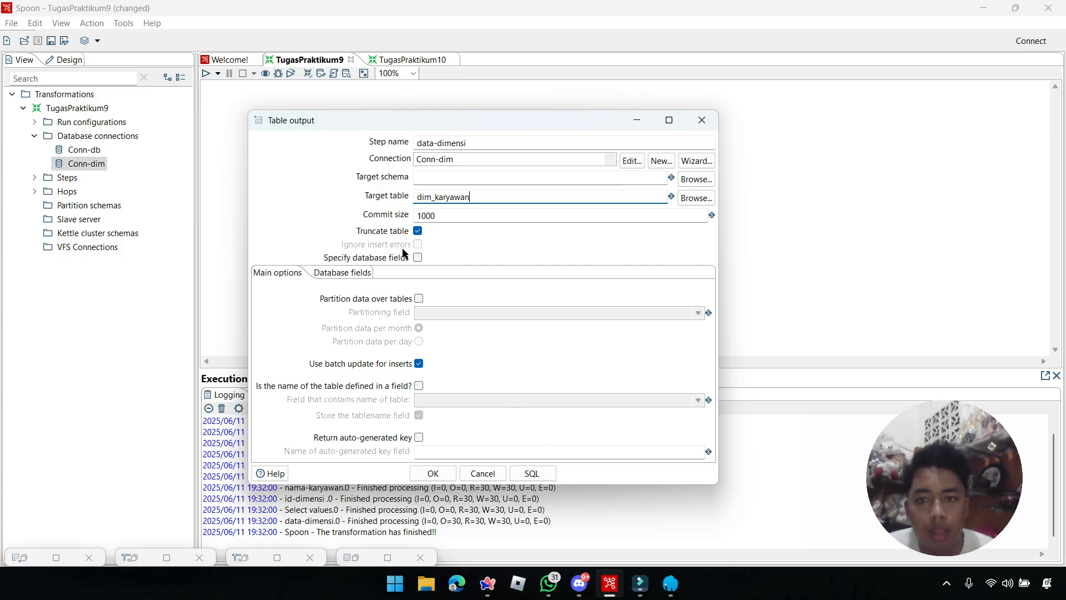
click(541, 473)
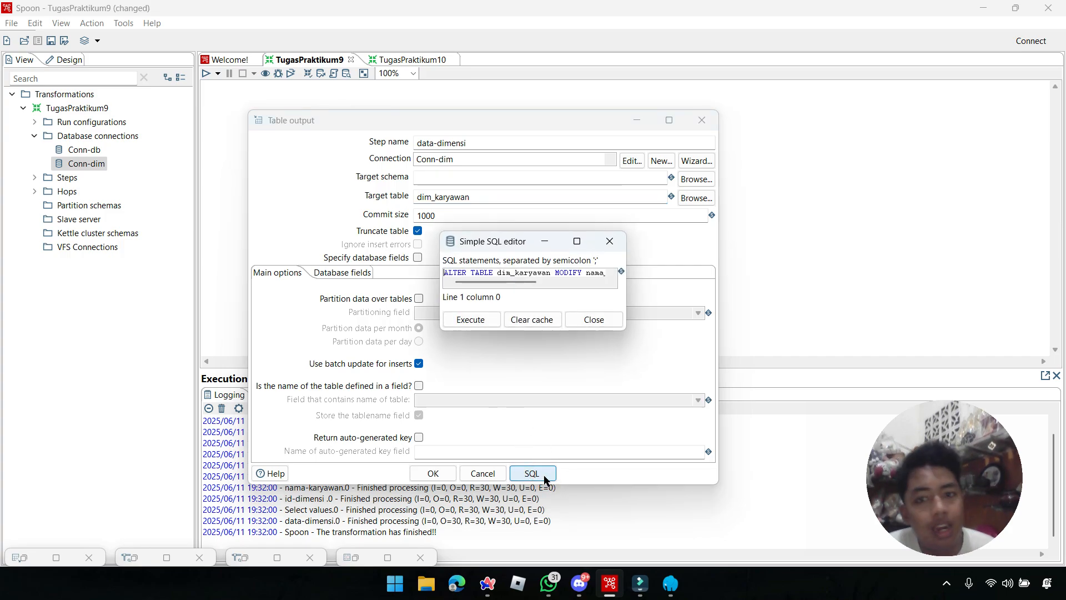
click(610, 241)
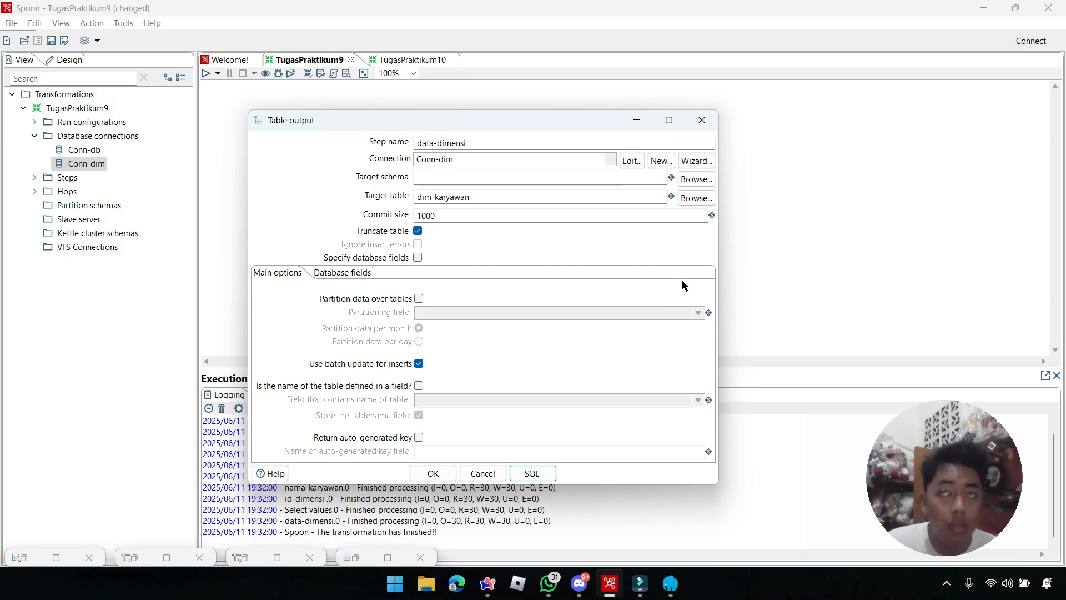
click(702, 120)
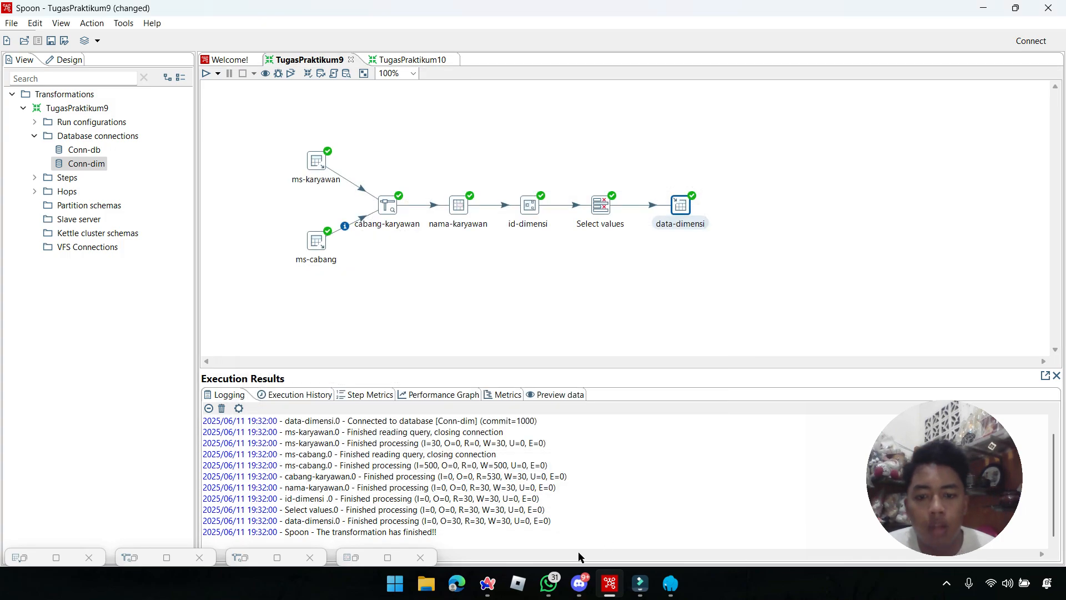
Step: Switch to phpMyAdmin in the browser and browse the dim_karyawan table of the data_dimensi database
click(488, 583)
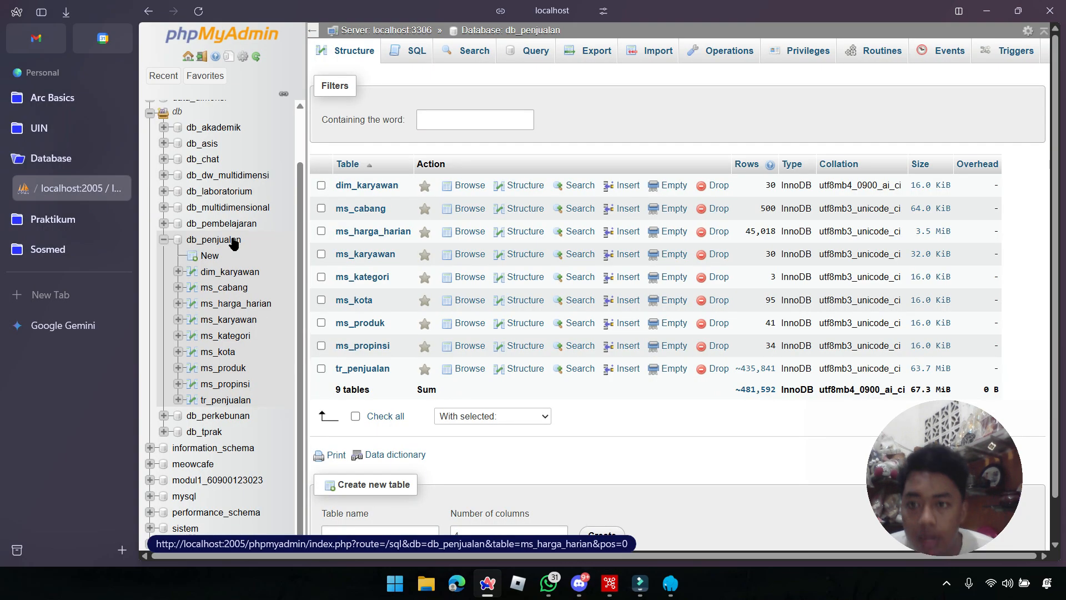
scroll(200, 166, up, 2)
click(208, 166)
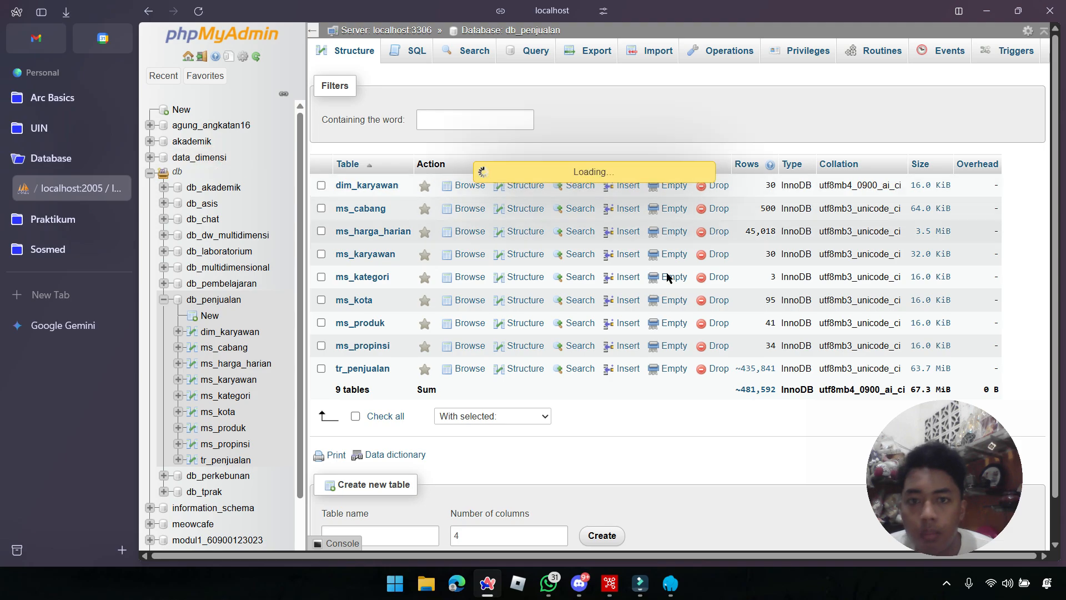
click(366, 187)
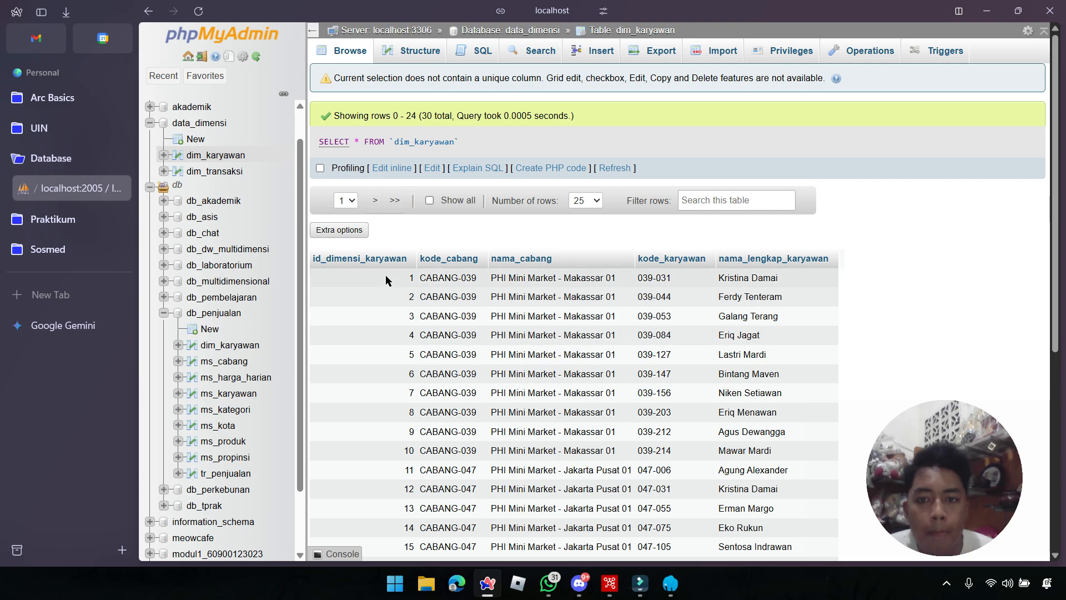
Step: Examine the dim_karyawan rows, checking the combined first and last names in the nama_lengkap_karyawan column
scroll(349, 225, down, 1)
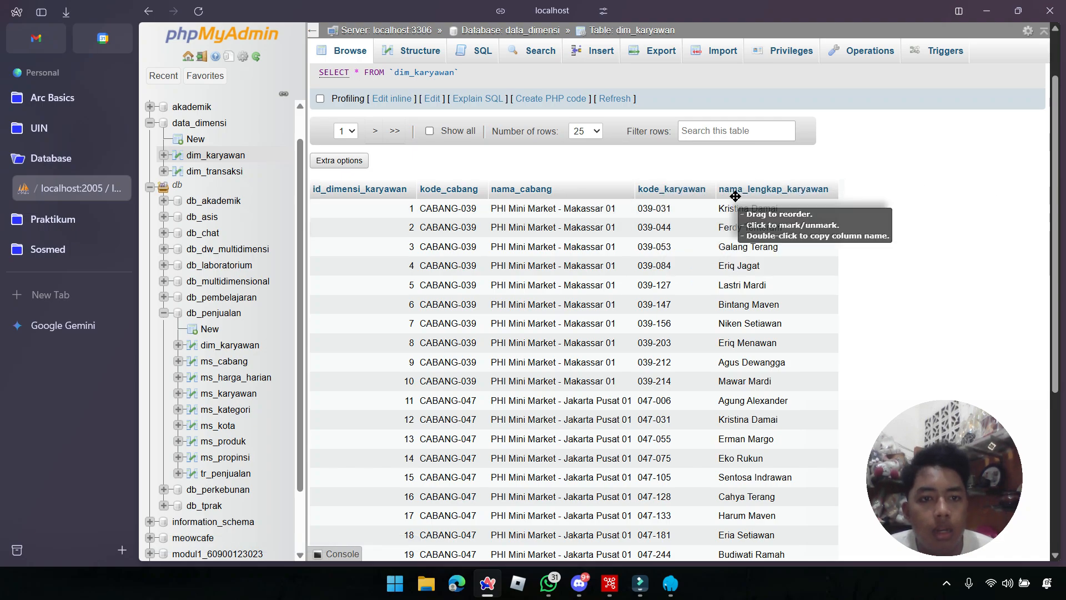
drag(751, 208, 785, 207)
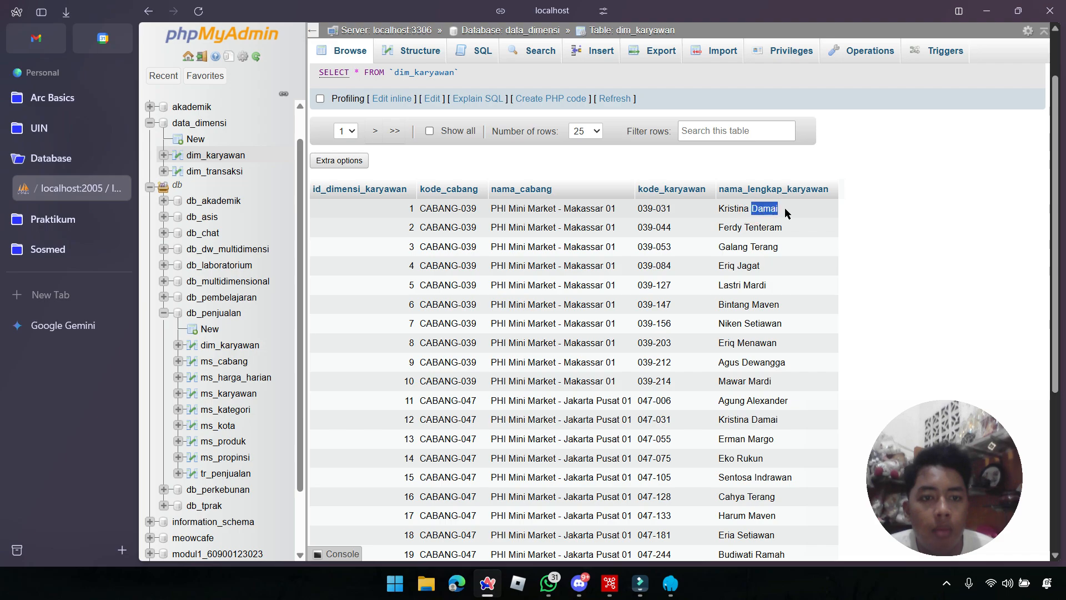
drag(777, 286, 778, 333)
scroll(761, 416, down, 5)
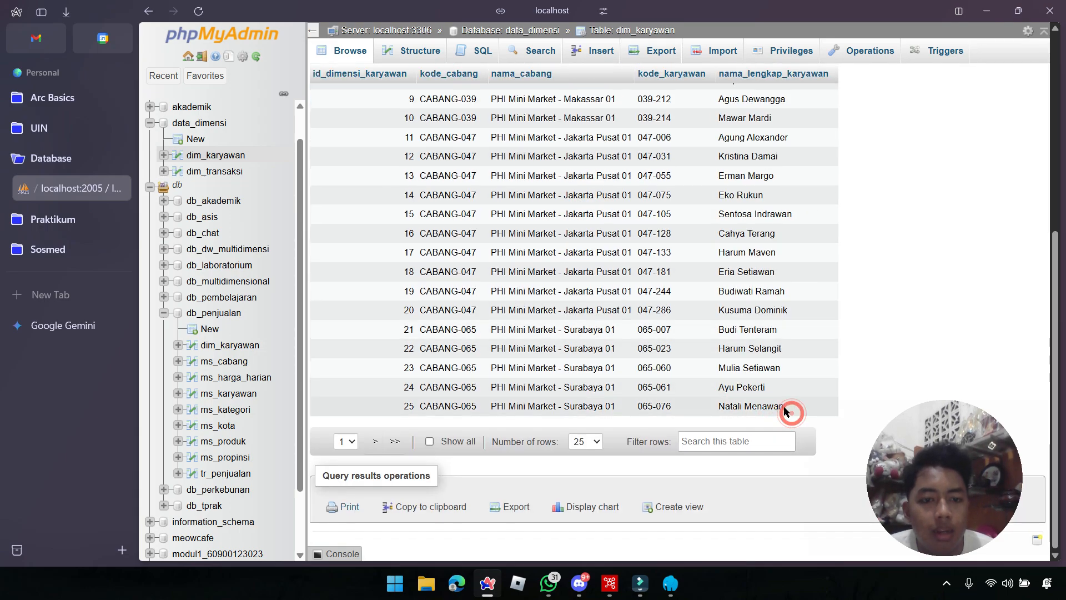
Step: Switch from phpMyAdmin back to Spoon and show the TugasPraktikum10 transformation
click(738, 348)
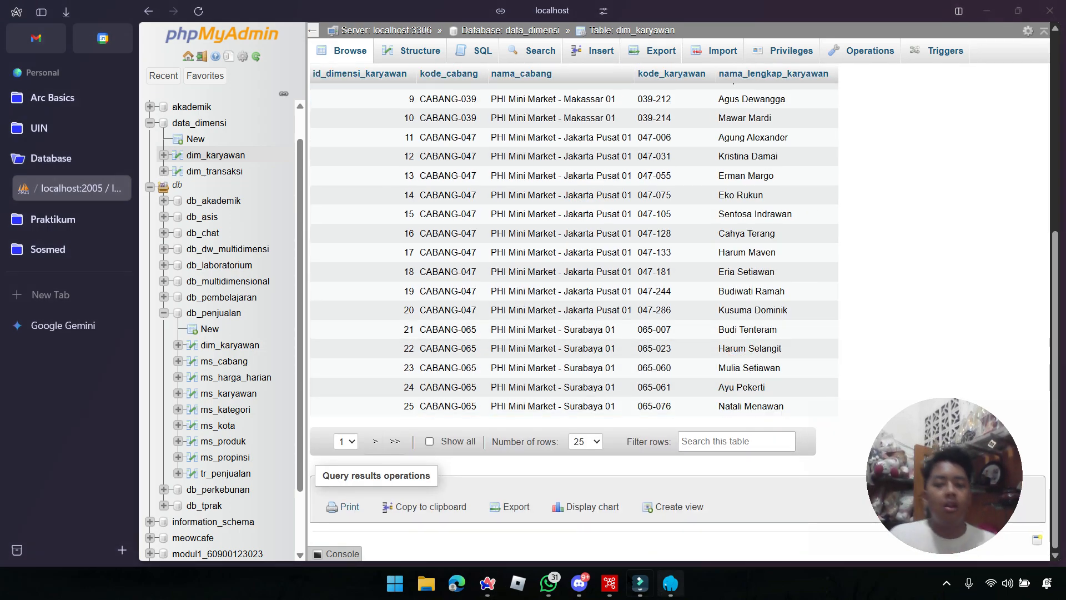
click(609, 583)
click(420, 62)
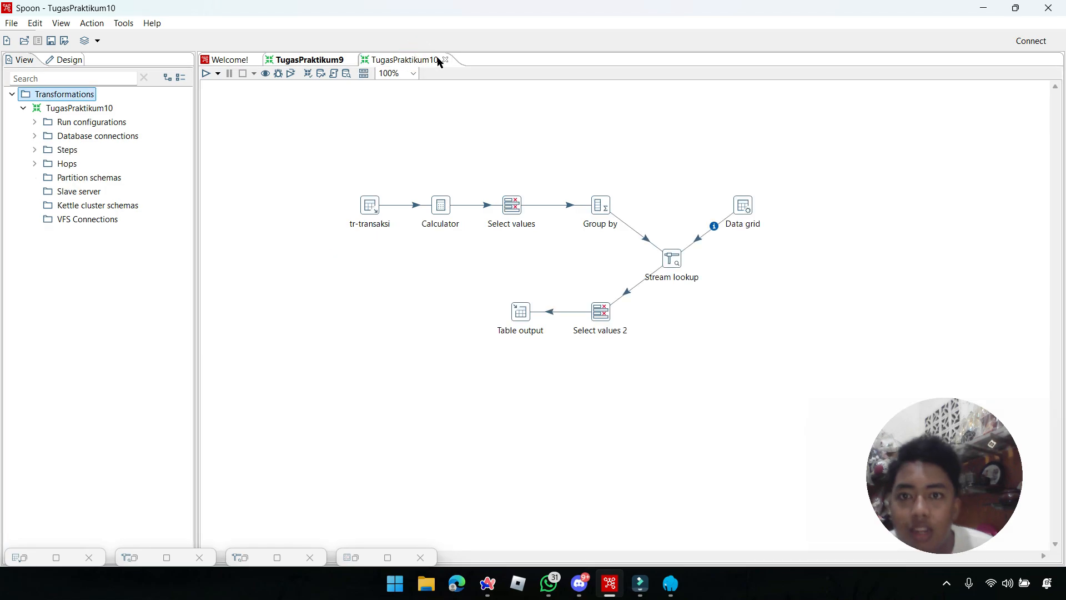
Step: Look over the TugasPraktikum10 flow, from tr-transaksi and Data grid through Stream lookup to Table output
drag(283, 165, 775, 360)
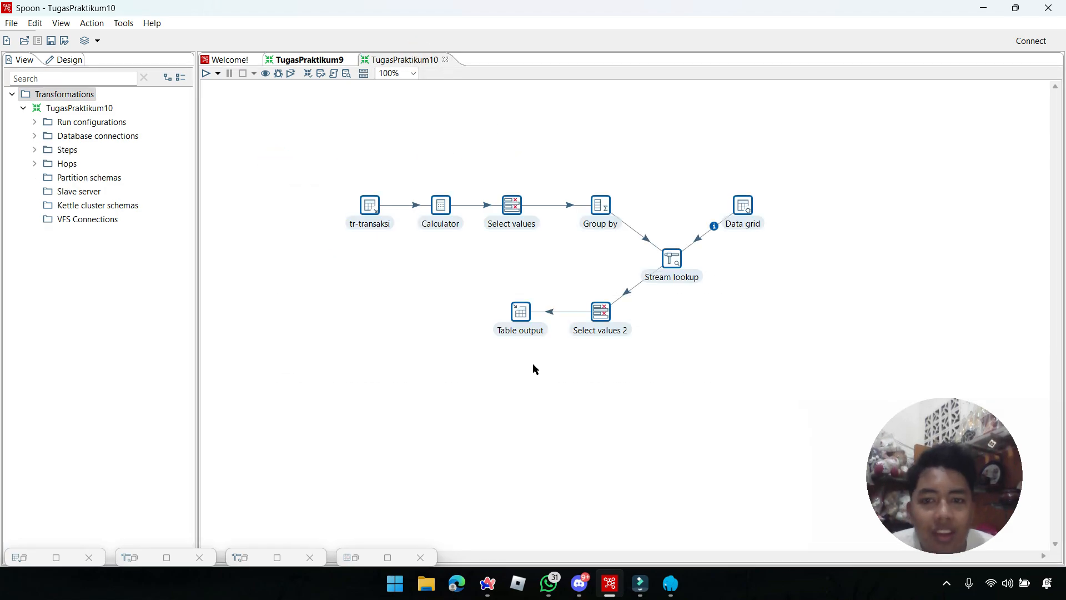
drag(320, 196, 752, 395)
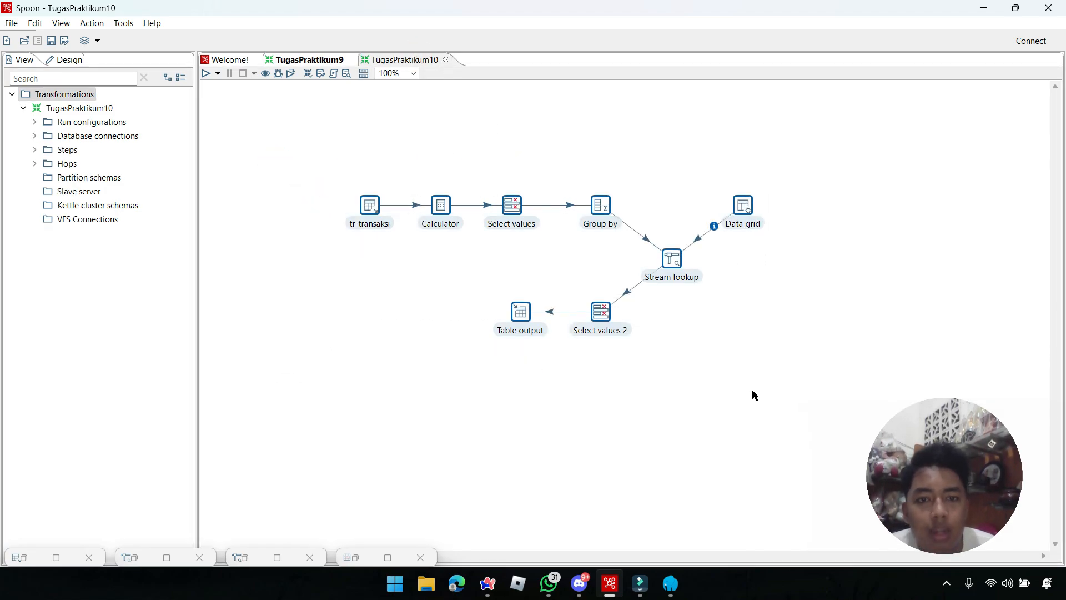
click(407, 174)
click(440, 205)
drag(578, 162, 688, 272)
drag(738, 151, 794, 241)
click(751, 314)
click(436, 298)
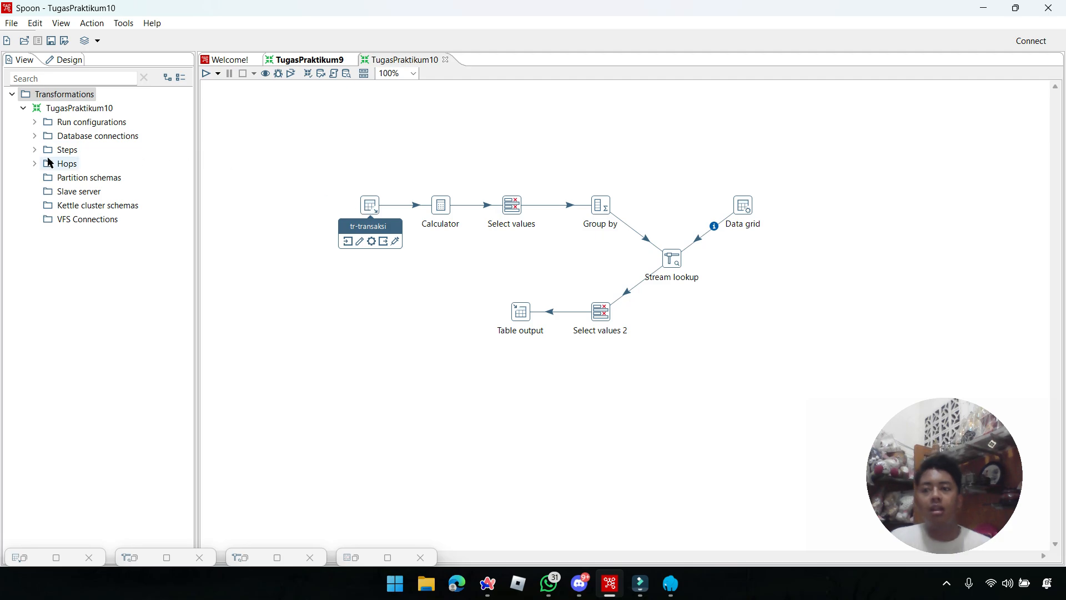
Step: List the transformation's database connections, and inspect the connection and SQL query of the tr-transaksi table input before accepting its settings
click(35, 136)
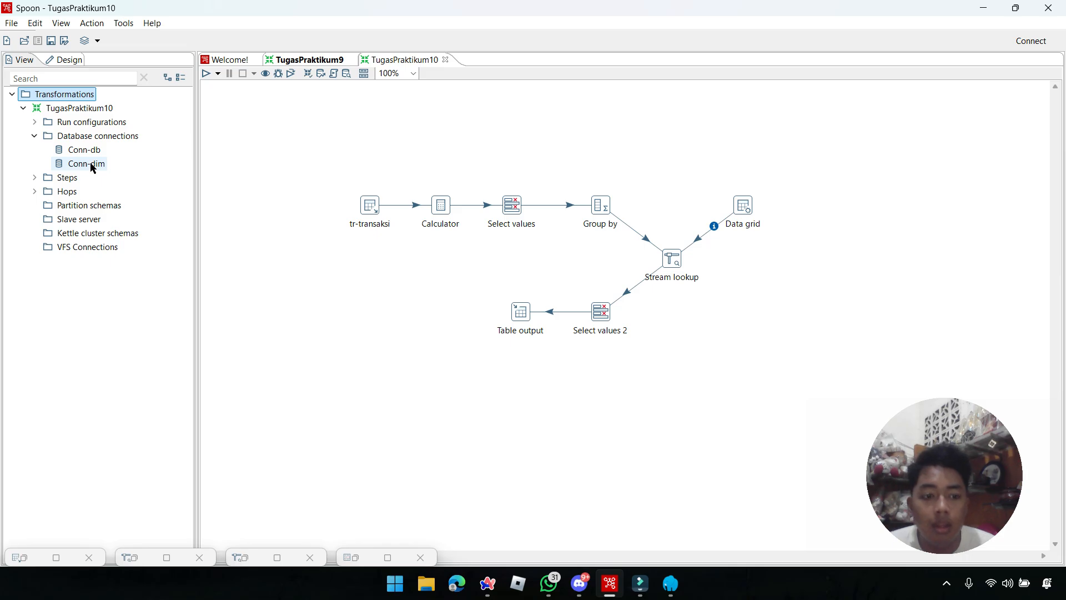
click(370, 214)
double_click(370, 214)
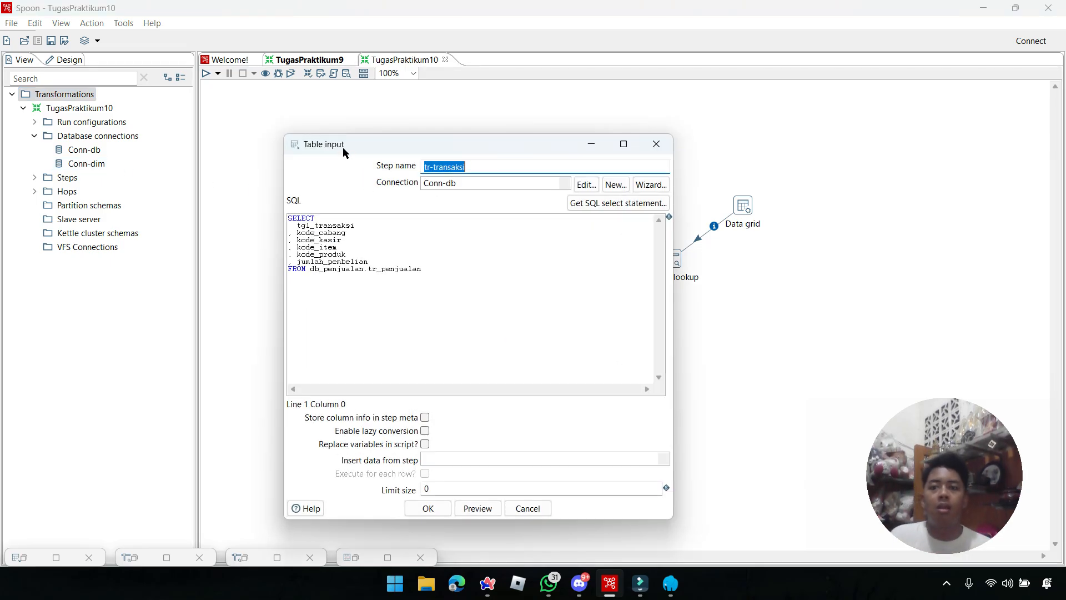
click(238, 115)
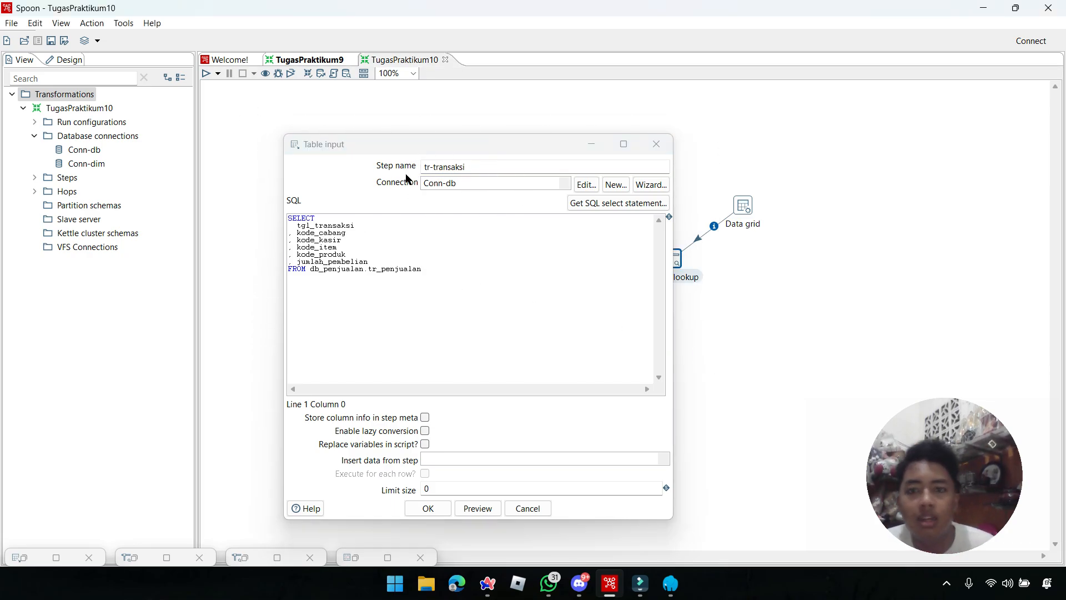
click(566, 186)
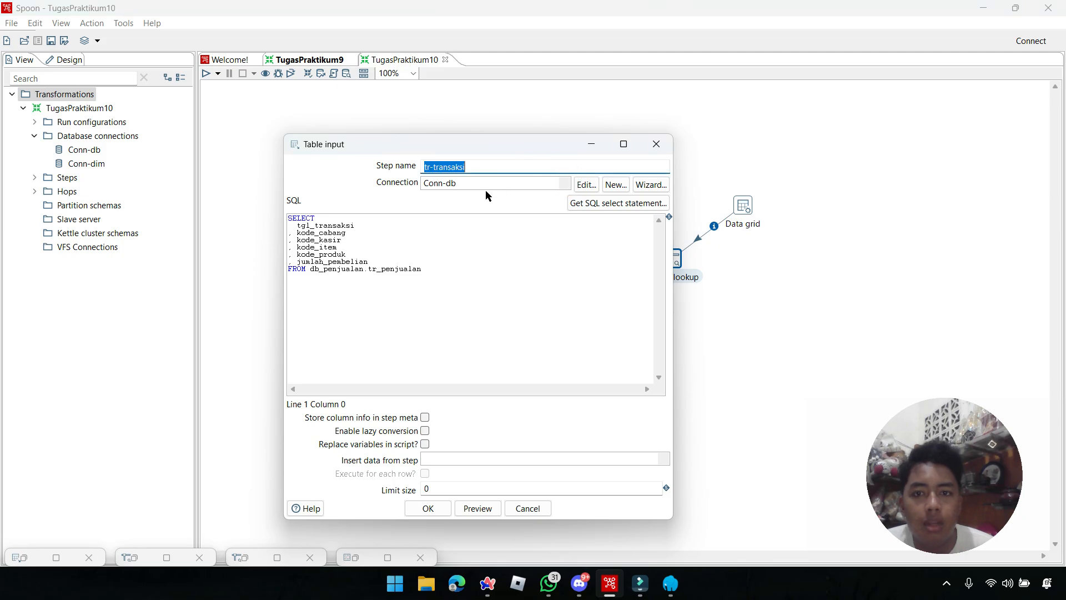
click(560, 190)
click(555, 195)
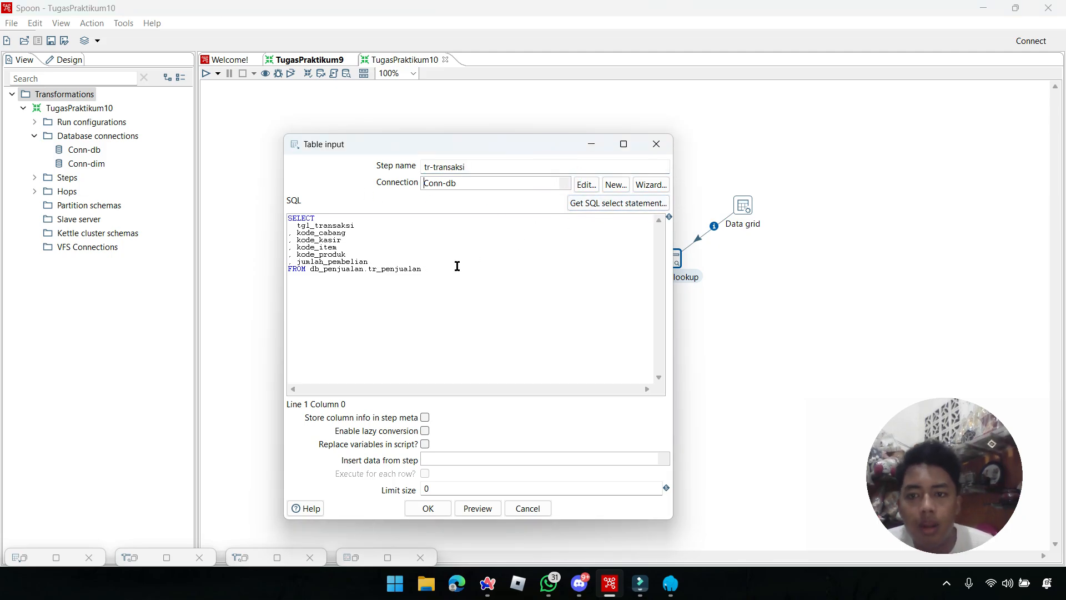
drag(459, 276, 285, 208)
click(309, 247)
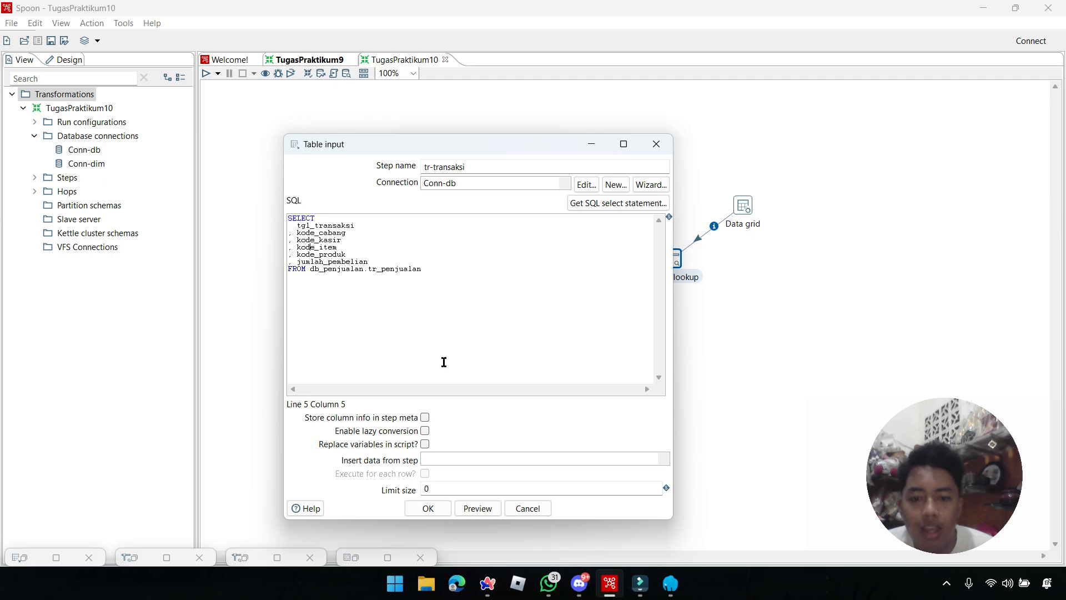
click(444, 508)
Step: Glance at the Calculator settings, and quick-launch a preview of tr-transaksi to examine its tgl_transaksi values
double_click(441, 207)
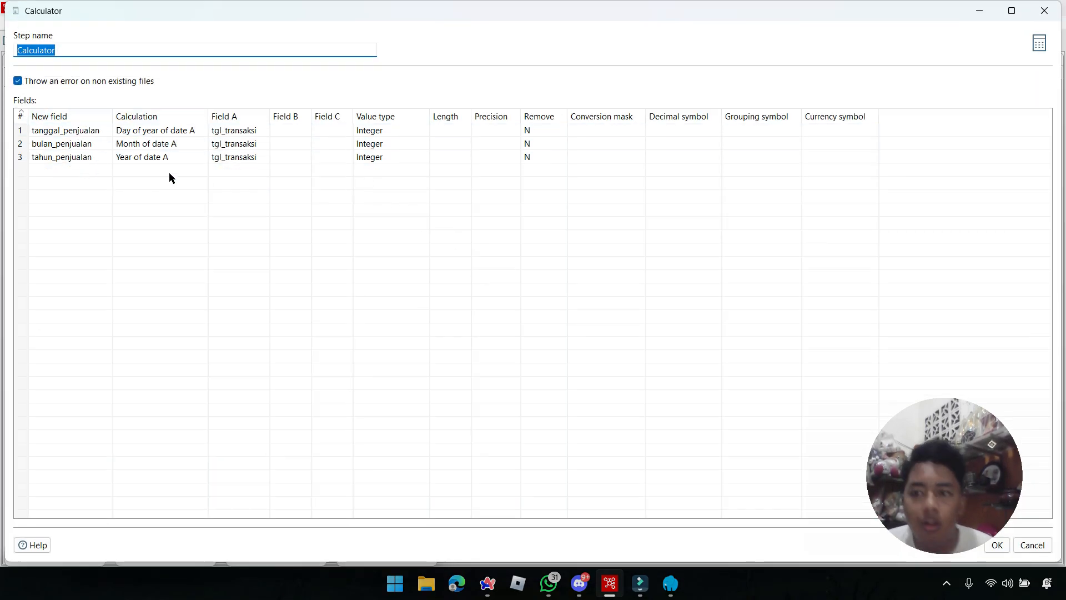
click(1044, 11)
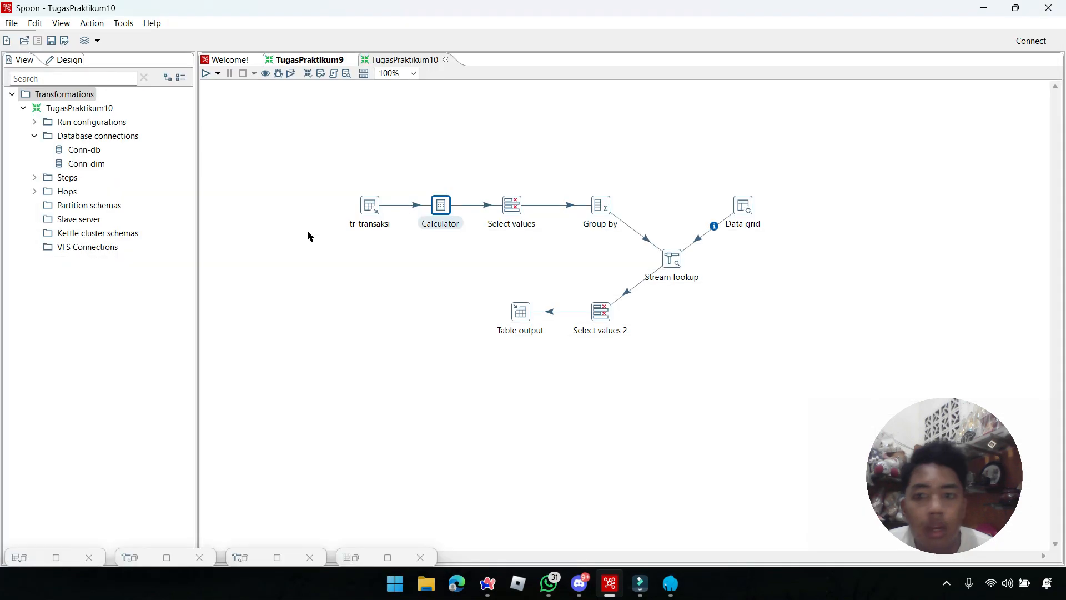
right_click(375, 206)
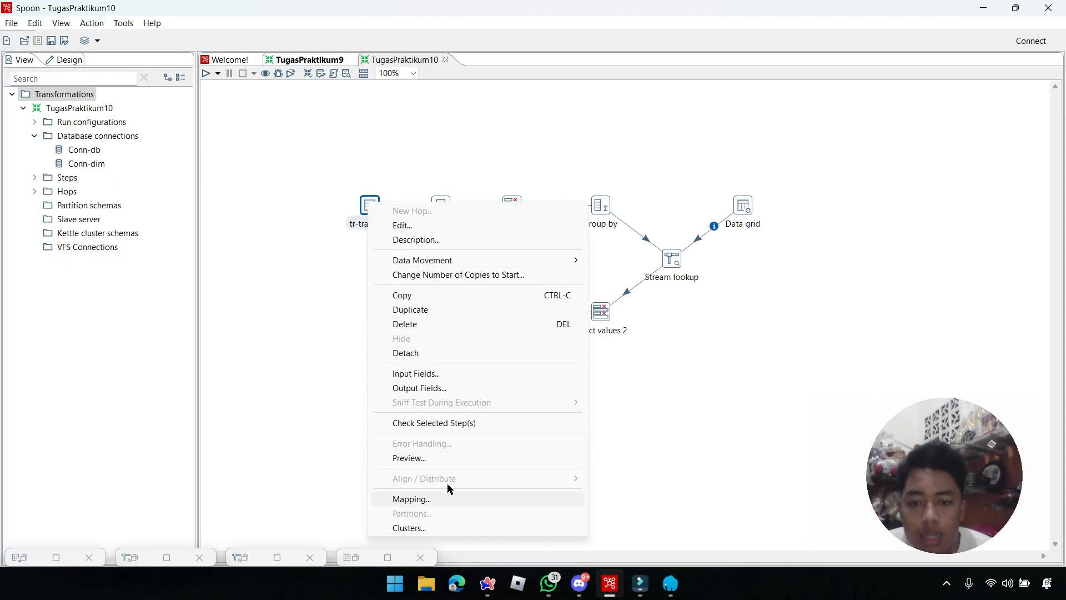
click(446, 459)
click(472, 405)
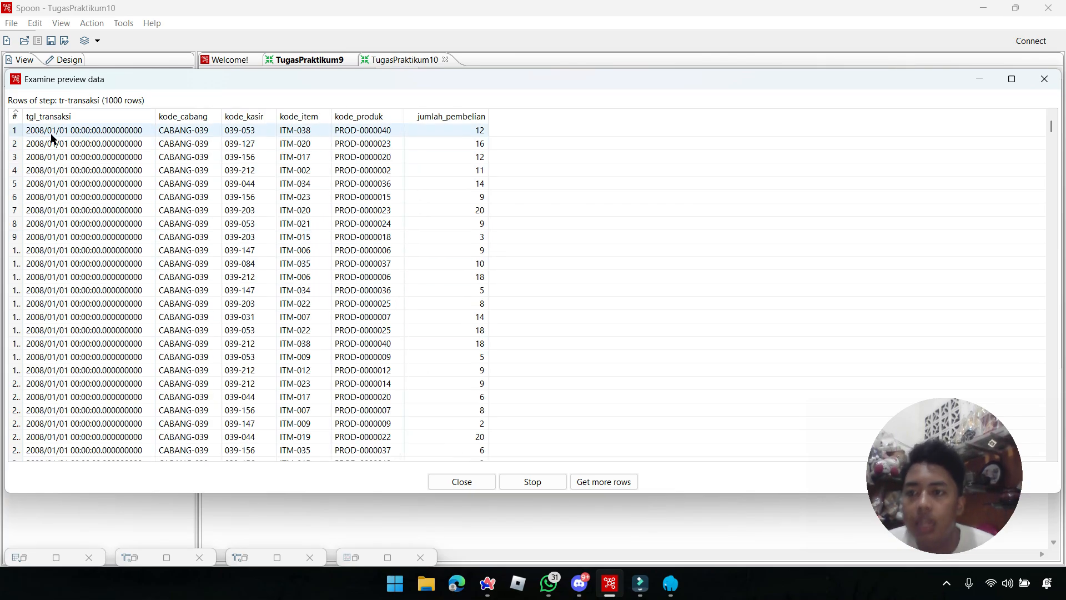
click(27, 131)
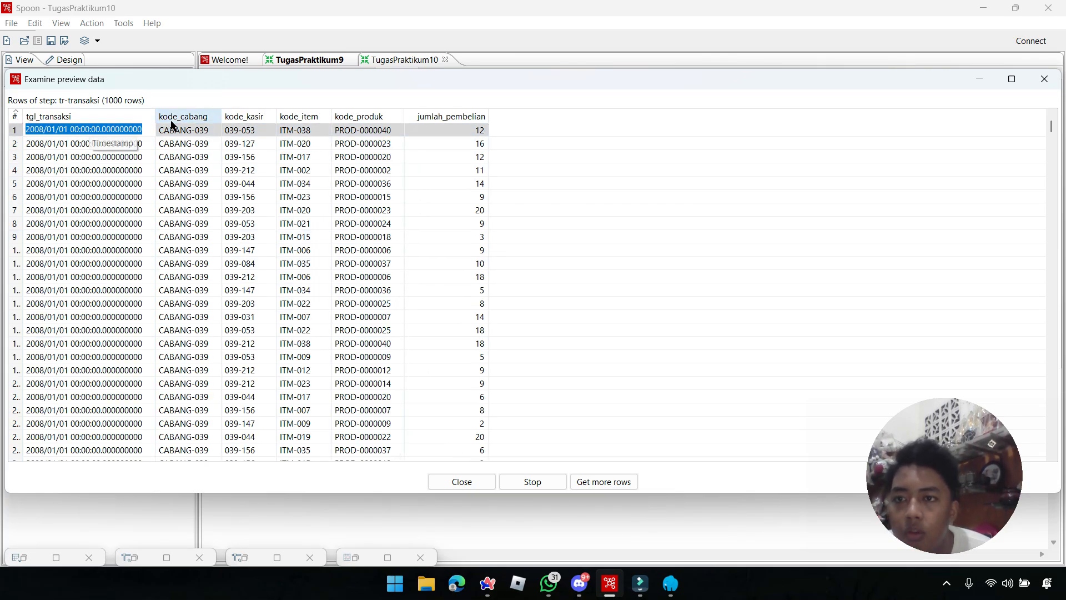
click(165, 104)
click(56, 125)
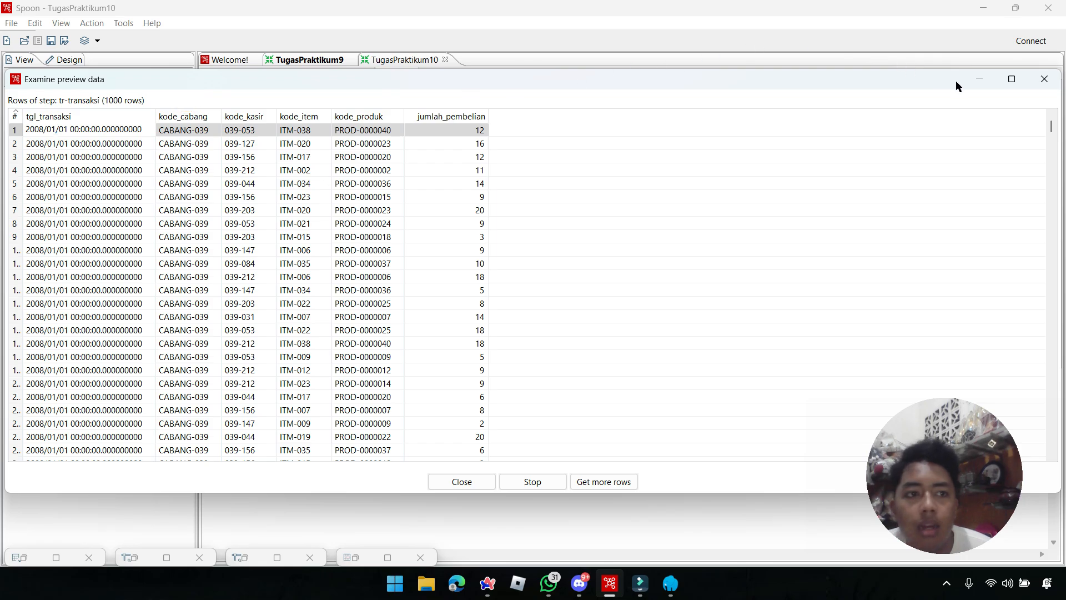
click(1044, 79)
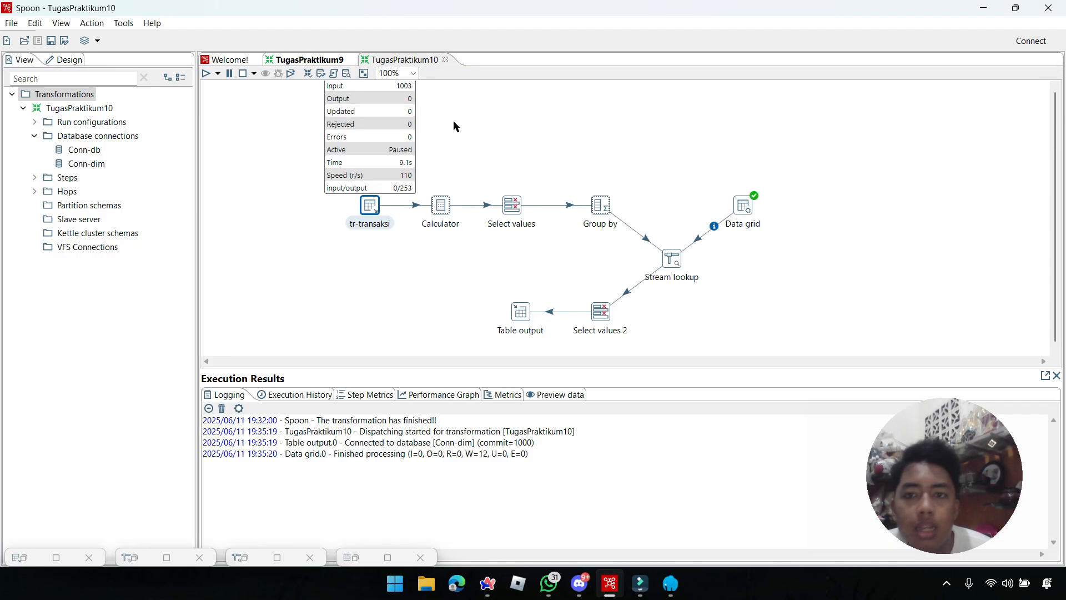
Step: Review the Calculator fields and the available calculation types for tanggal_penjualan, and close the settings without changes
double_click(442, 206)
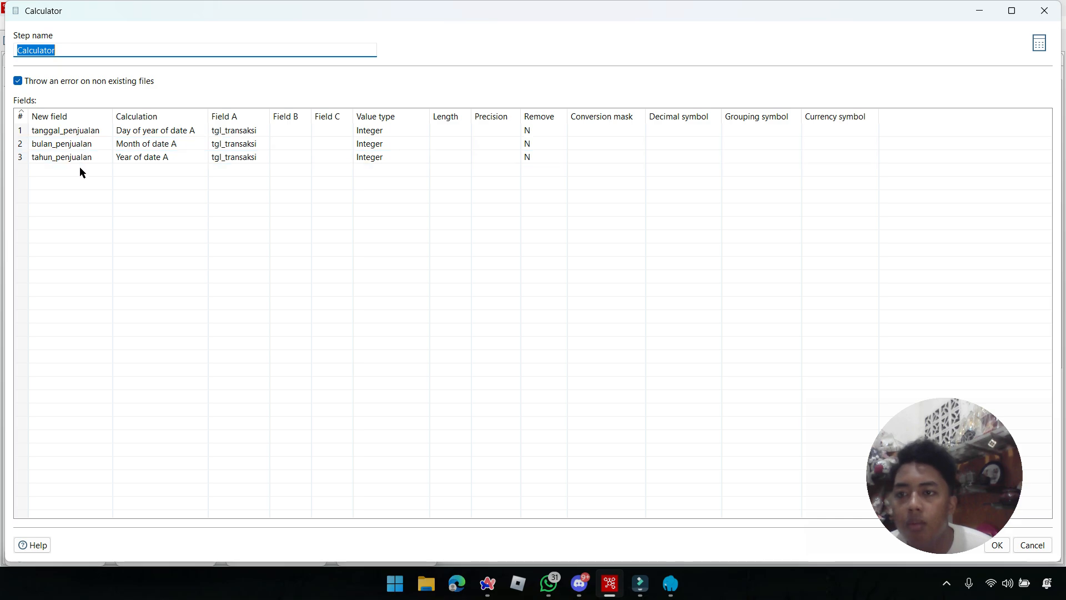
click(148, 129)
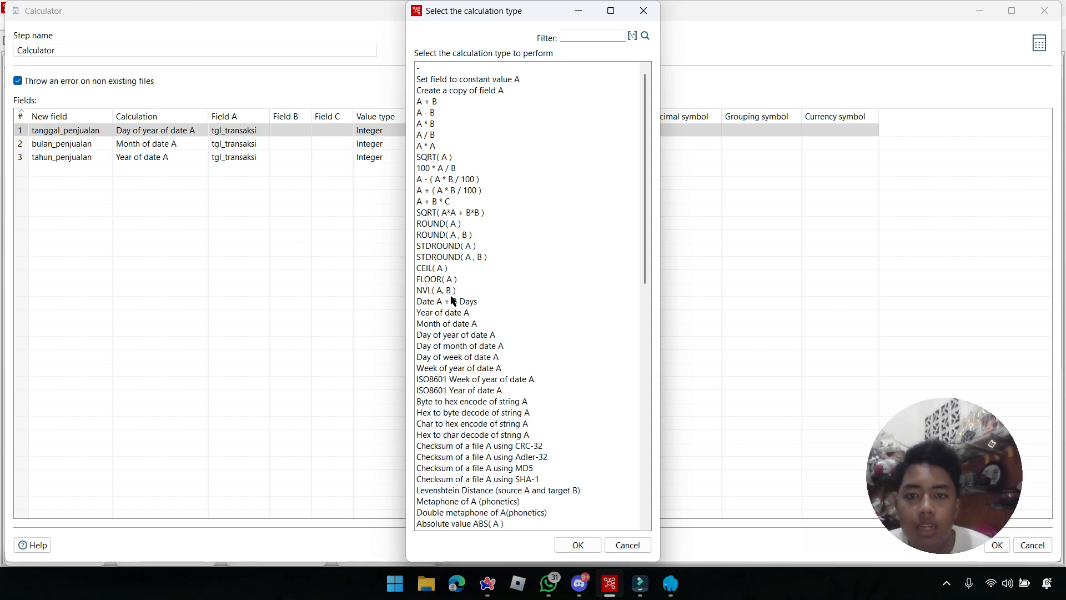
click(636, 544)
click(1043, 10)
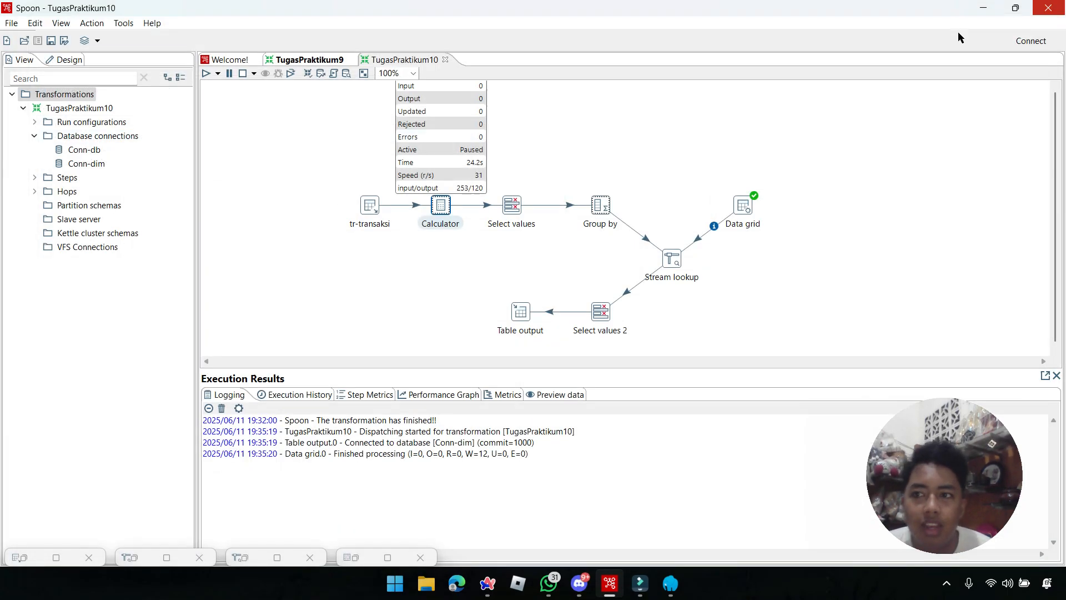
Step: Inspect the field list of the Select values step between Calculator and Group by, moving its dialog aside before closing it
double_click(511, 206)
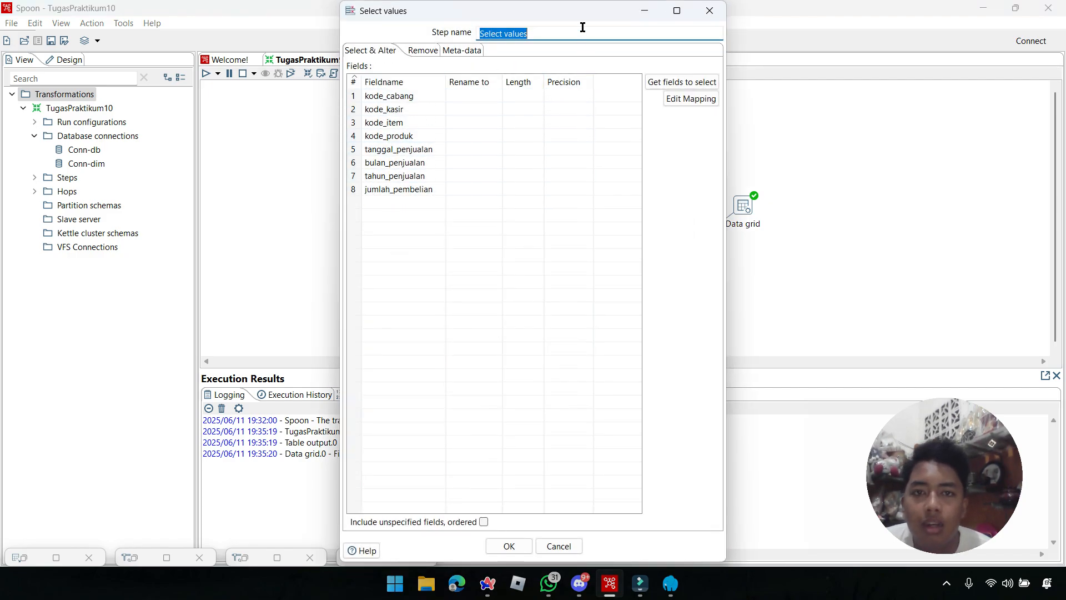
drag(577, 14, 795, 28)
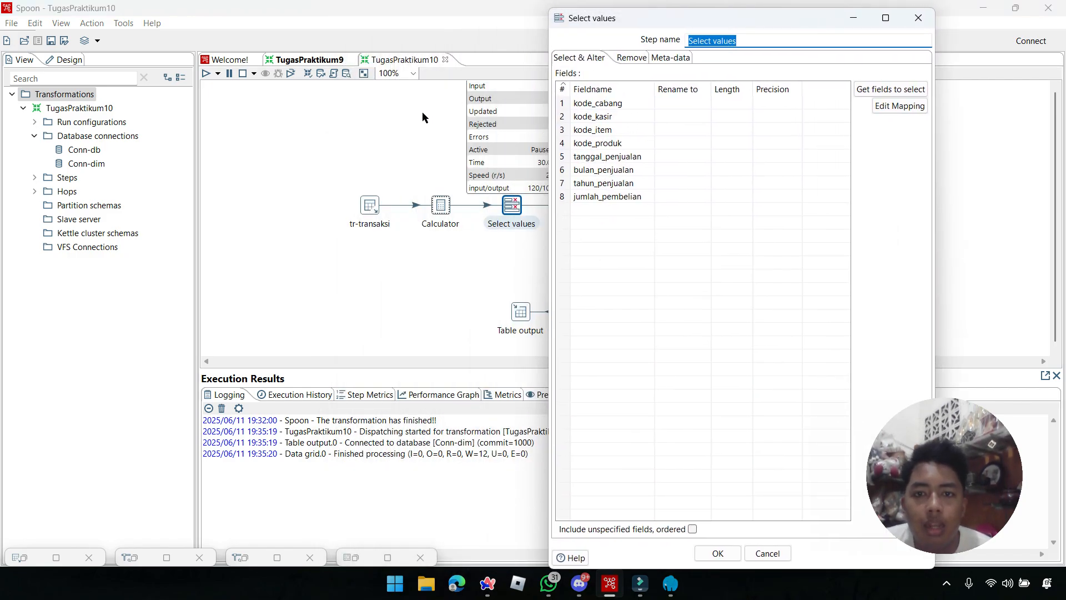
click(919, 17)
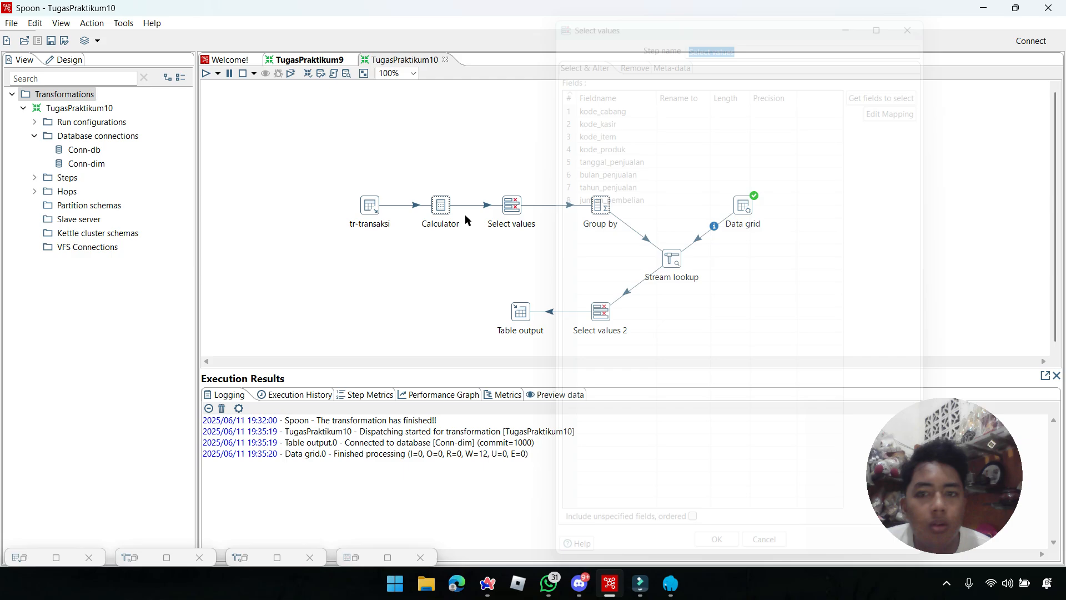
right_click(372, 204)
click(443, 459)
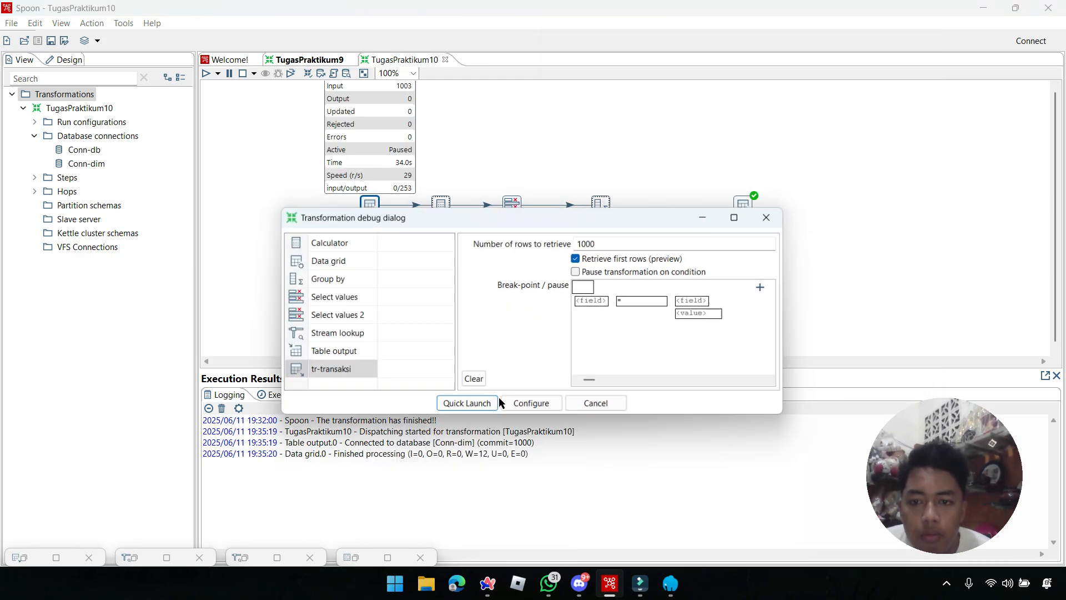
click(770, 216)
Step: Show the preview data in the execution results and compare the rows of tr-transaksi, Calculator and Select values
click(556, 395)
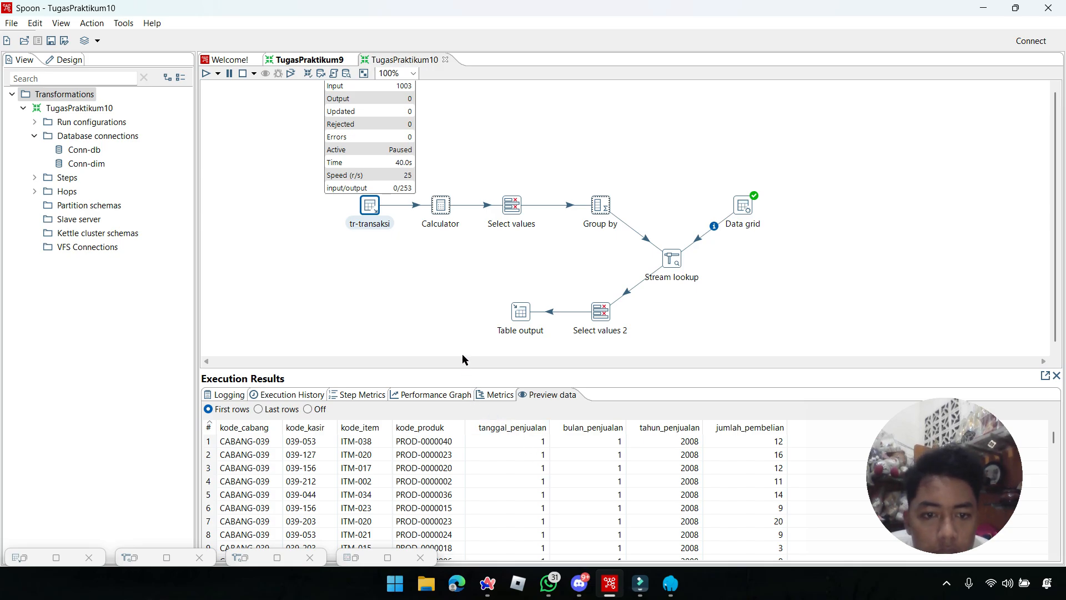
click(411, 298)
click(365, 215)
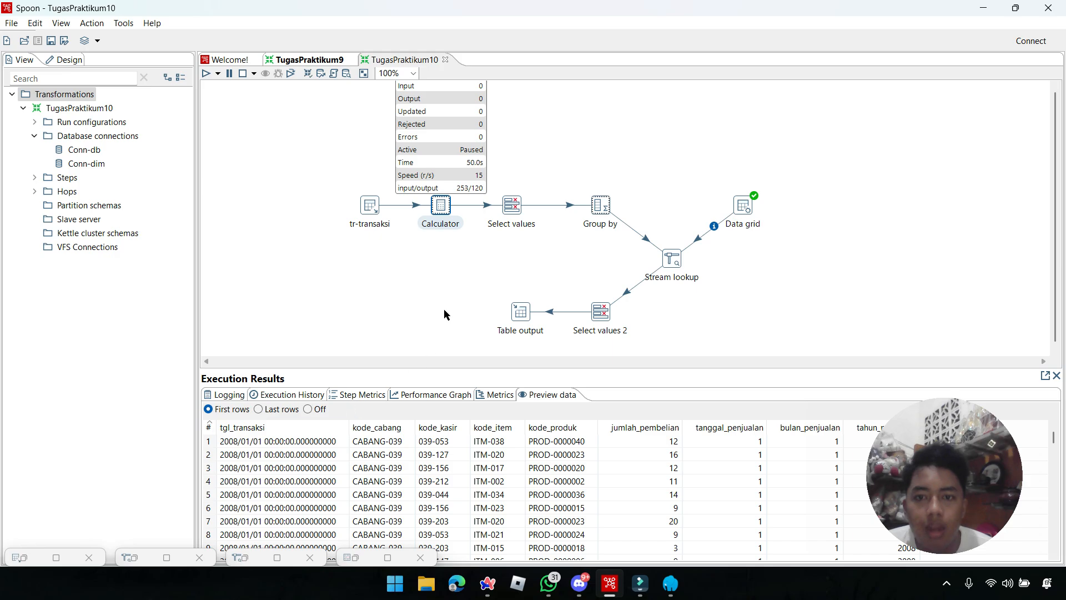
click(508, 214)
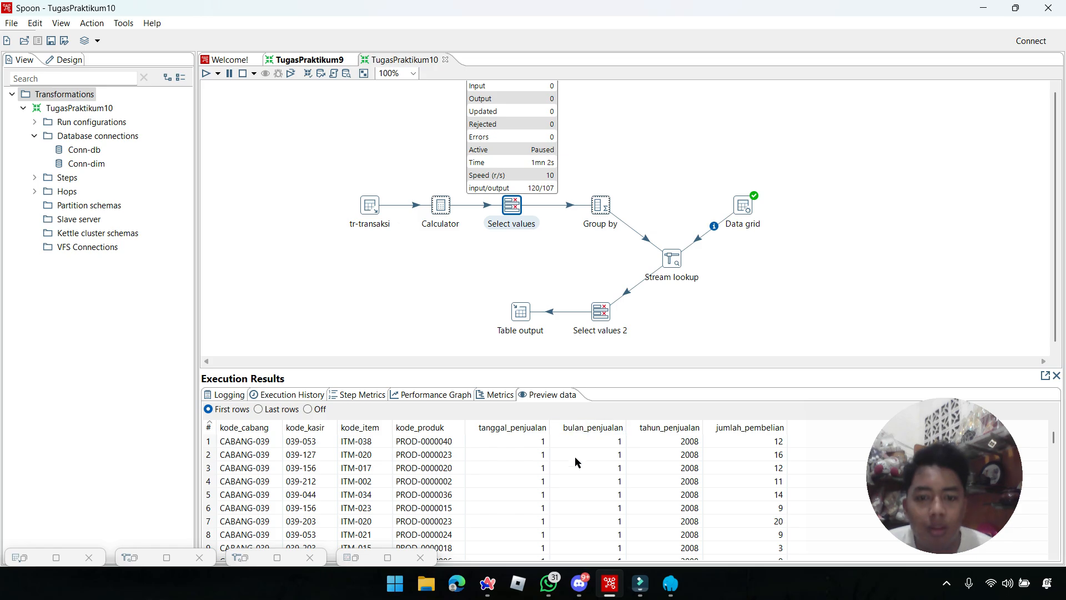
Step: Recheck how the Calculator derives the day, month and year fields from tgl_transaksi, and close its settings unchanged
click(431, 200)
double_click(431, 200)
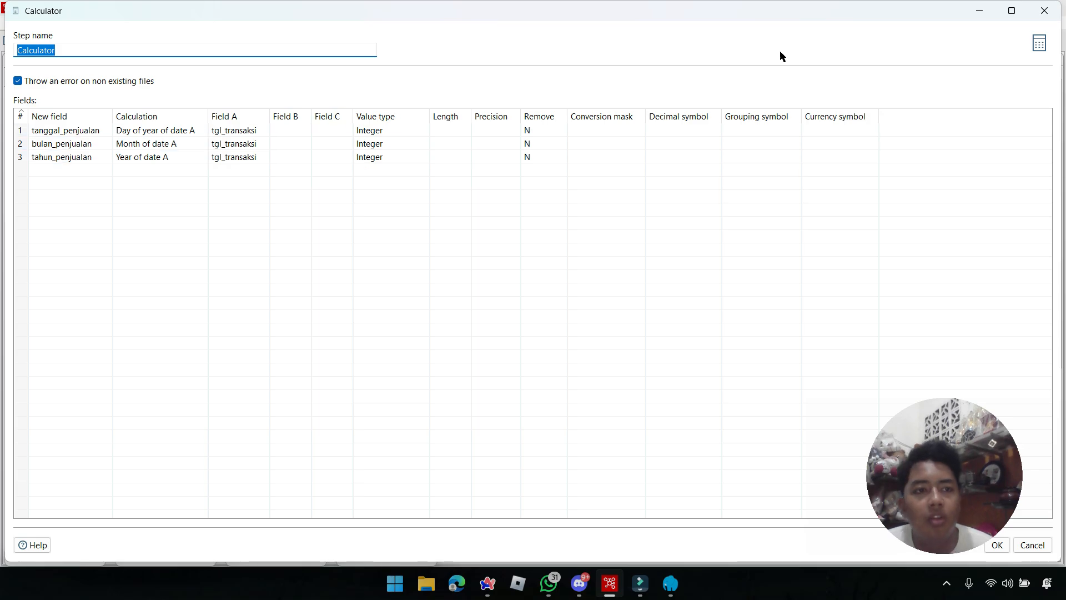
click(1044, 10)
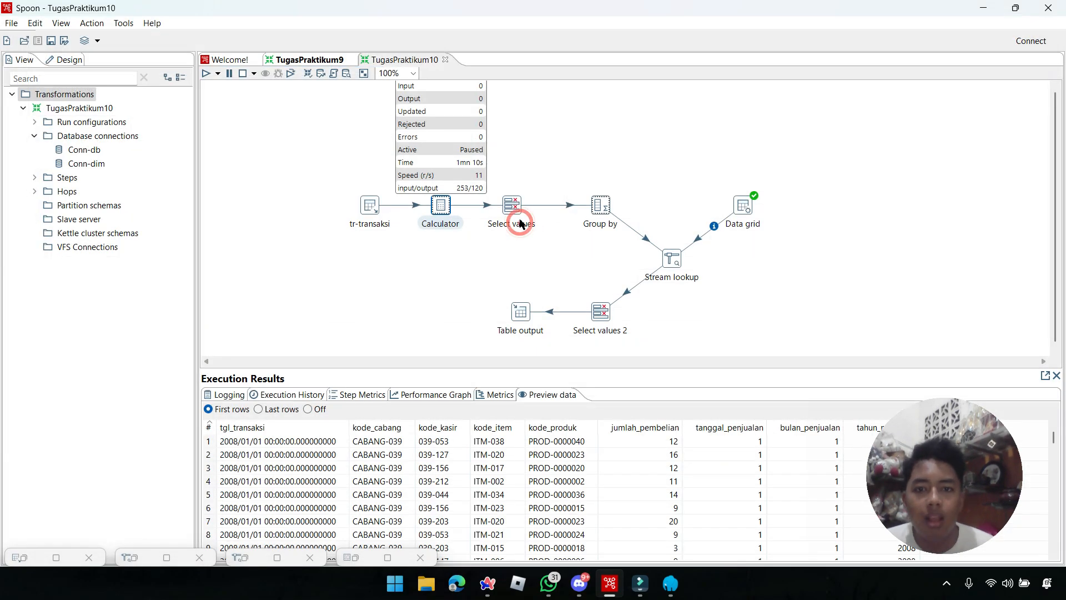
Step: Shift the Select values step slightly toward Group by, and review its preview rows and selected fields without editing them
click(517, 214)
mouse_move(516, 211)
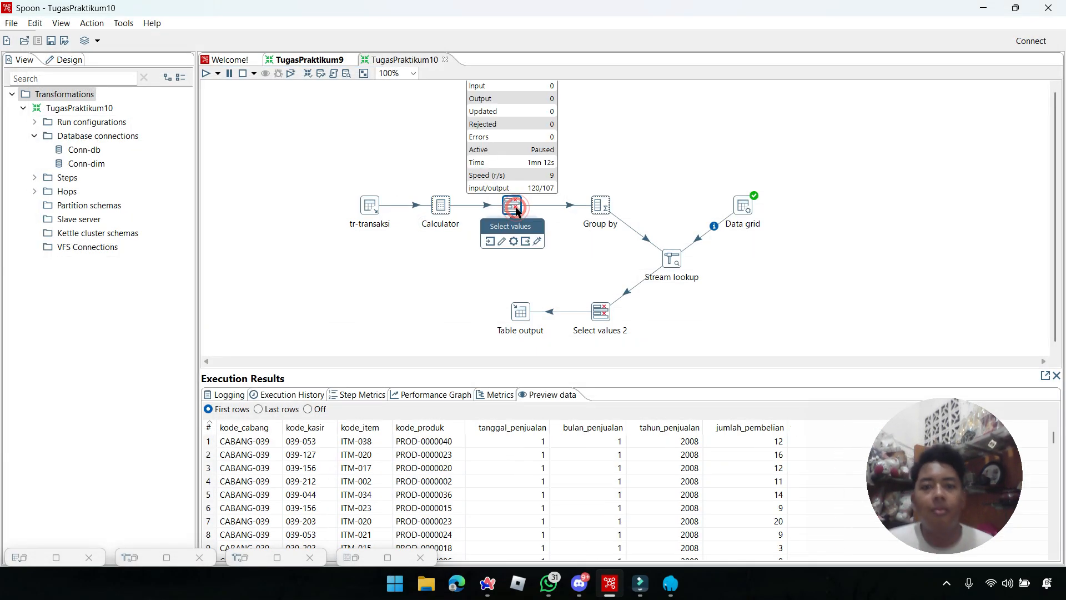
click(600, 175)
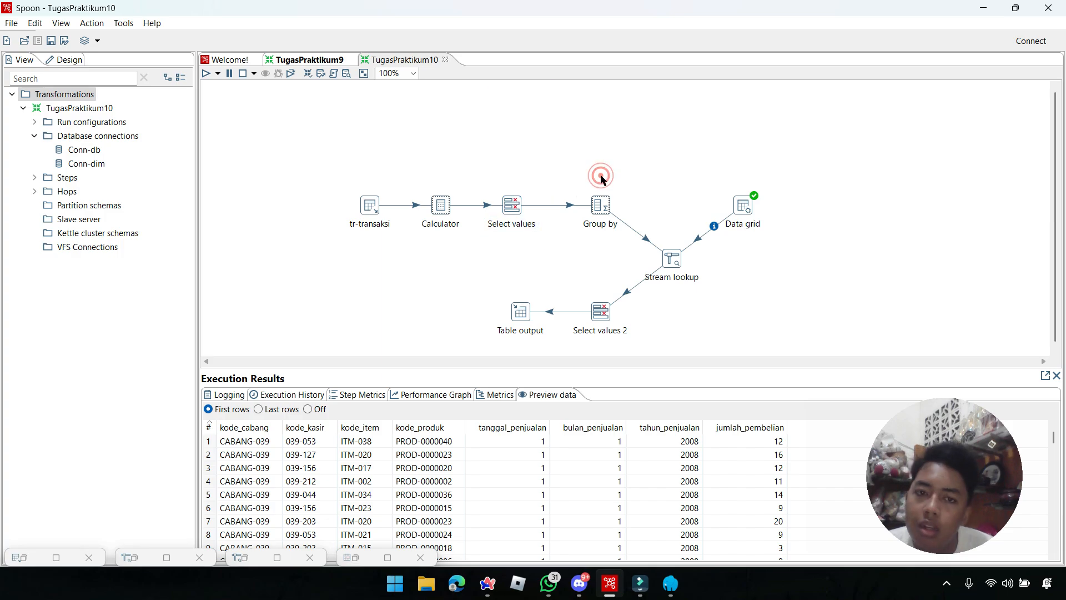
drag(518, 210, 527, 211)
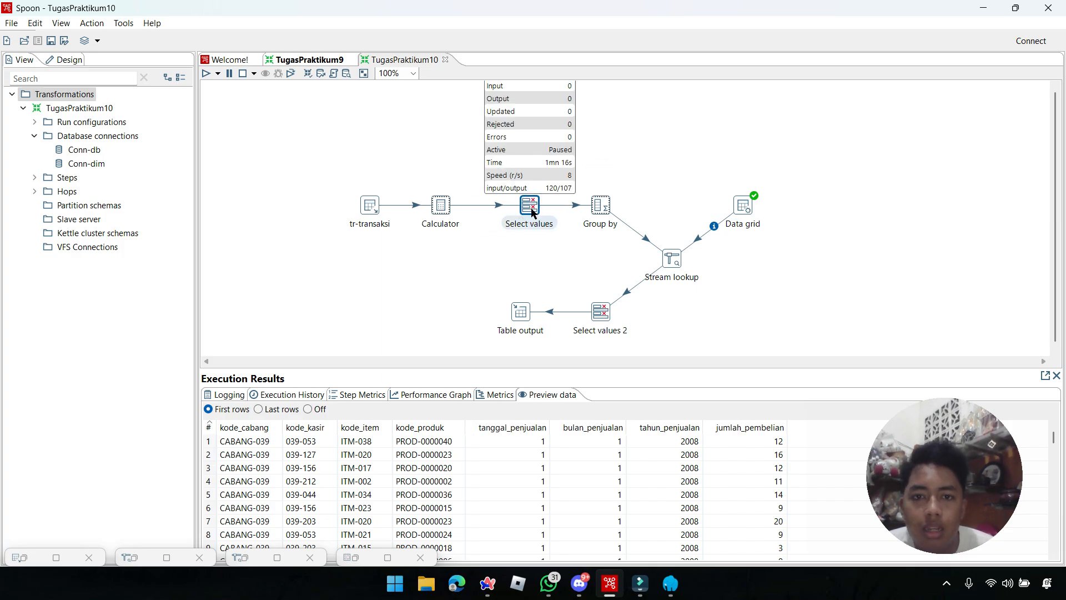
double_click(526, 211)
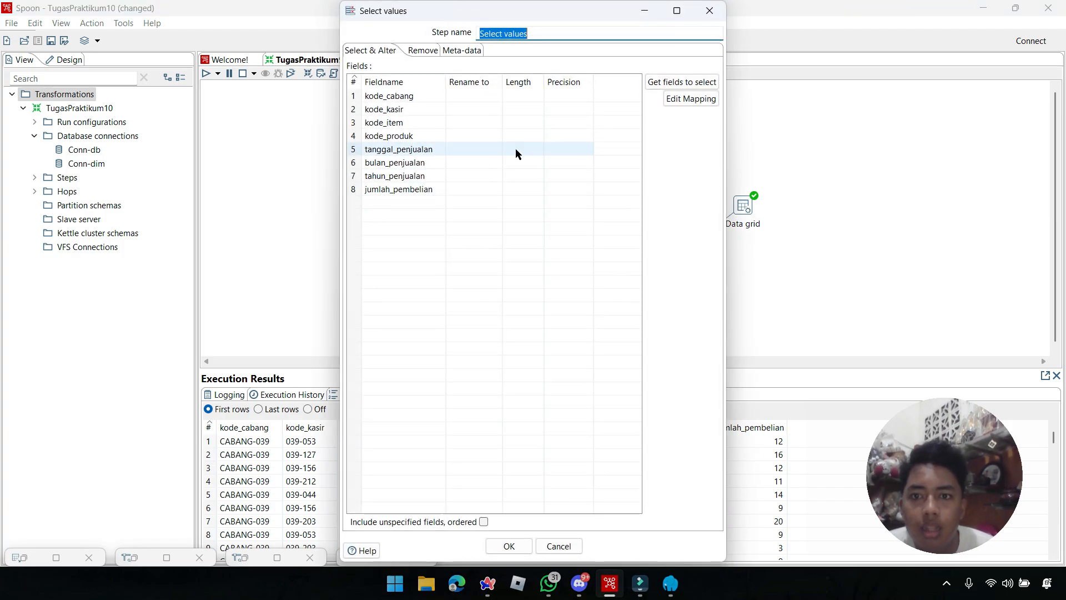
click(709, 10)
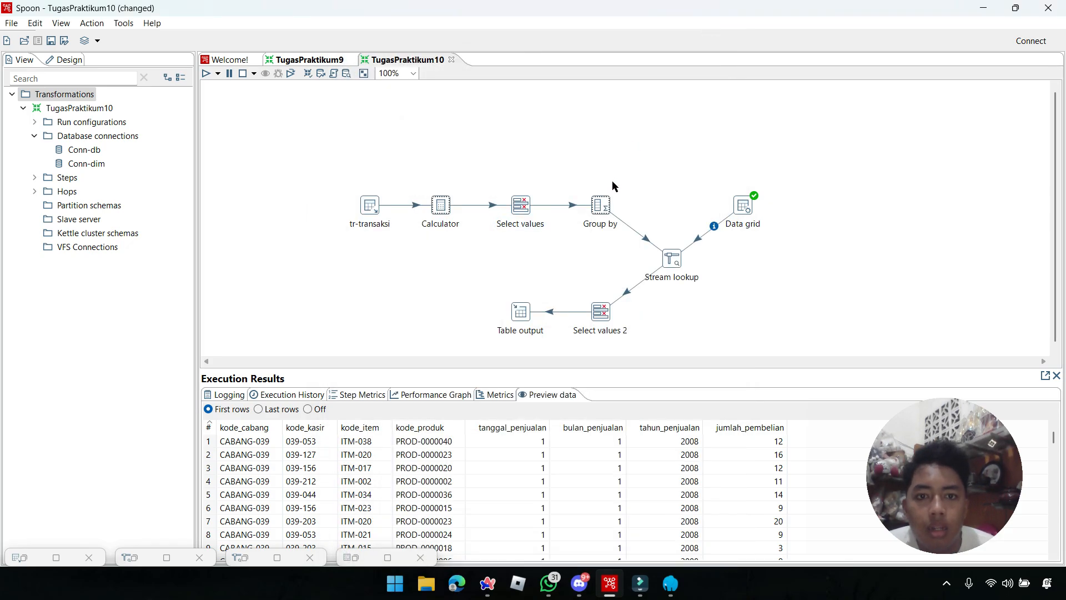
Step: Review the Group by step's grouping field and its Sum aggregate on jumlah_pembelian, closing its settings unchanged
double_click(601, 207)
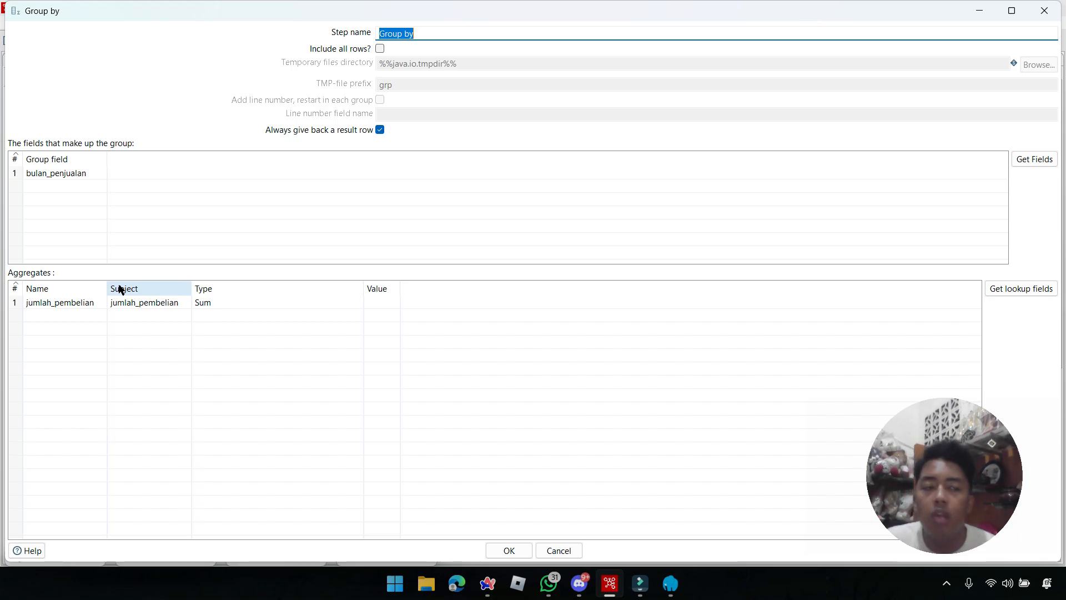
click(1044, 10)
click(813, 270)
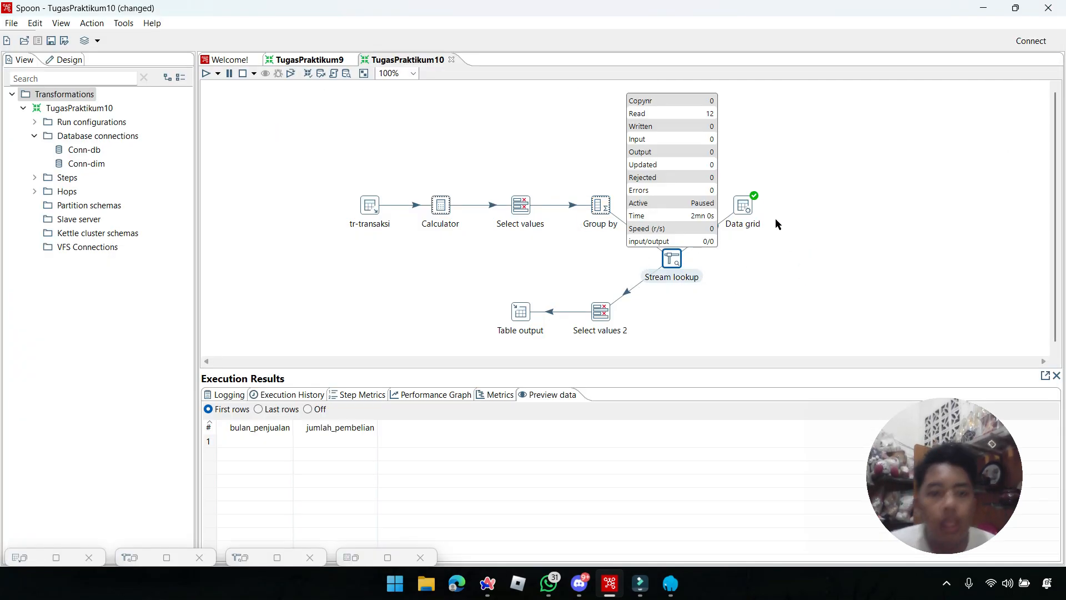
Step: Inspect the Data grid's field definitions and its rows mapping bulan_penjualan numbers to nama_bulan month names
double_click(742, 209)
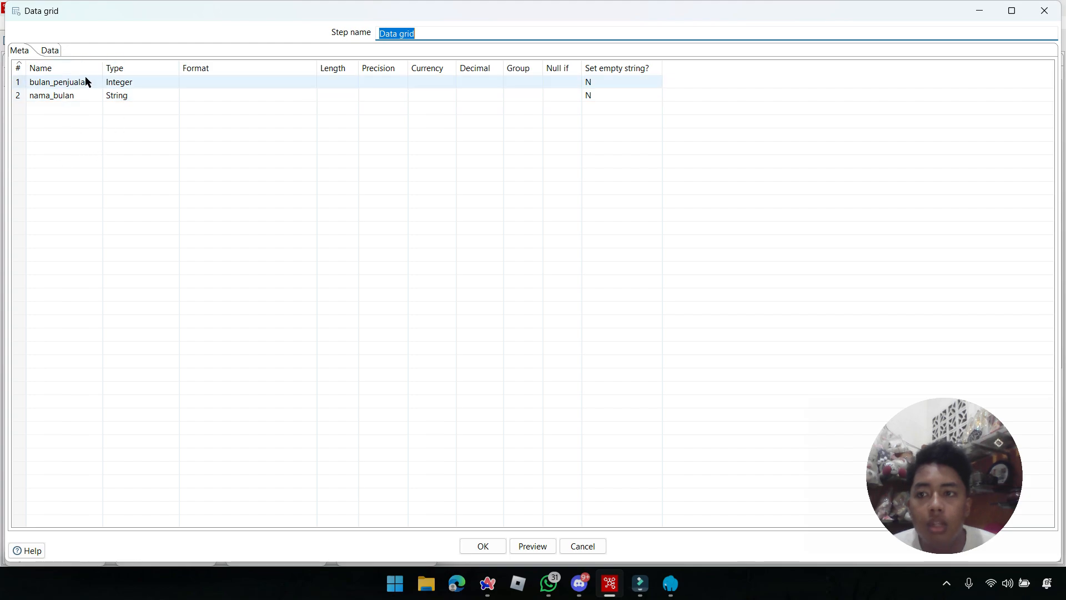
click(49, 50)
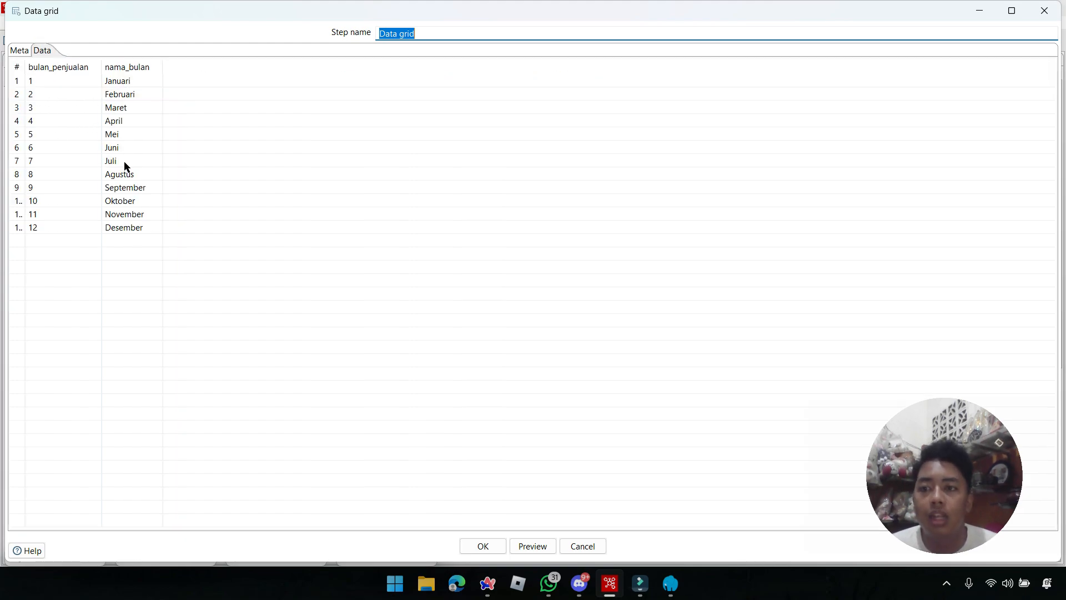
click(51, 81)
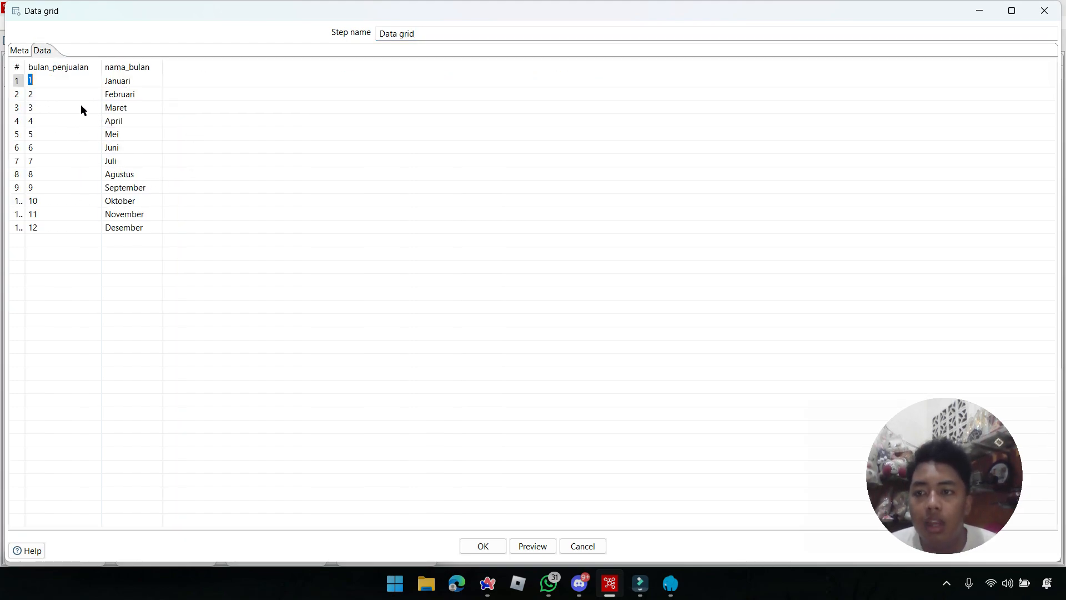
click(81, 108)
click(70, 148)
click(70, 173)
click(69, 200)
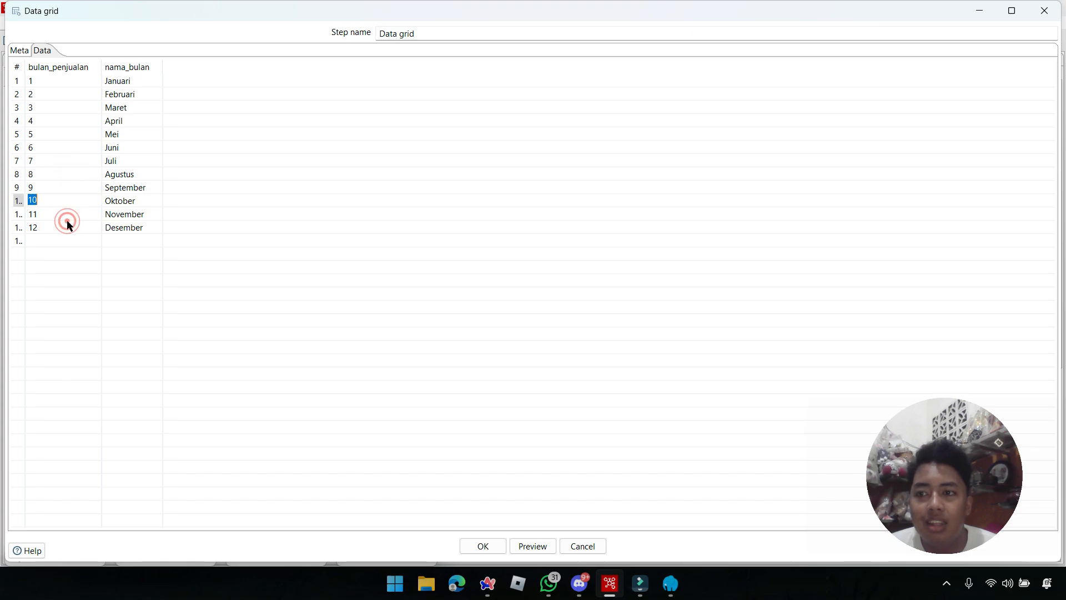
Step: Delete the empty row below Desember in the Data grid's data and accept the step settings
click(67, 222)
click(24, 241)
key(Delete)
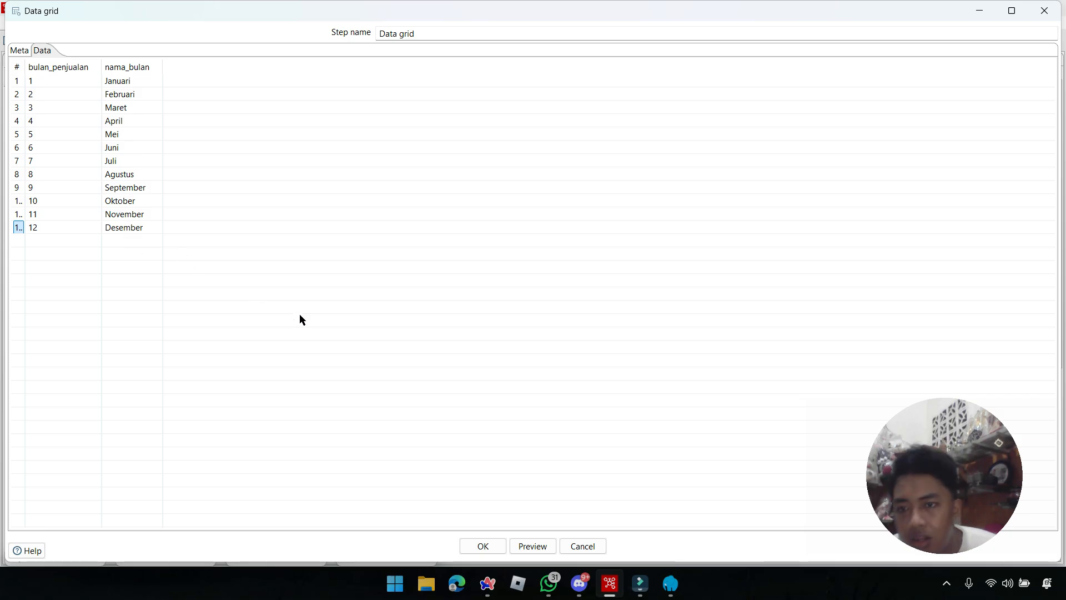
click(495, 543)
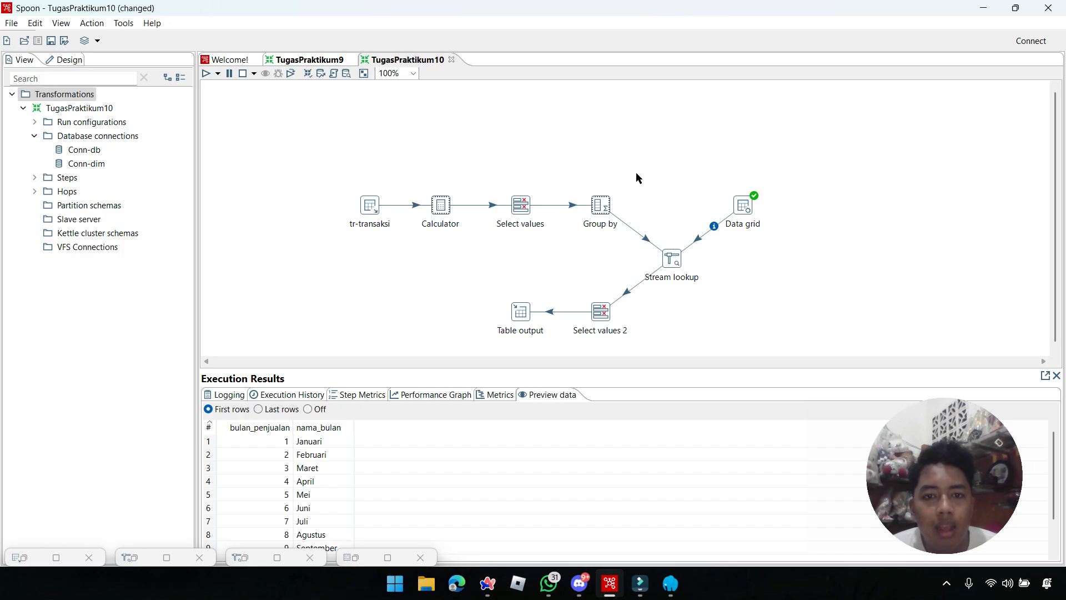
click(573, 167)
click(705, 157)
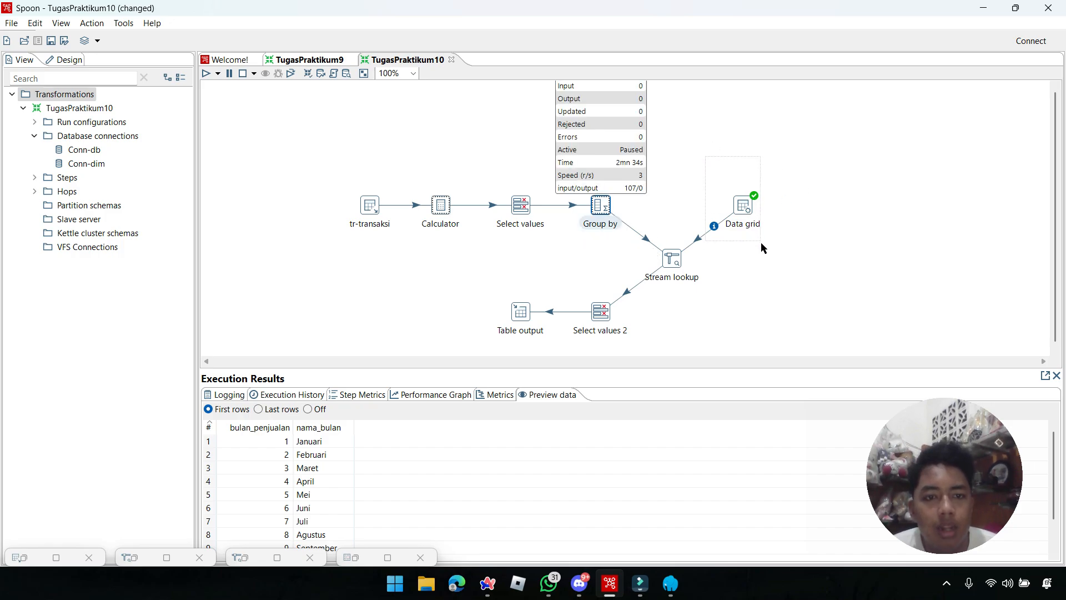
click(684, 260)
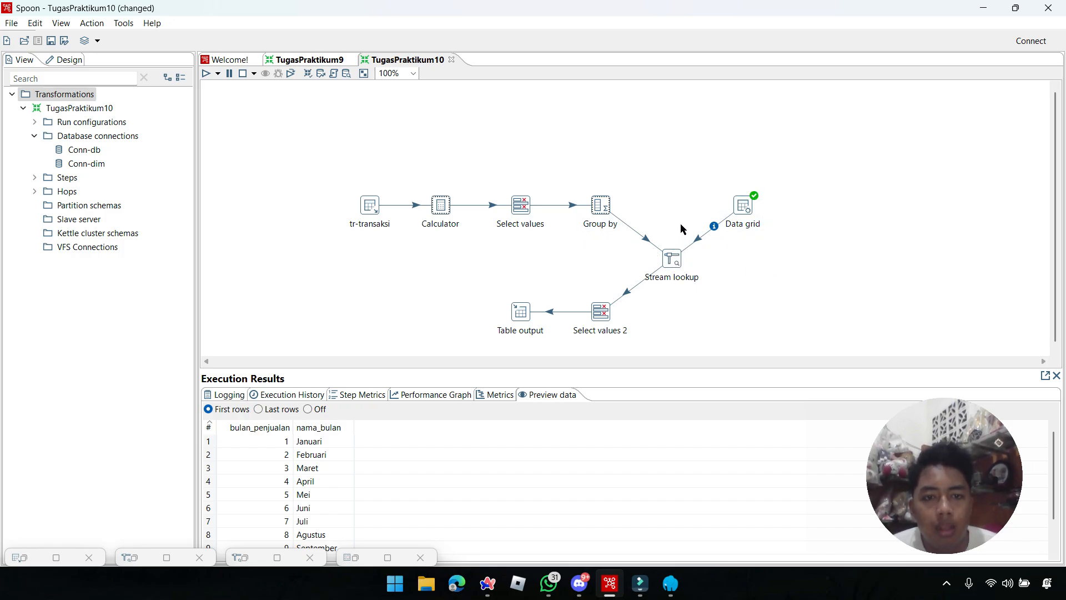
click(690, 178)
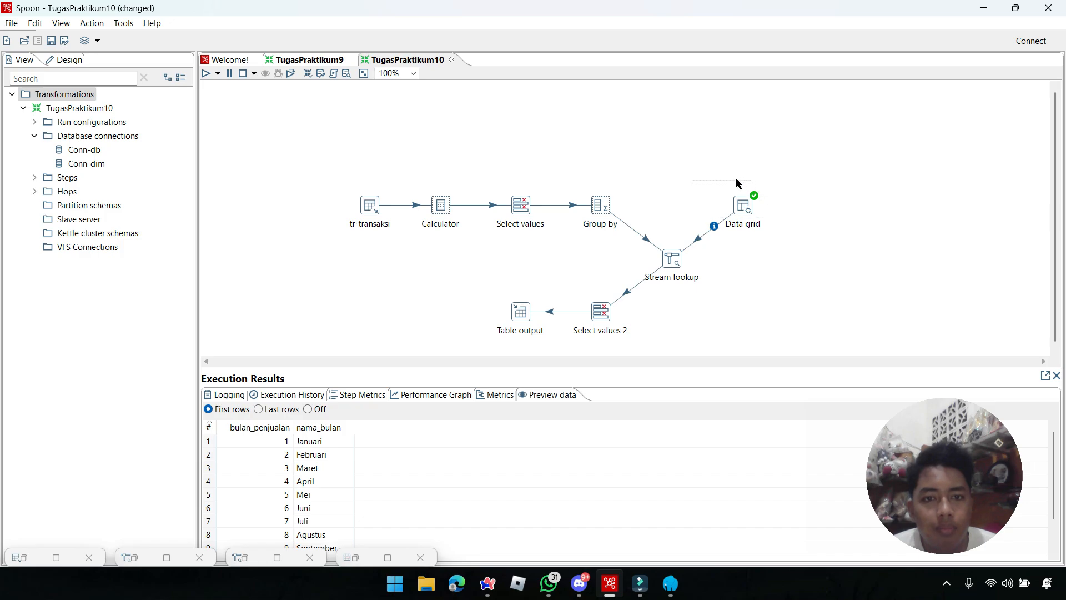
click(640, 174)
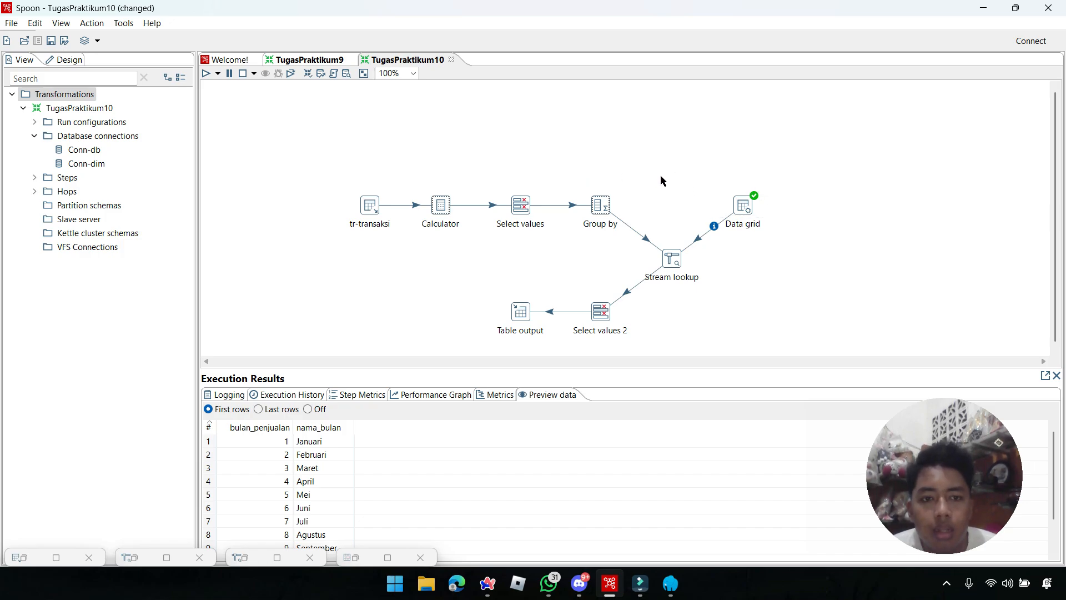
Step: Inspect the Stream lookup's key and retrieved fields, remove the stray empty key rows, and minimize its dialog
double_click(670, 258)
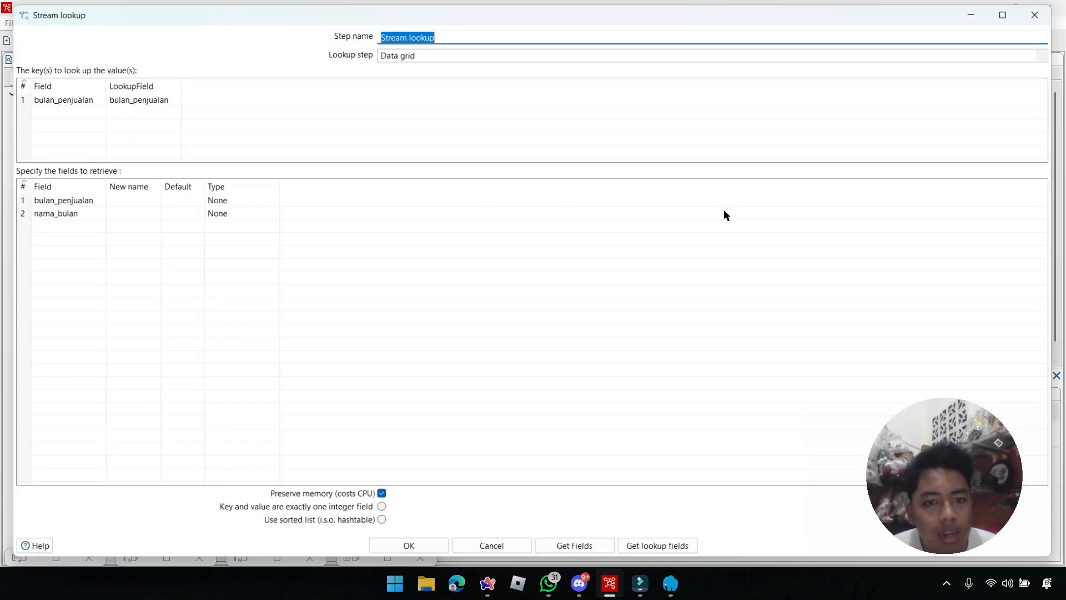
click(79, 98)
key(Tab)
key(Down)
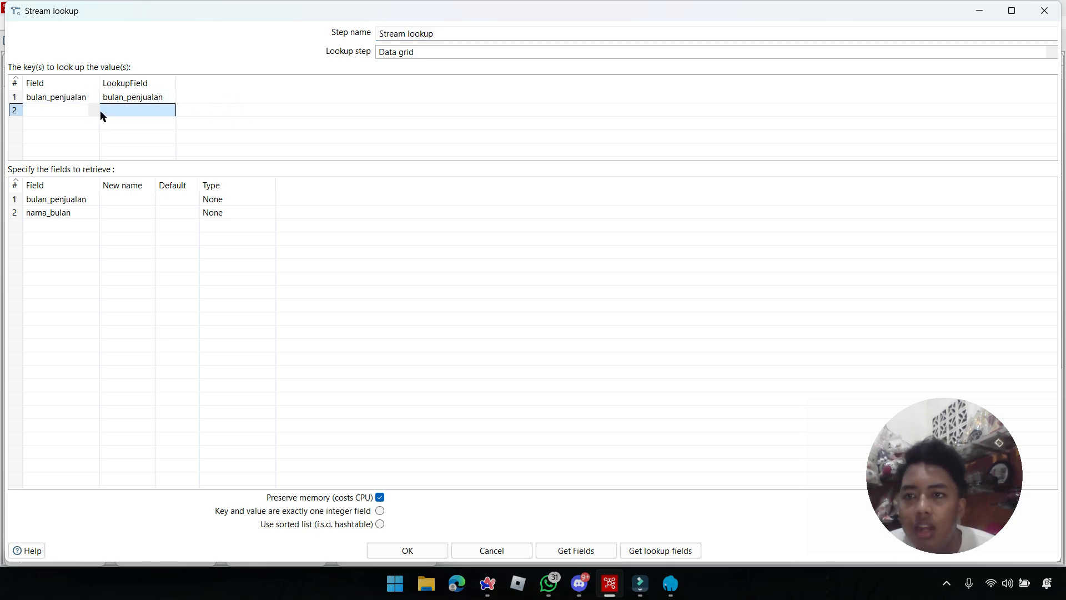
click(14, 112)
click(10, 124)
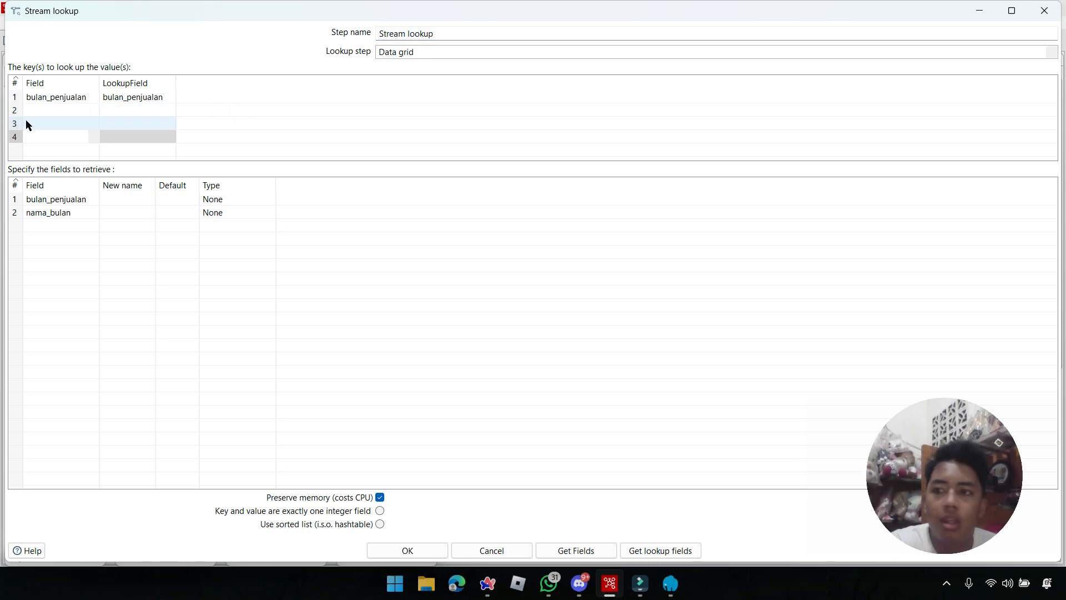
click(18, 134)
key(Delete)
key(Delete)
key(Delete)
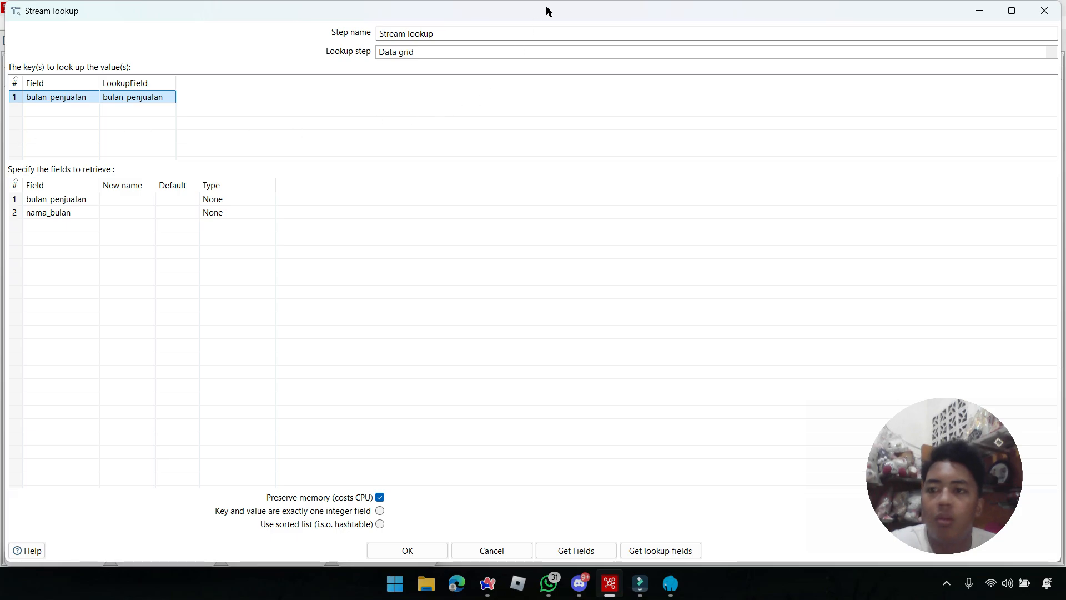
click(979, 10)
Step: Compare the Data grid's field definitions with the Stream lookup's lookup step, key and retrieved fields, editing nothing
click(742, 207)
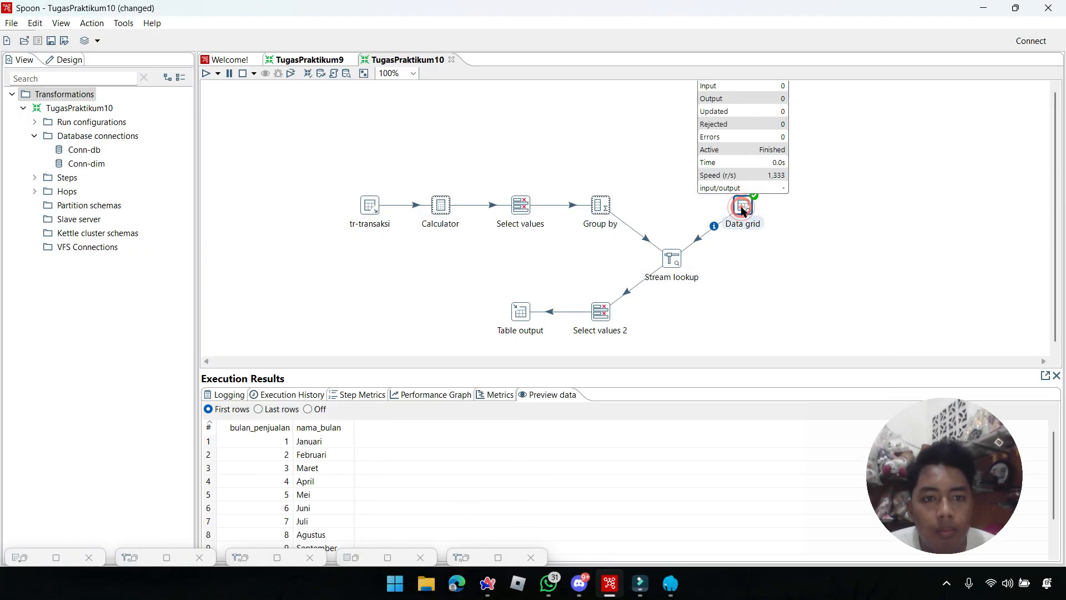
double_click(742, 209)
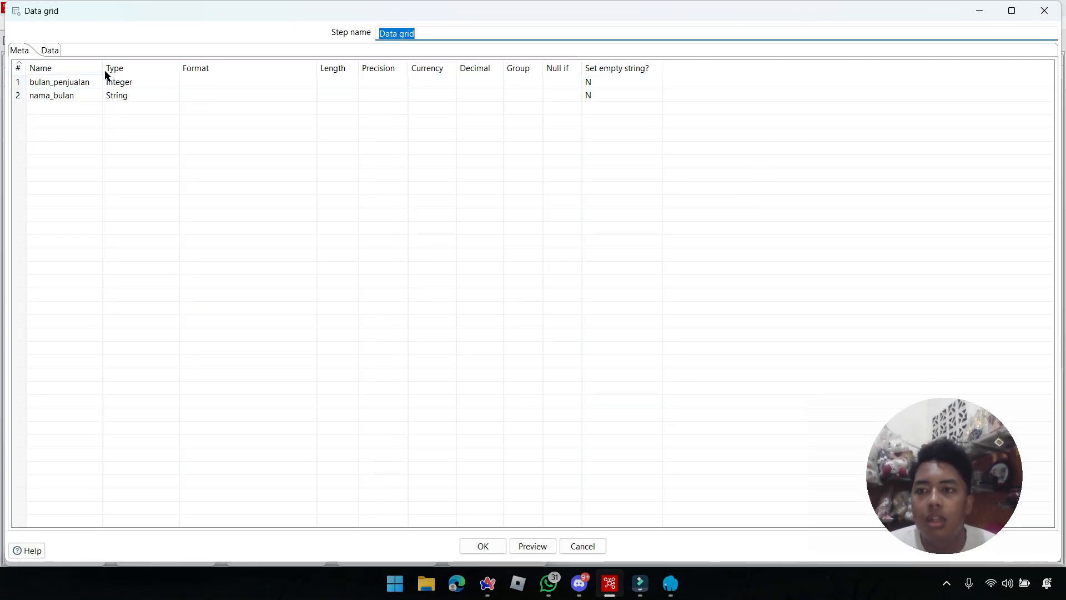
click(1044, 10)
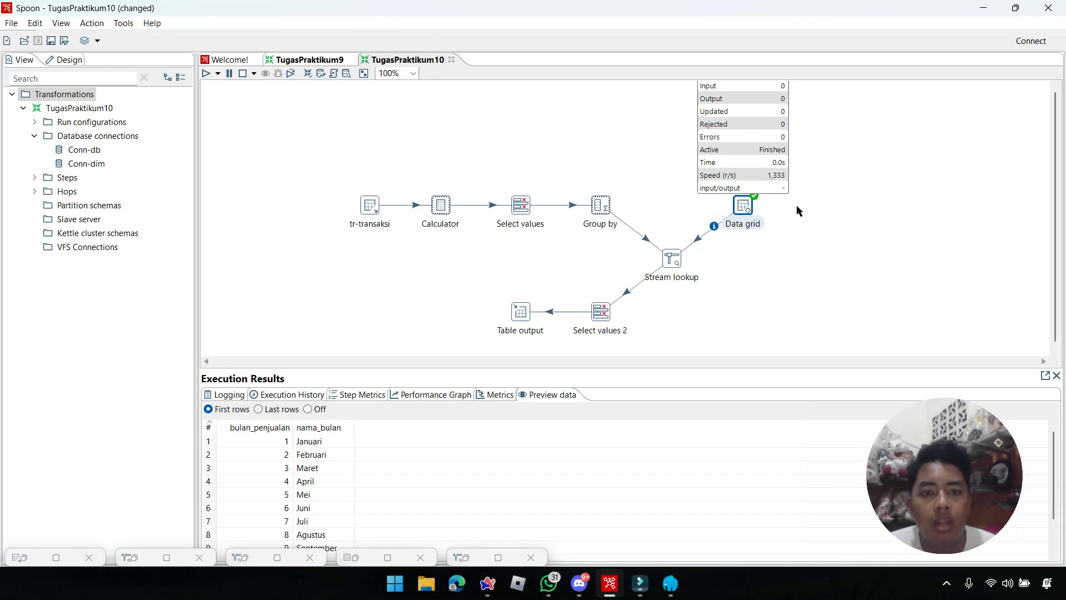
click(676, 258)
double_click(676, 258)
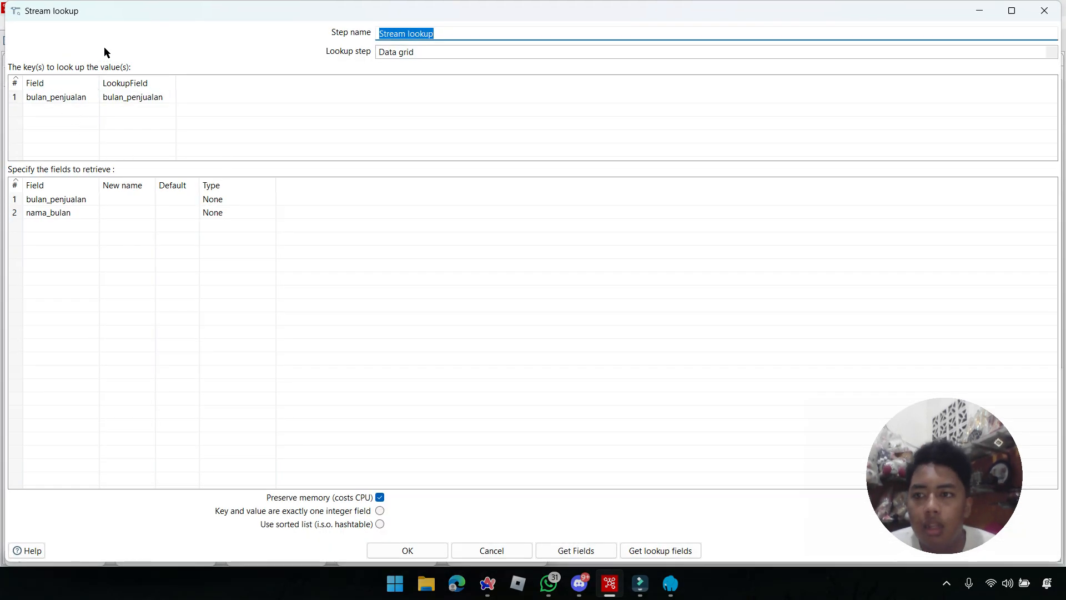
click(982, 15)
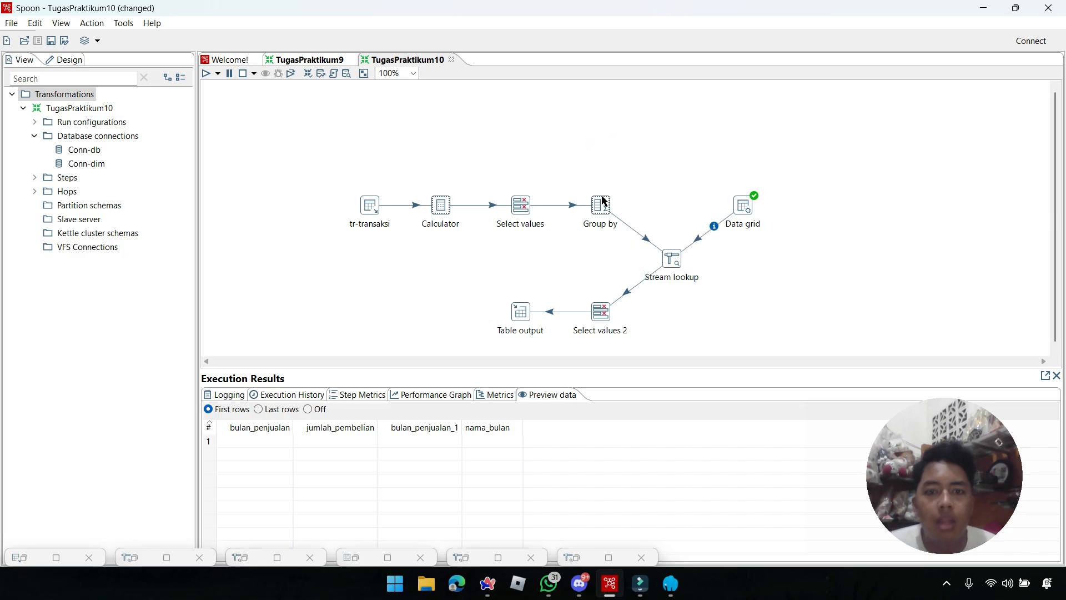
Step: Check the Group by field against the key and retrieved fields of Stream lookup, leaving both steps unchanged
double_click(601, 203)
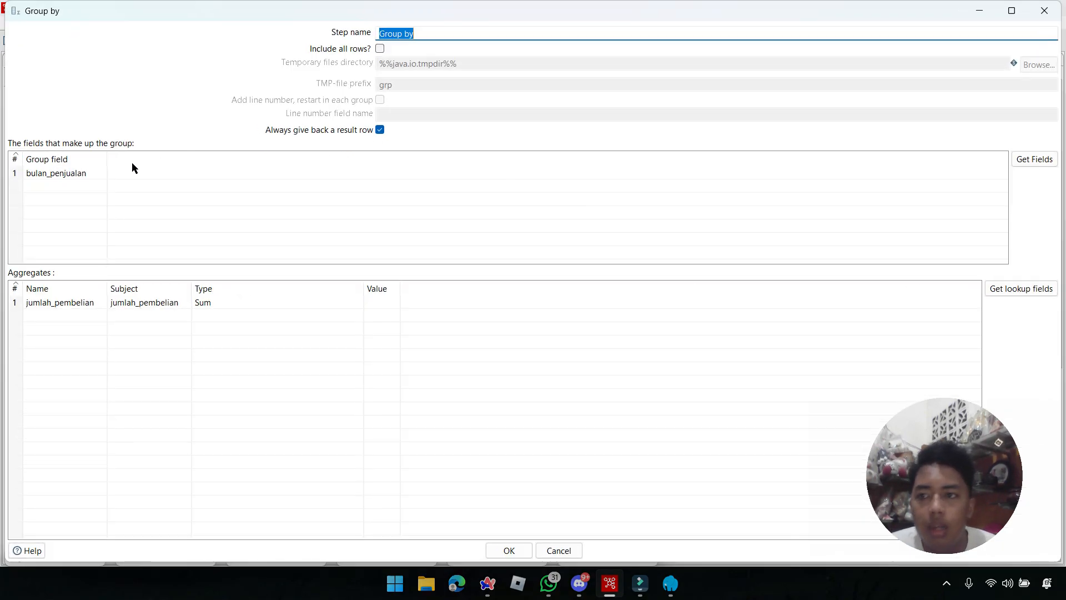
click(978, 12)
double_click(674, 253)
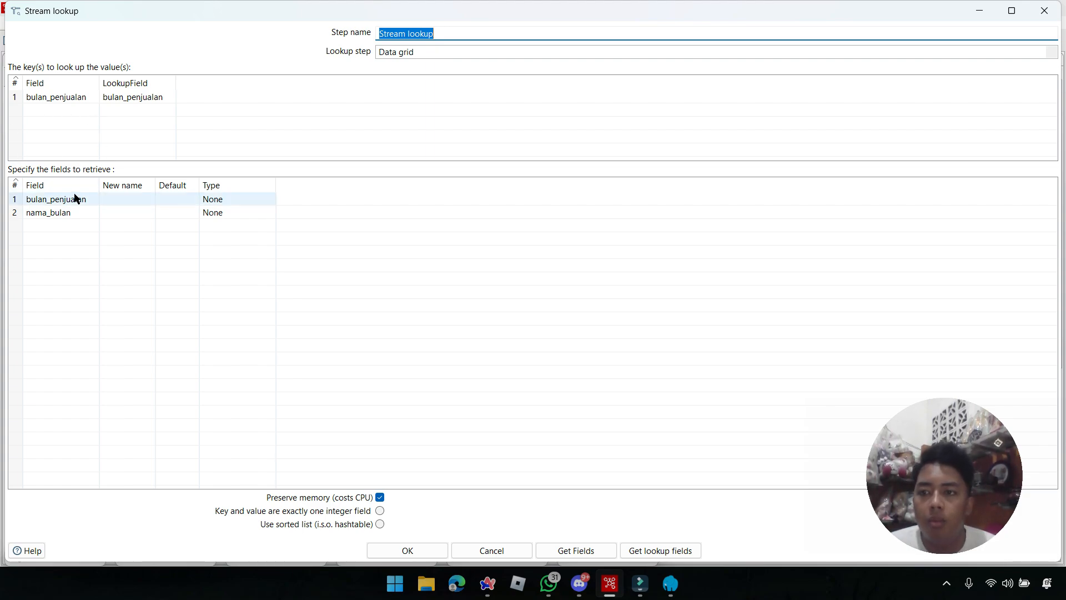
click(1044, 10)
Step: Try to preview the output rows of the Stream lookup step, and dismiss the message
right_click(688, 261)
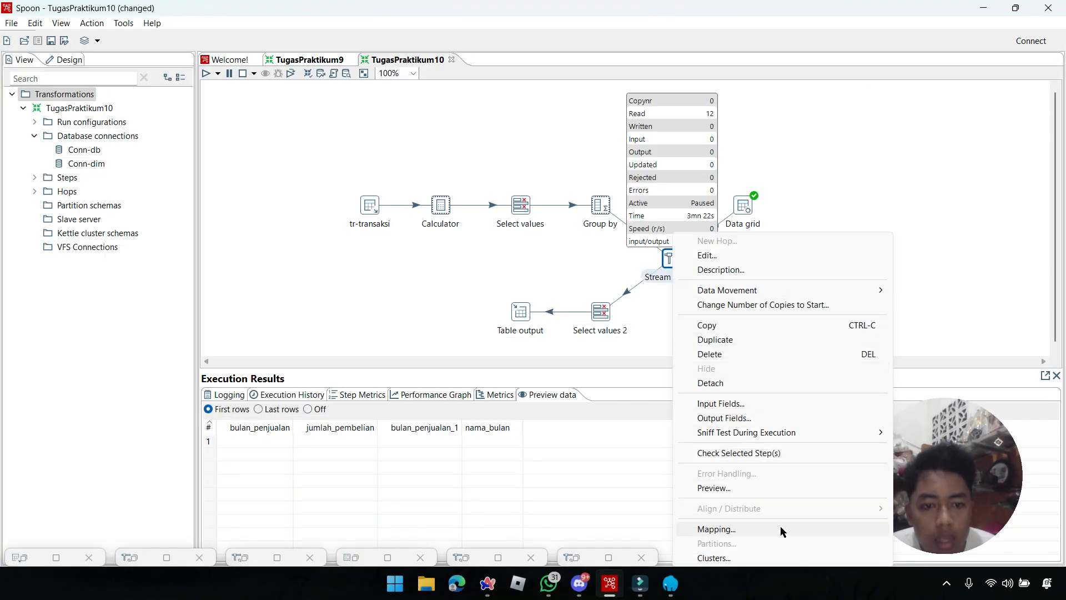
click(754, 488)
click(472, 405)
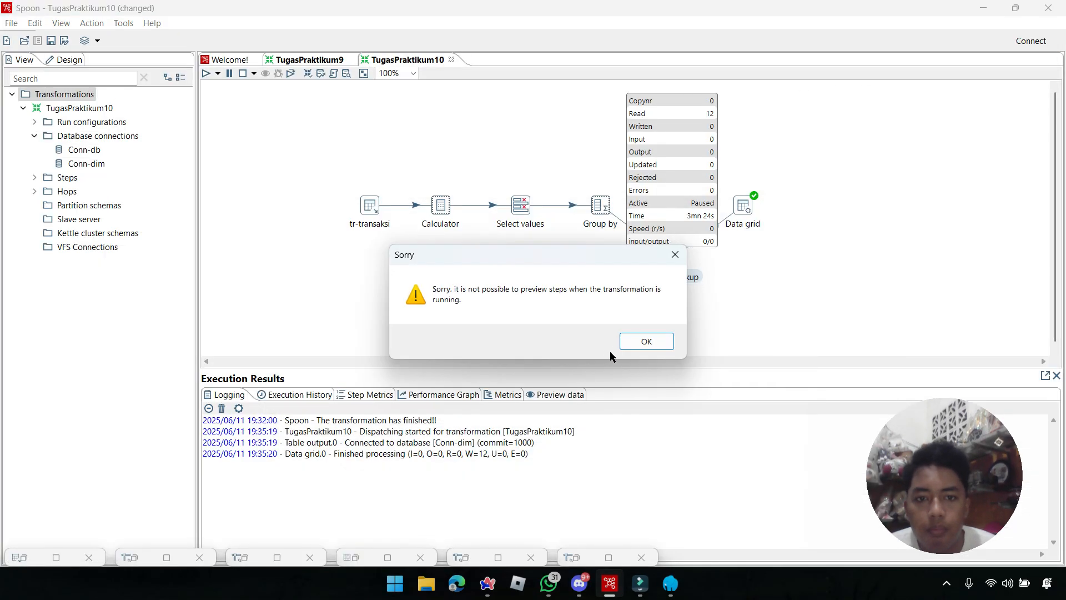
click(637, 342)
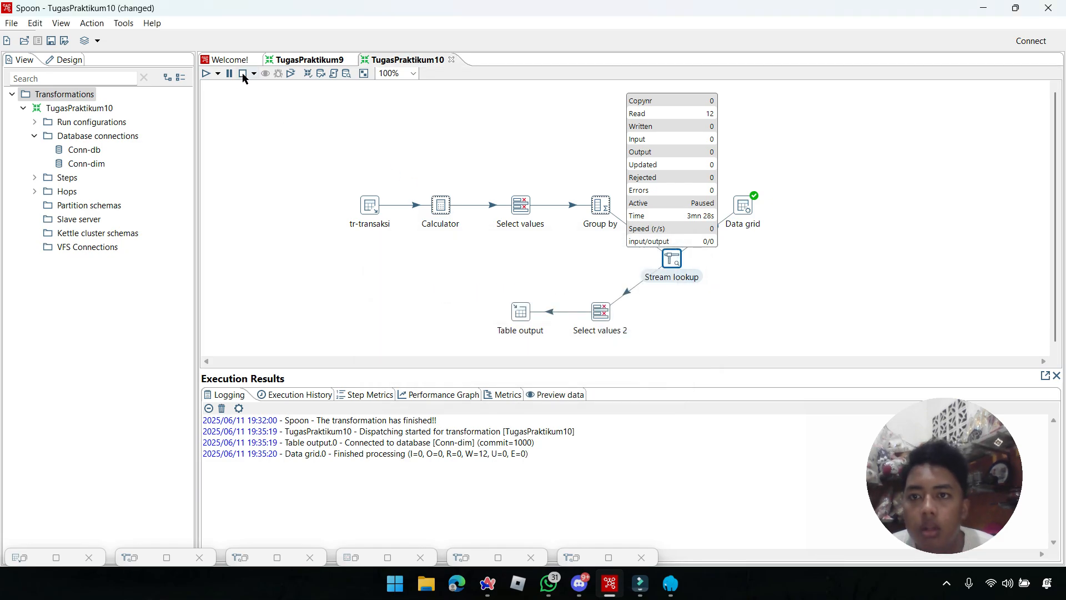
Step: Stop the running transformation and quick-launch a preview of the first 1000 rows of Stream lookup
right_click(681, 256)
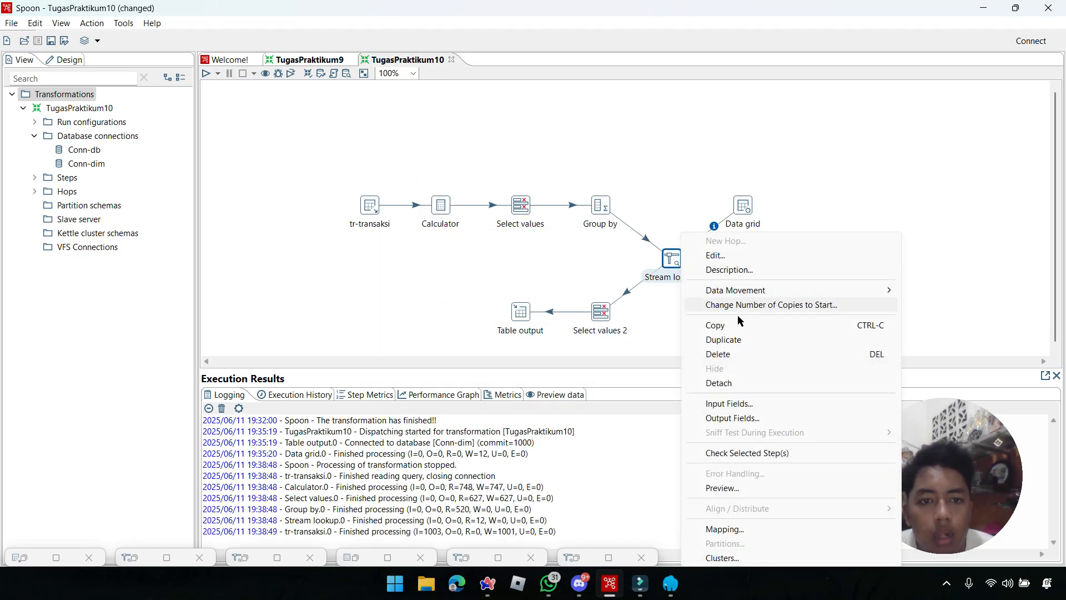
click(745, 490)
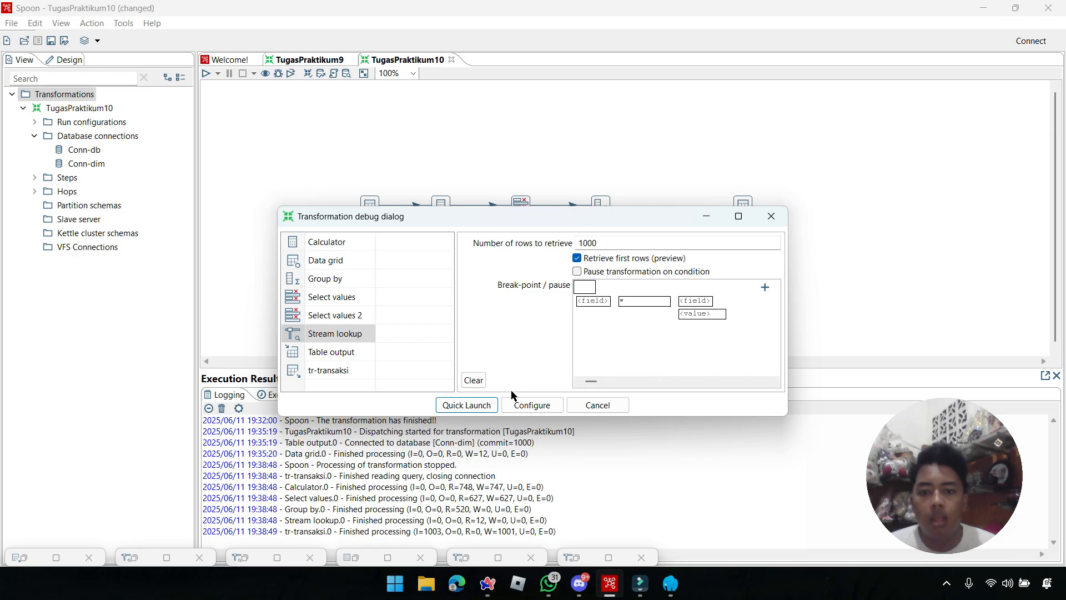
click(494, 403)
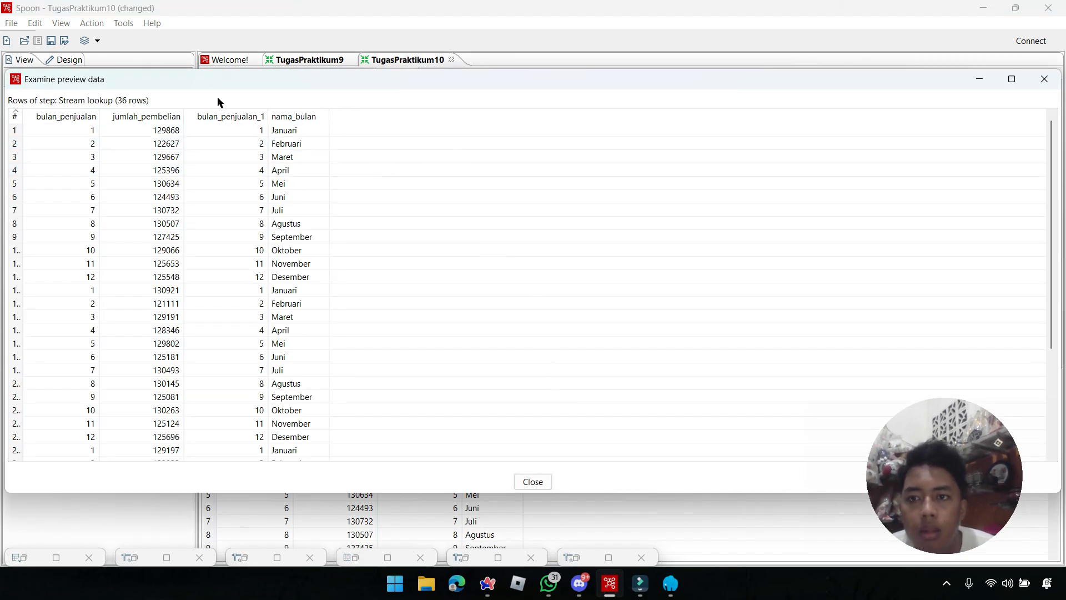
Step: Move the Stream lookup preview window down to uncover the flow, and sort its rows by nama_bulan in descending order
drag(845, 79, 694, 143)
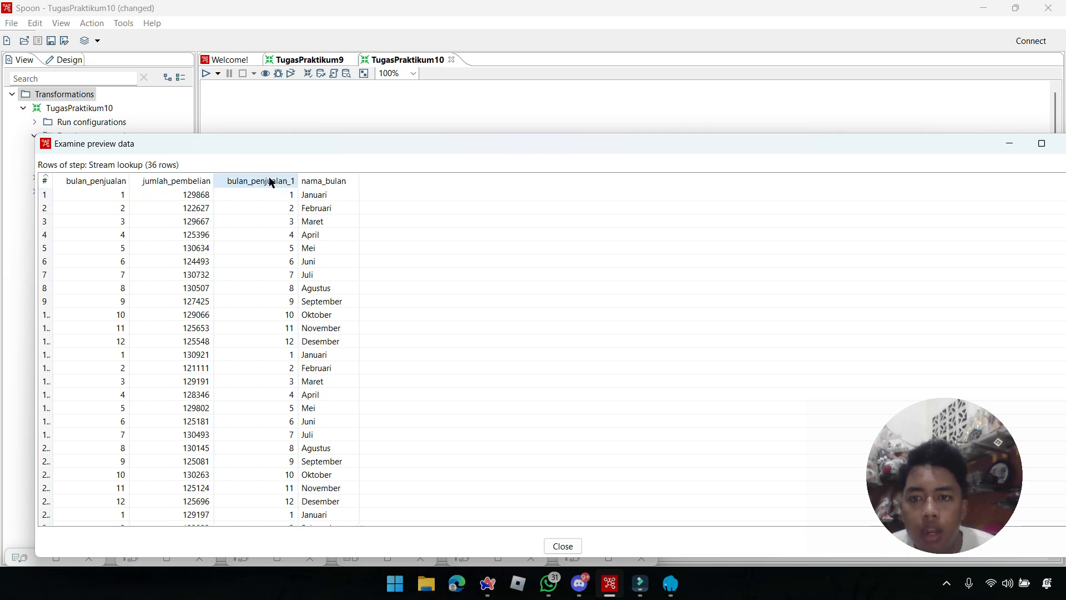
drag(669, 148, 696, 251)
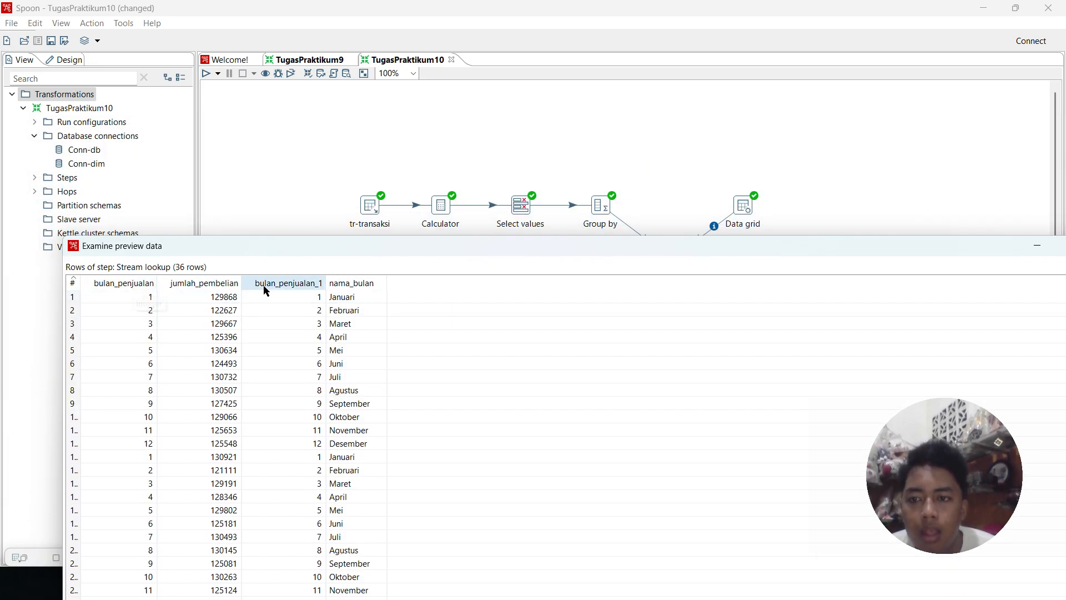
click(353, 283)
click(353, 283)
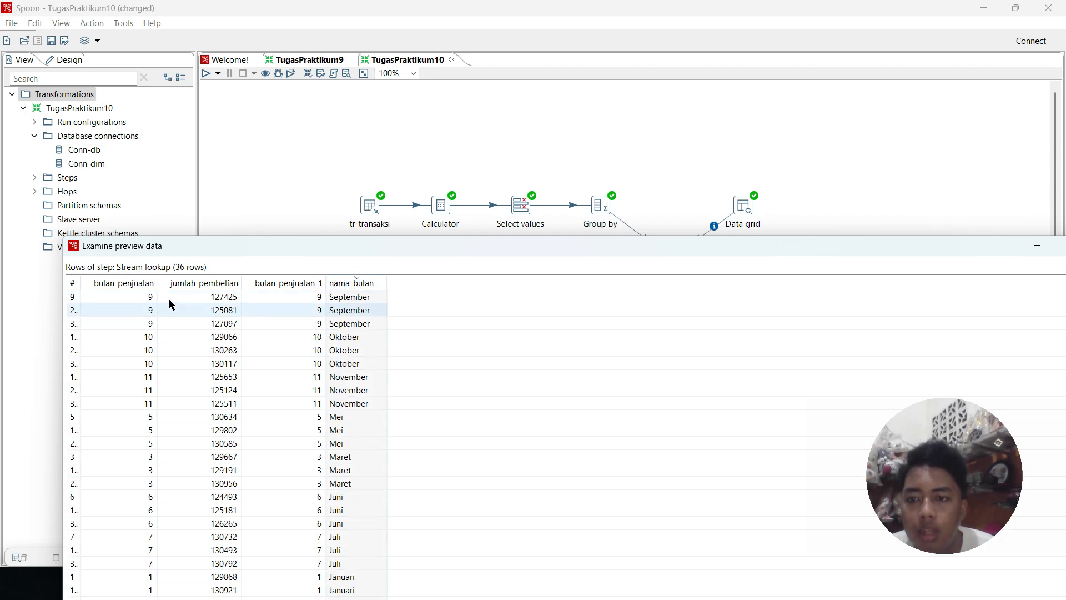
click(353, 282)
click(353, 282)
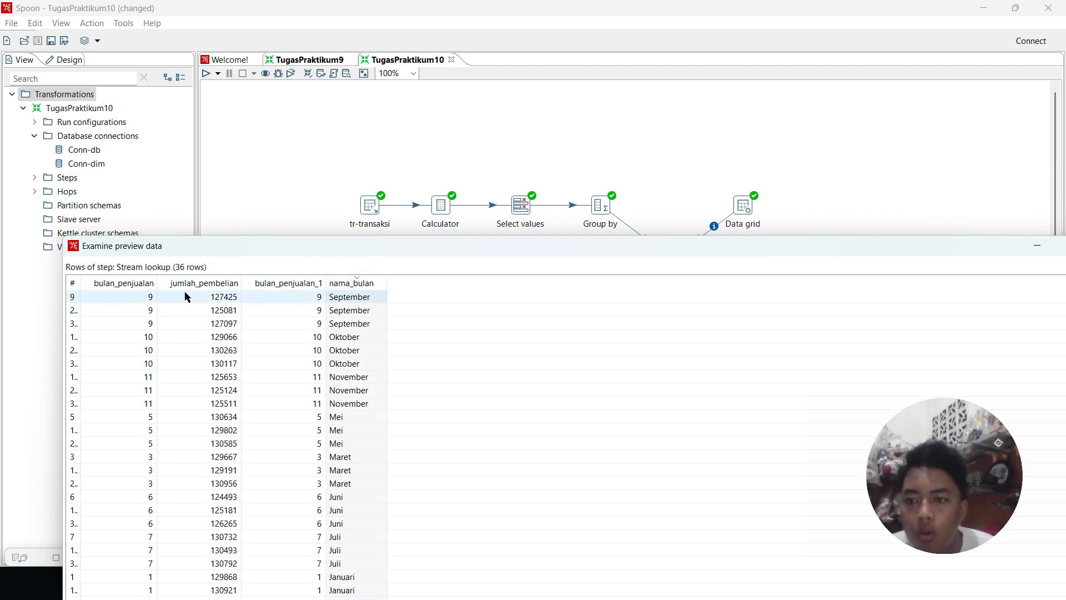
Step: Sort the Stream lookup preview rows by bulan_penjualan in ascending order, and close the preview window
click(138, 283)
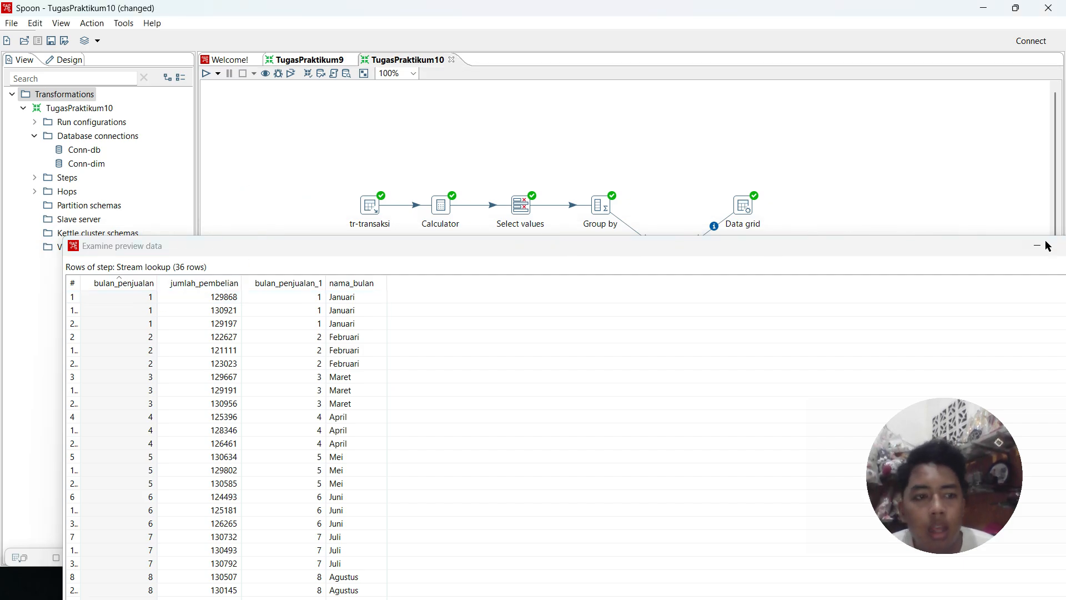
drag(1047, 242, 953, 169)
click(1018, 167)
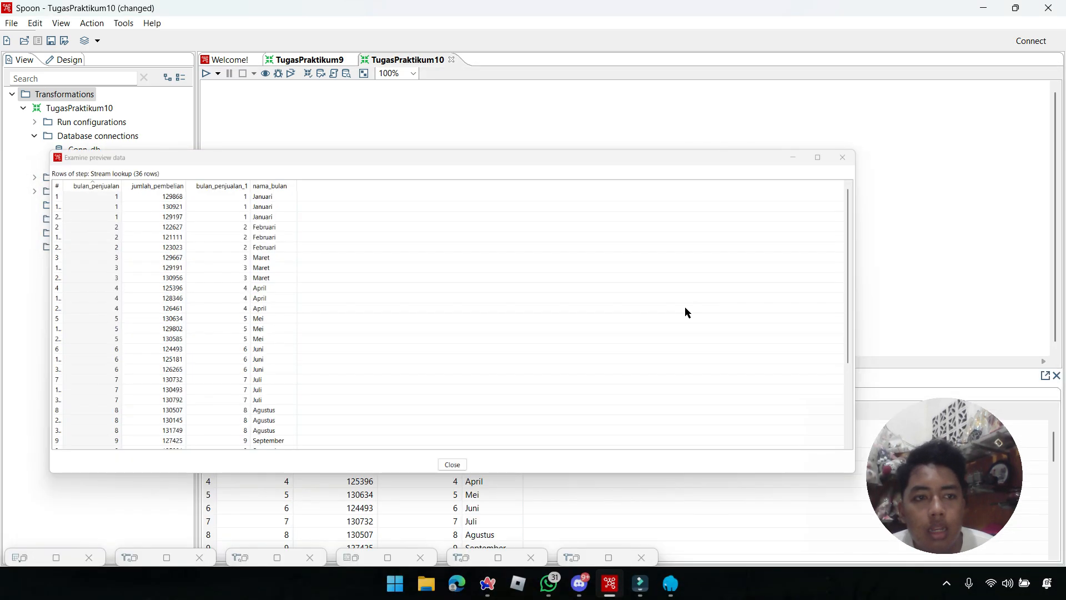
Step: Review the fields chosen in the Select values 2 step, and close its settings without changes
double_click(600, 311)
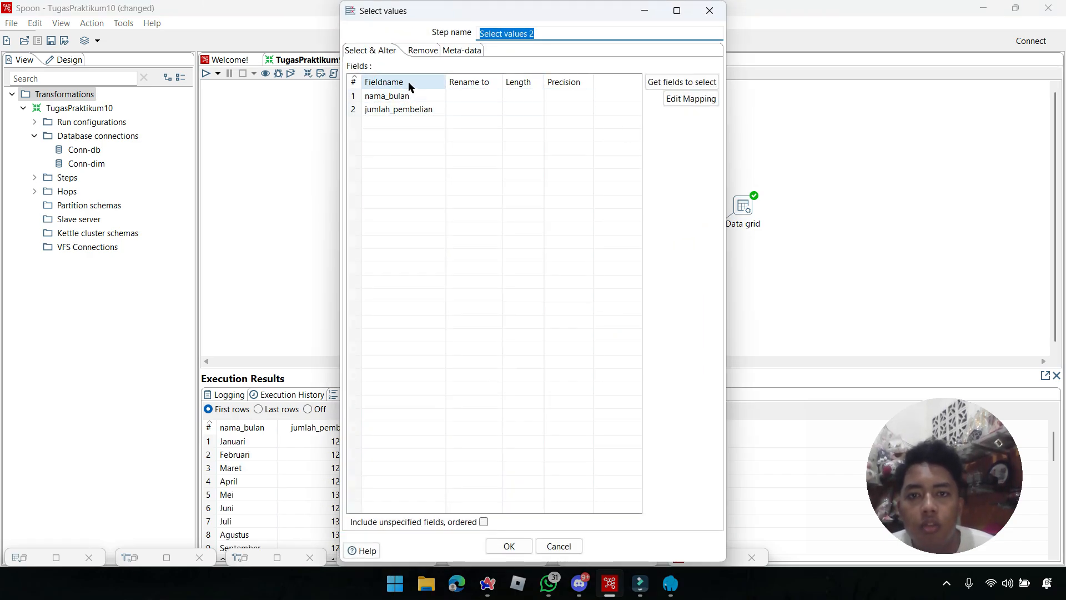
click(709, 11)
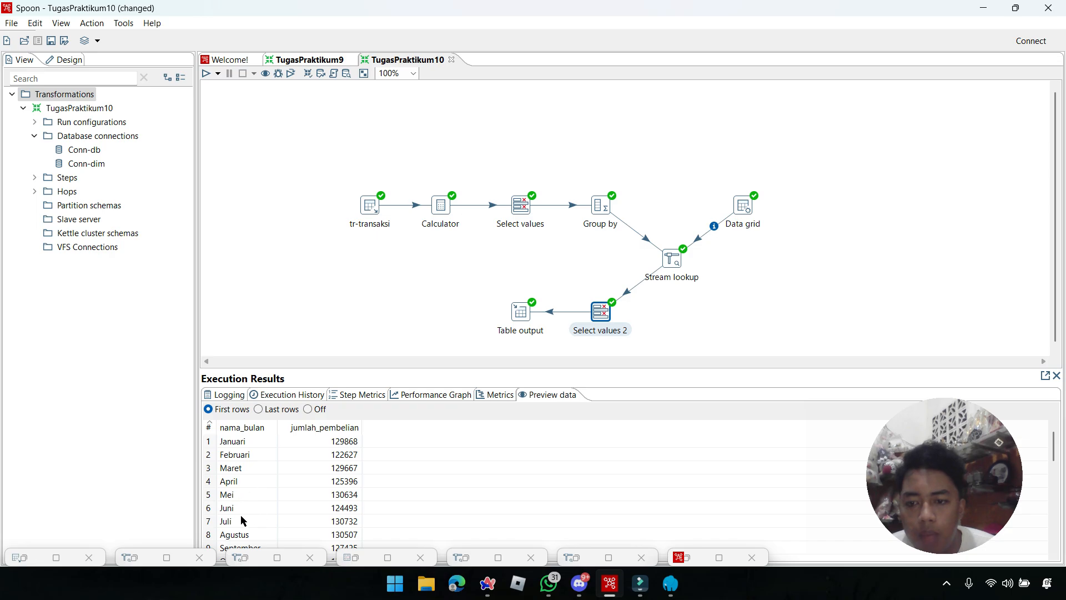
Step: Close all the minimized leftover windows and the preview step selection dialog listing Stream lookup
click(752, 557)
click(641, 557)
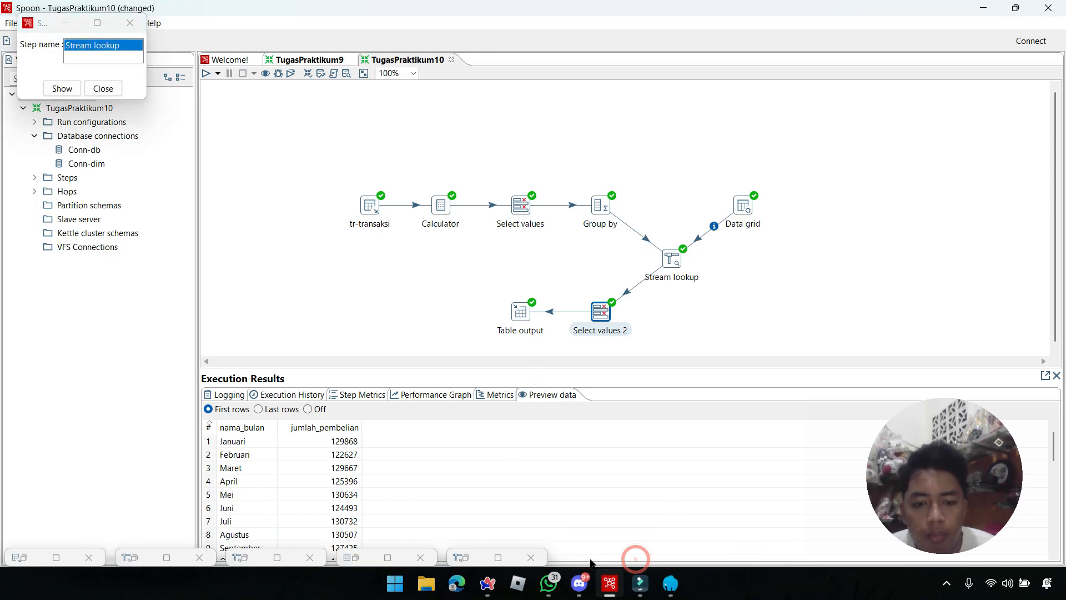
click(531, 557)
click(420, 557)
click(309, 557)
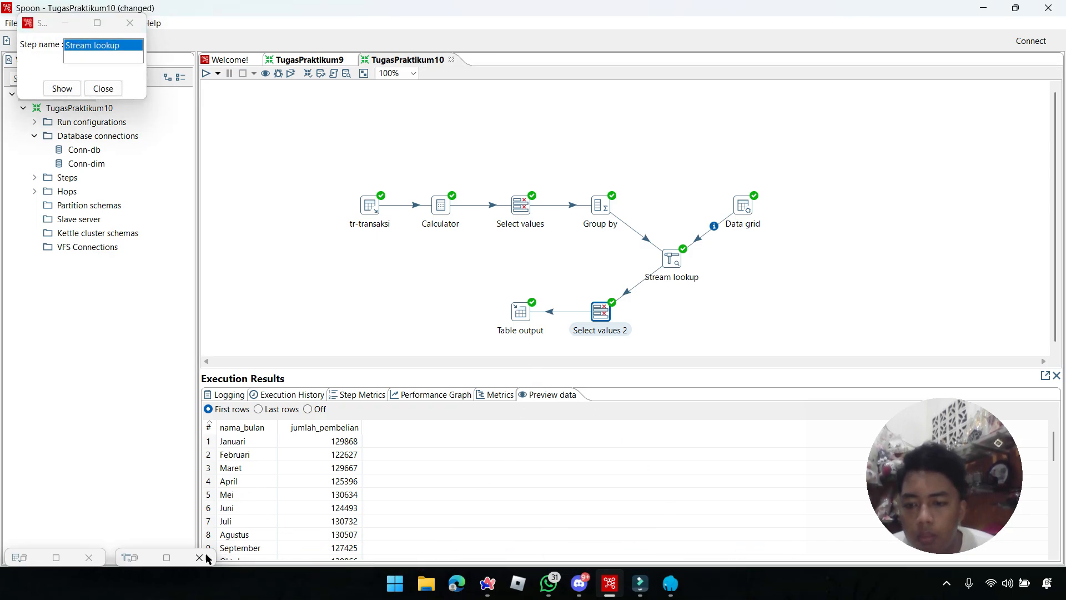
click(199, 556)
click(88, 557)
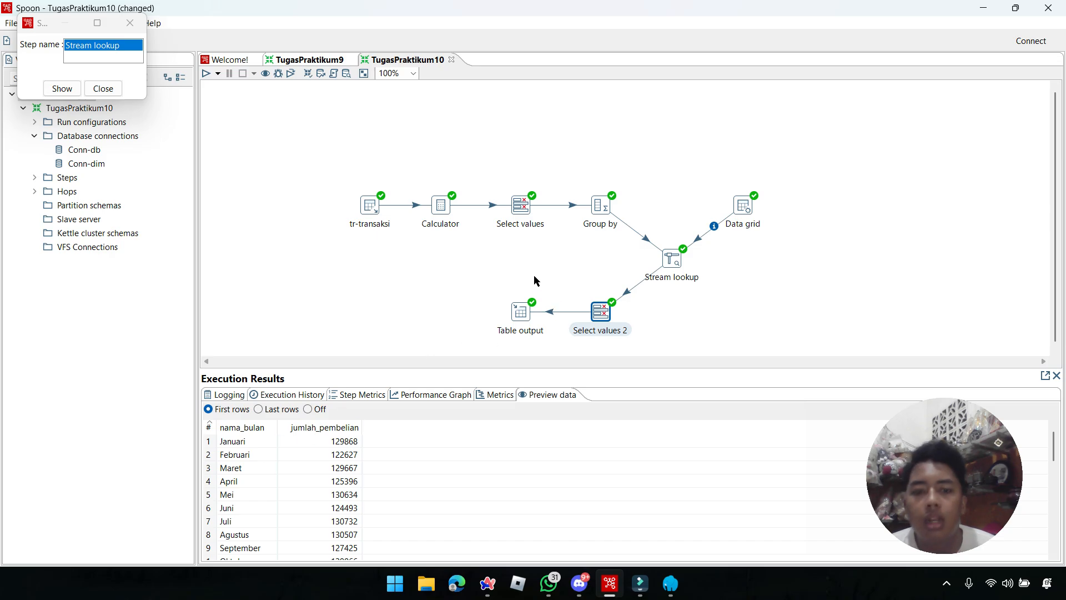
drag(544, 268, 635, 345)
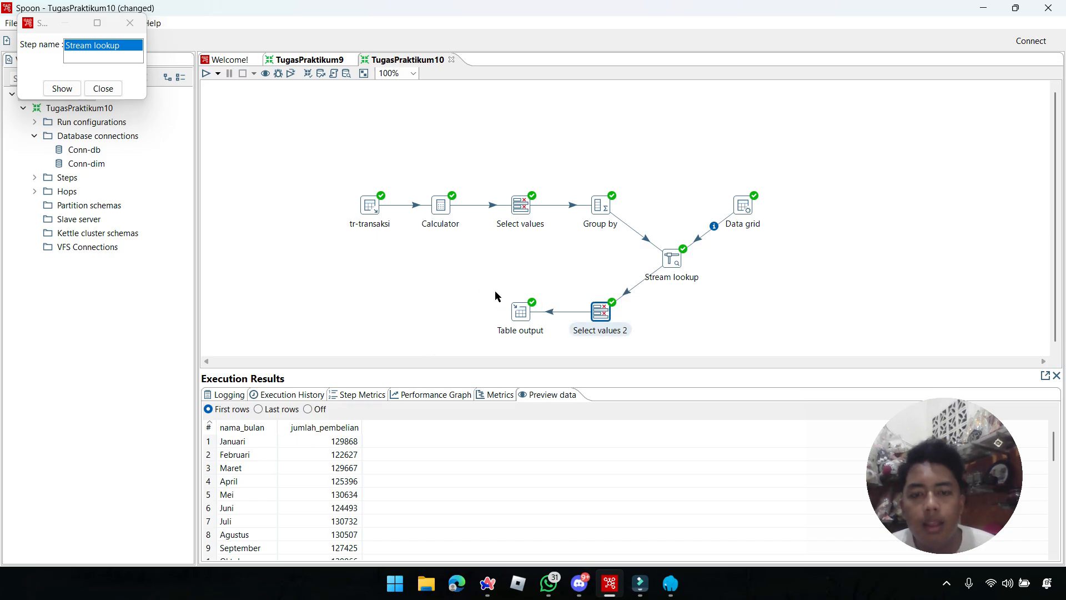
click(495, 291)
click(101, 88)
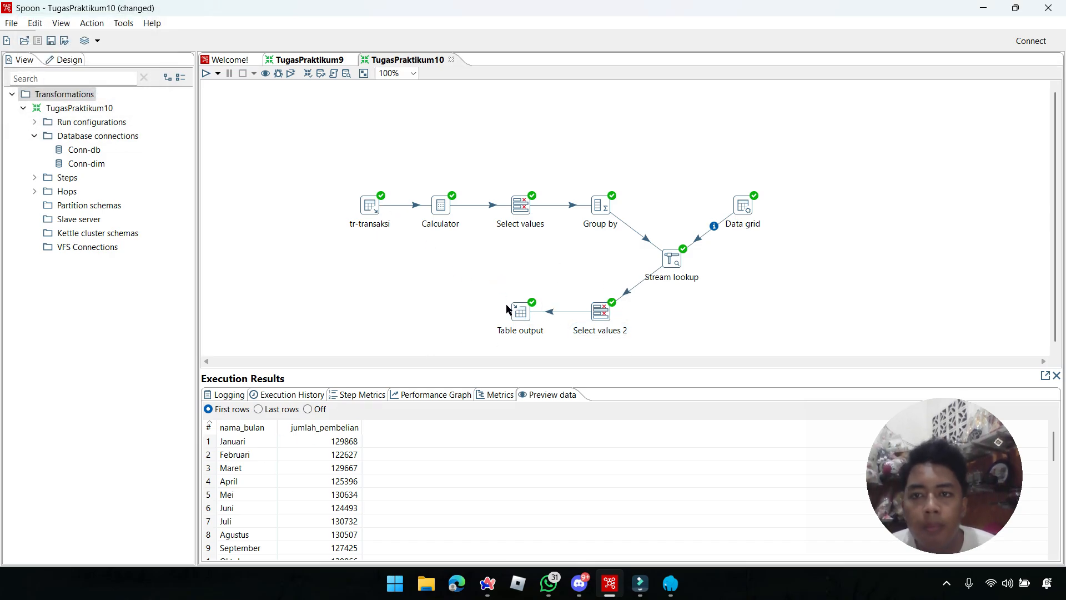
Step: Review the Table output step's settings, tick the Truncate table option, and close the dialog without applying it
double_click(513, 306)
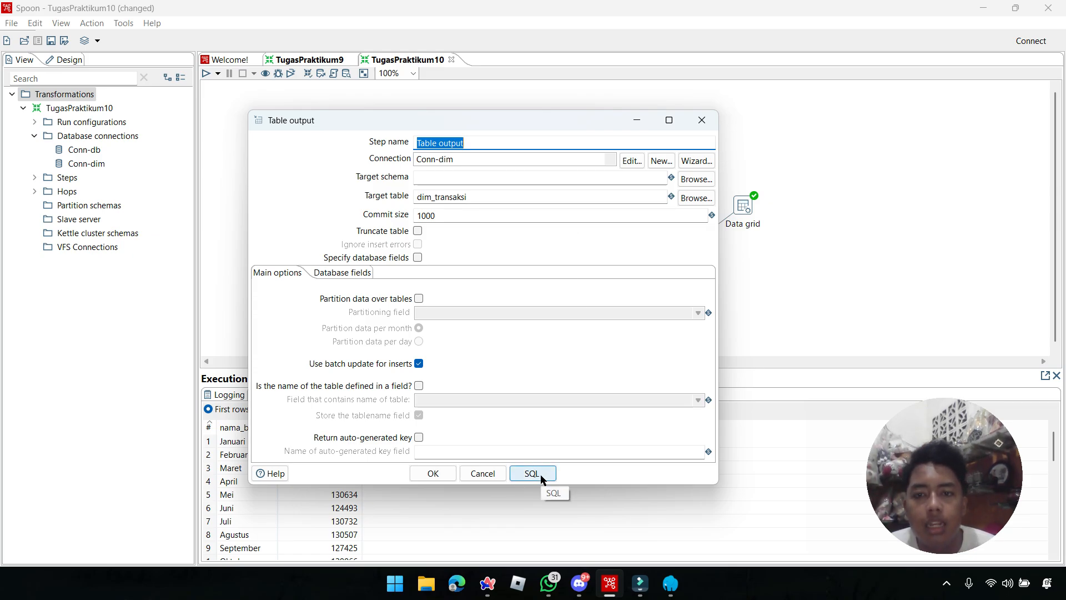
click(418, 231)
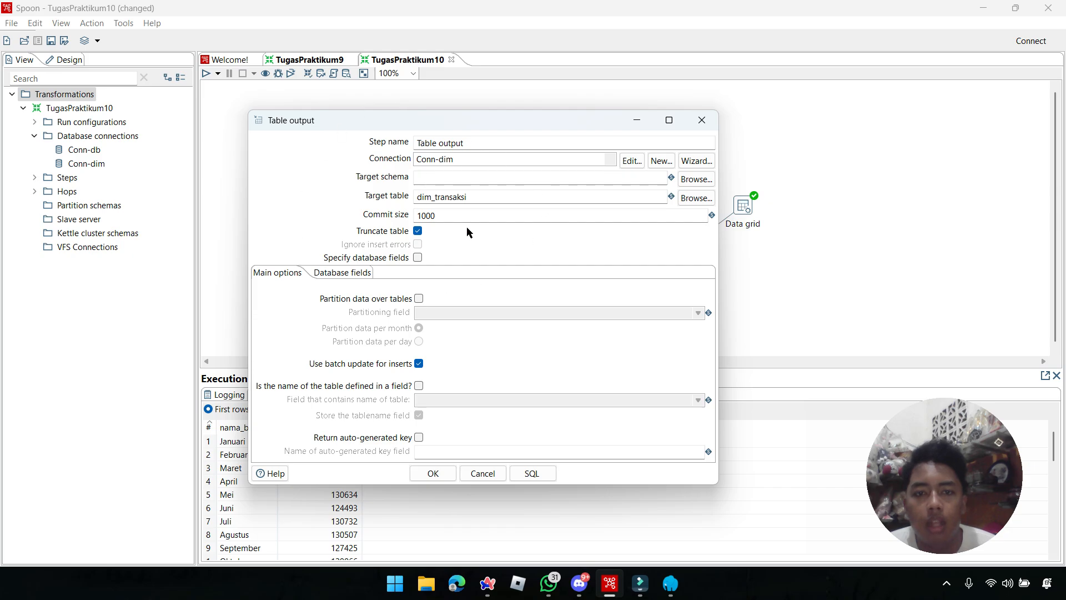
click(702, 120)
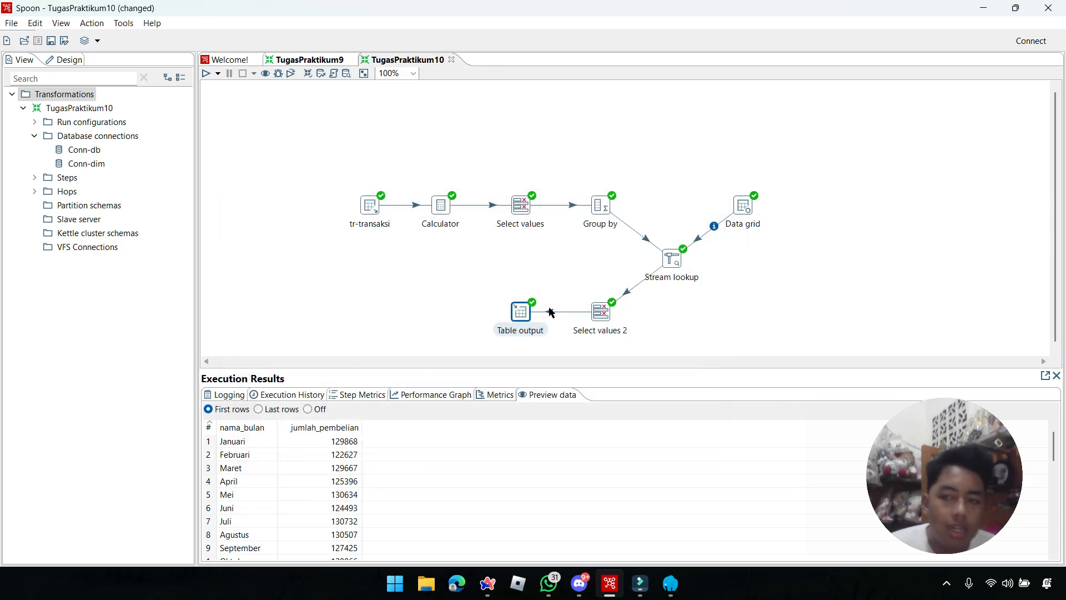
Step: Switch to phpMyAdmin and browse the rows of the dim_transaksi table in the data_dimensi database
click(487, 583)
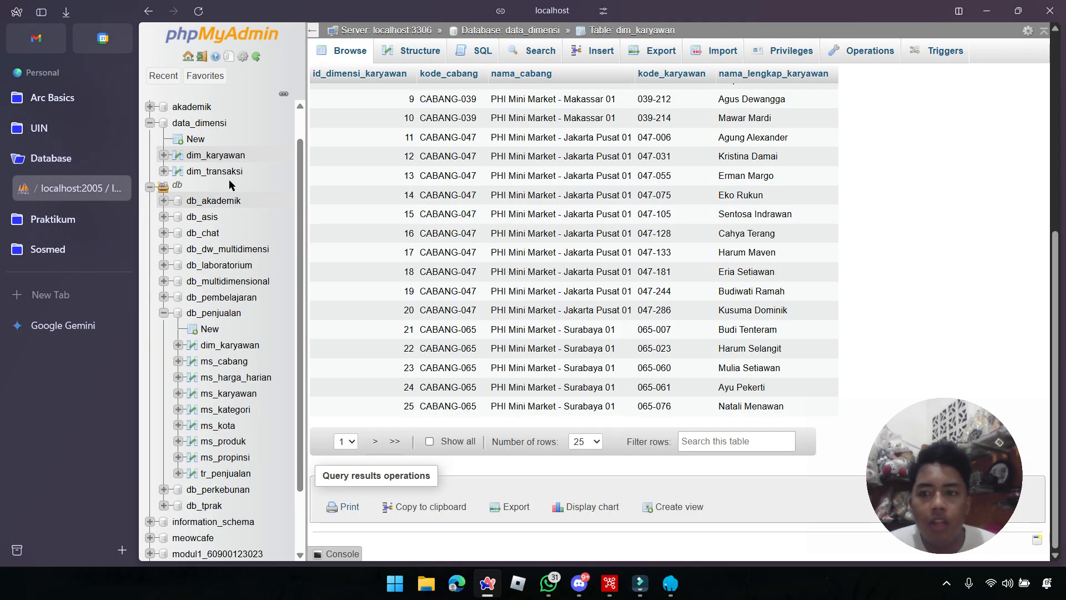
click(211, 172)
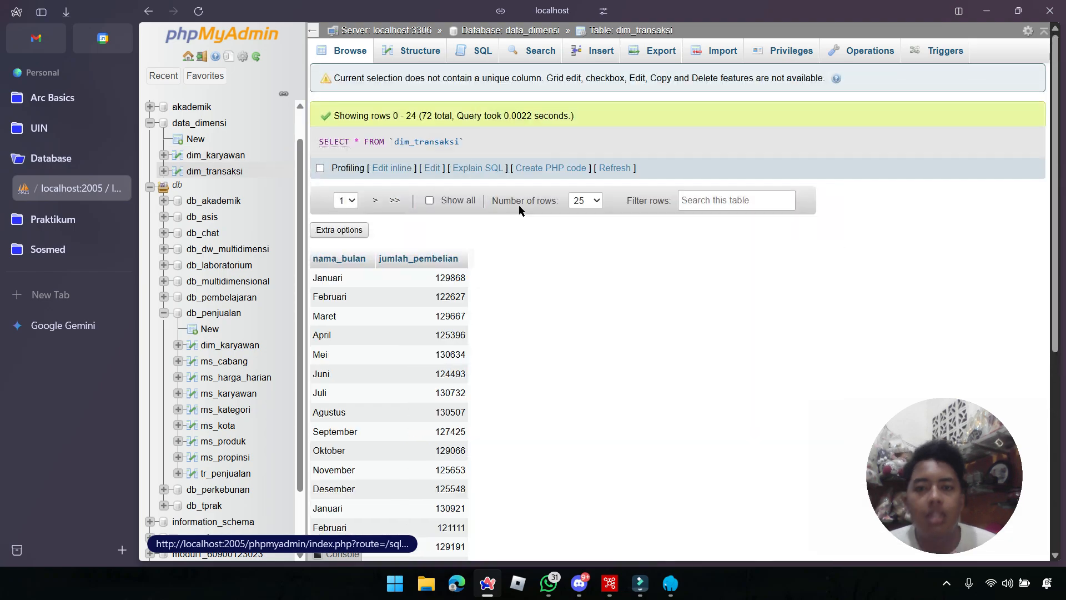
scroll(505, 114, down, 2)
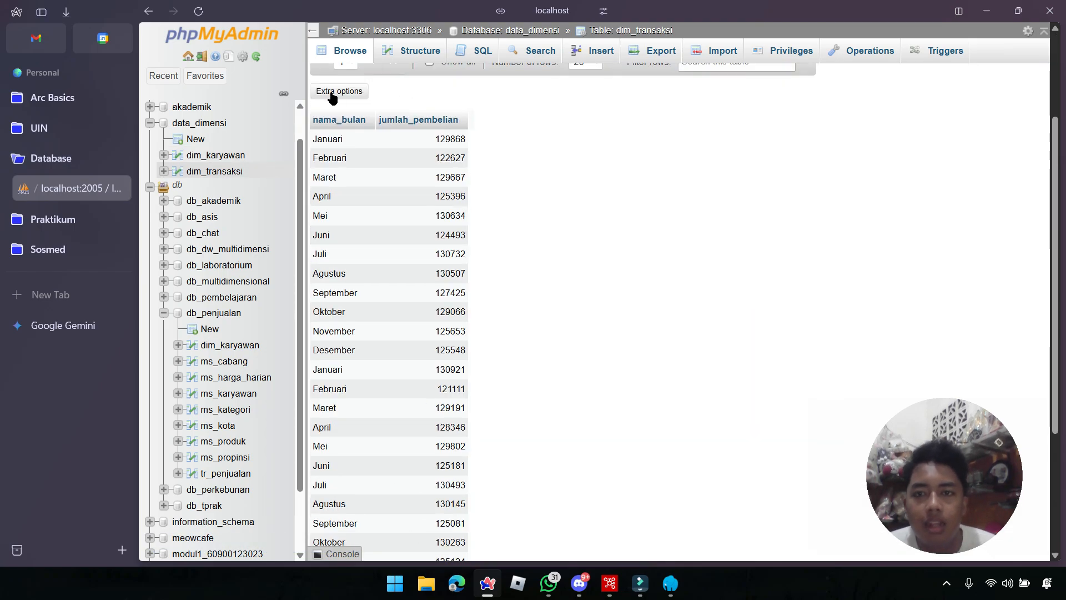